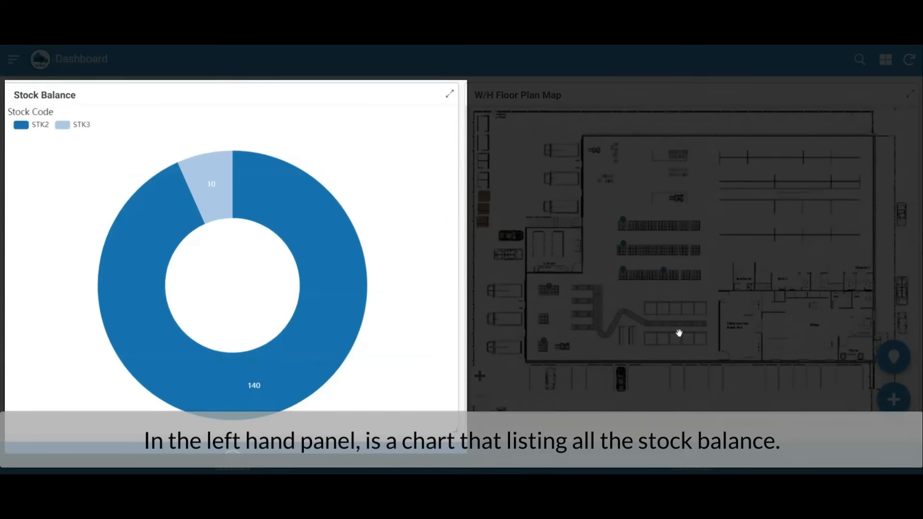
Inspect the STK2 and STK3 segments of the stock balance chart and the location names of the floor plan markers.
{"action": "mouse_move", "coordinate": [304, 202]}
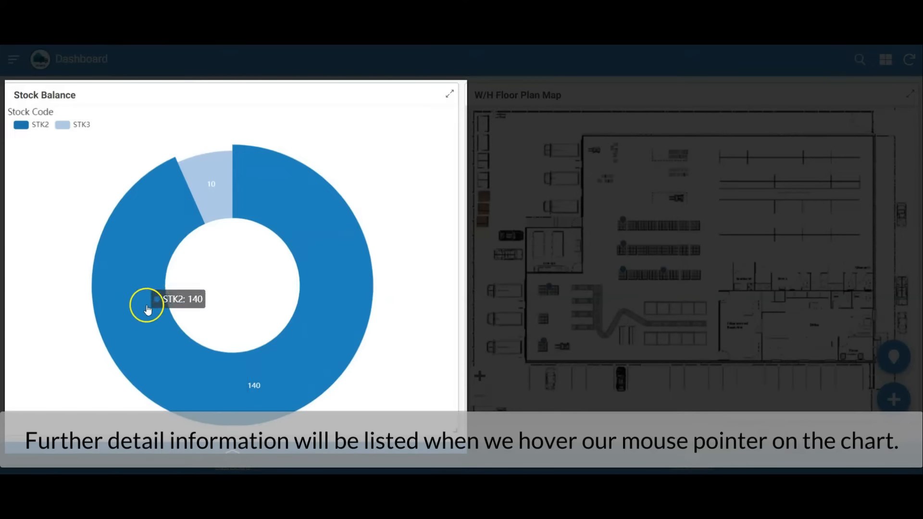
{"action": "mouse_move", "coordinate": [219, 186]}
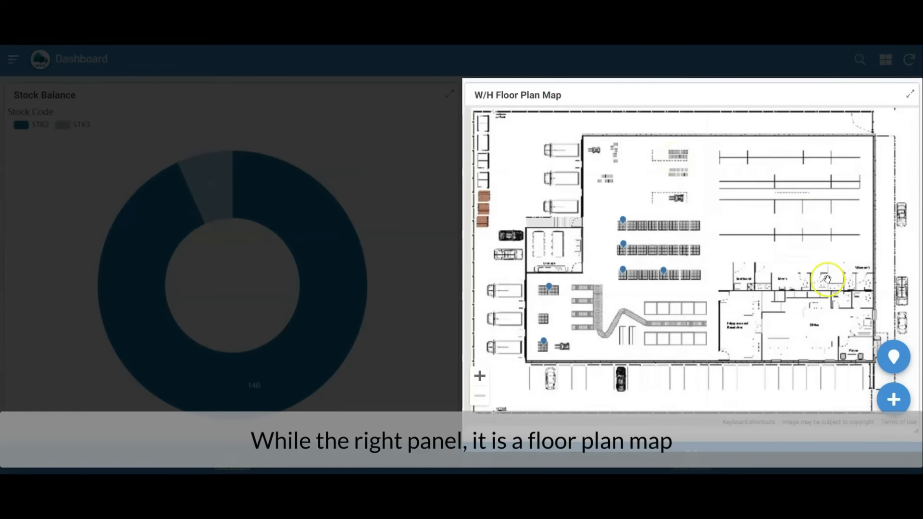
{"action": "mouse_move", "coordinate": [624, 225]}
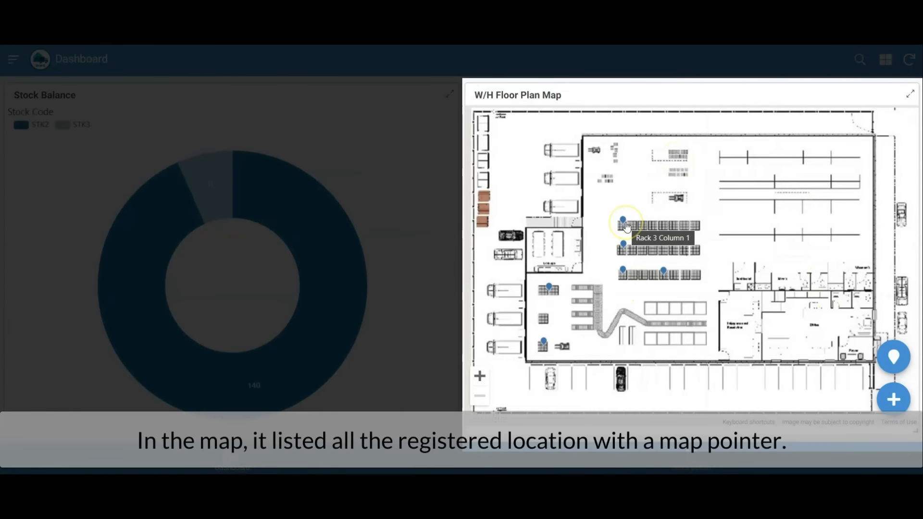
{"action": "left_click", "coordinate": [622, 272]}
{"action": "mouse_move", "coordinate": [667, 274]}
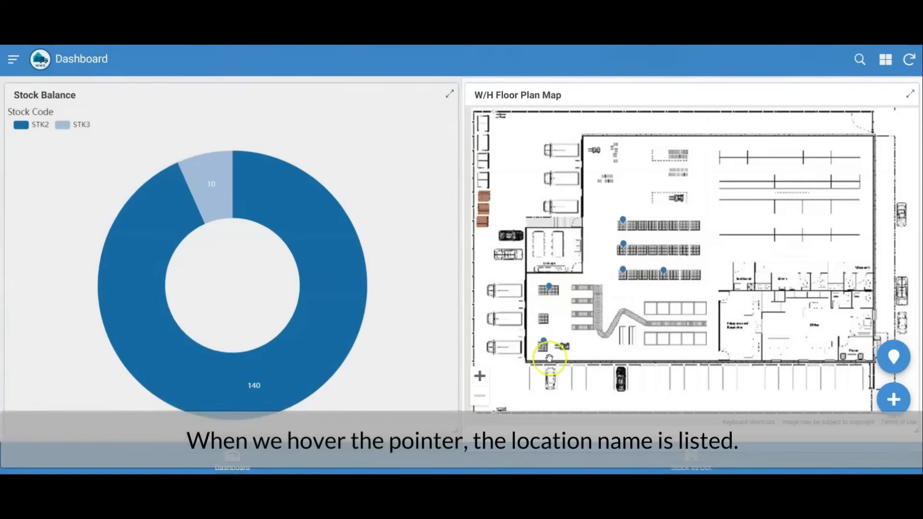
{"action": "mouse_move", "coordinate": [546, 351]}
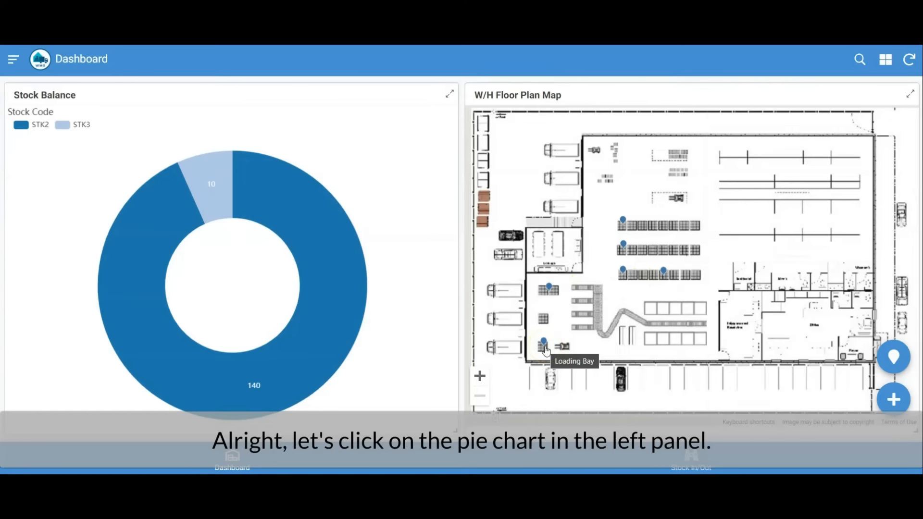
View the Stock Master record for STK2 from the stock balance chart and return to the dashboard.
{"action": "left_click", "coordinate": [321, 210]}
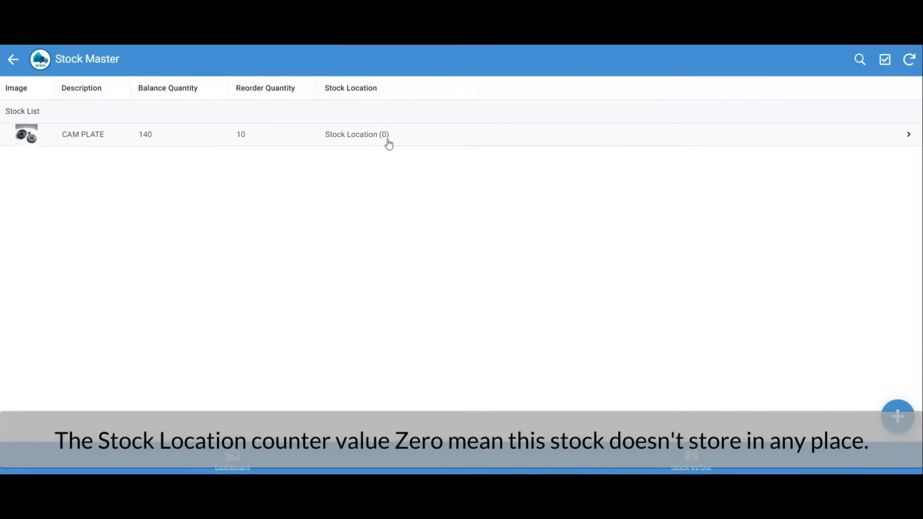
{"action": "left_click", "coordinate": [16, 59]}
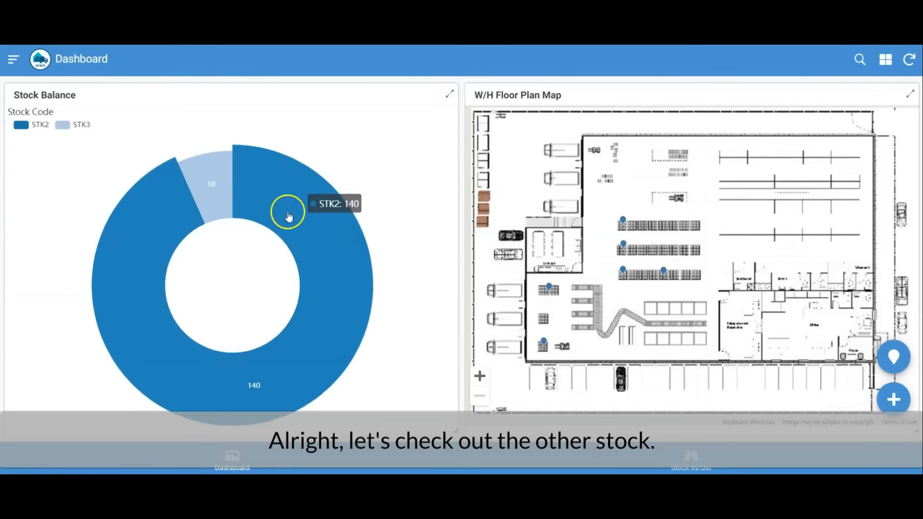
Open the STK3 Starter record from the chart, review its stock locations and movement log, and return to the dashboard.
{"action": "left_click", "coordinate": [224, 191]}
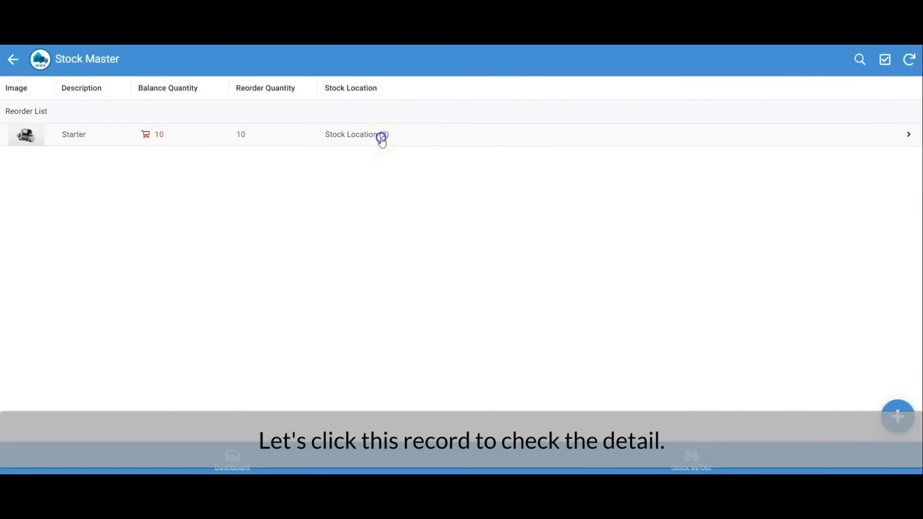
{"action": "left_click", "coordinate": [383, 139]}
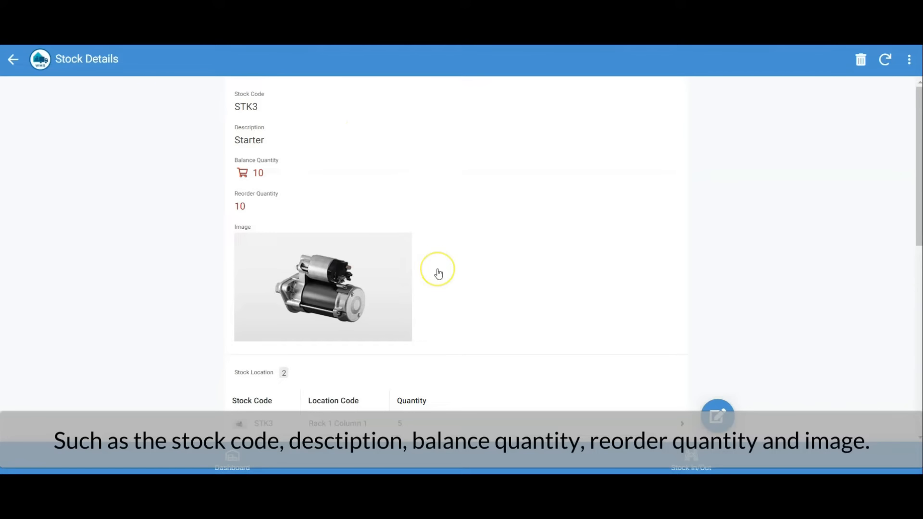
{"action": "scroll", "coordinate": [437, 271], "scroll_direction": "down", "scroll_amount": 3}
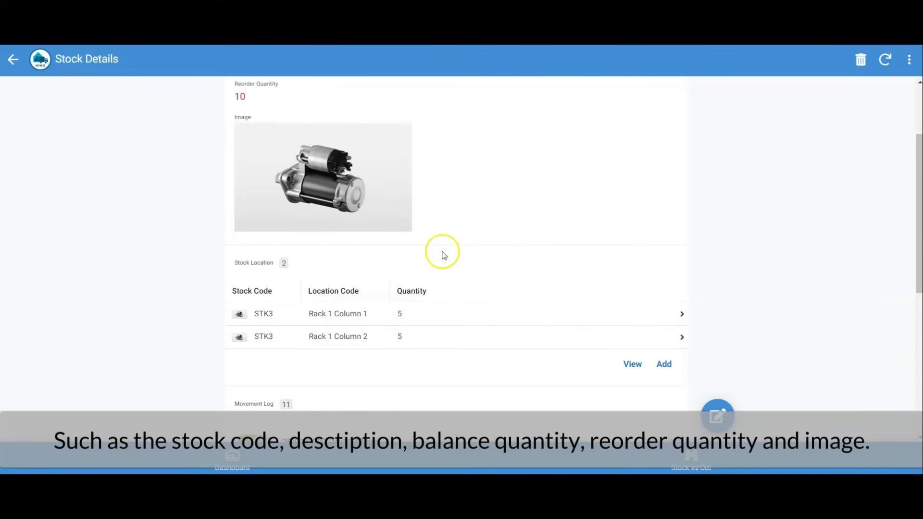
{"action": "scroll", "coordinate": [440, 256], "scroll_direction": "down", "scroll_amount": 2}
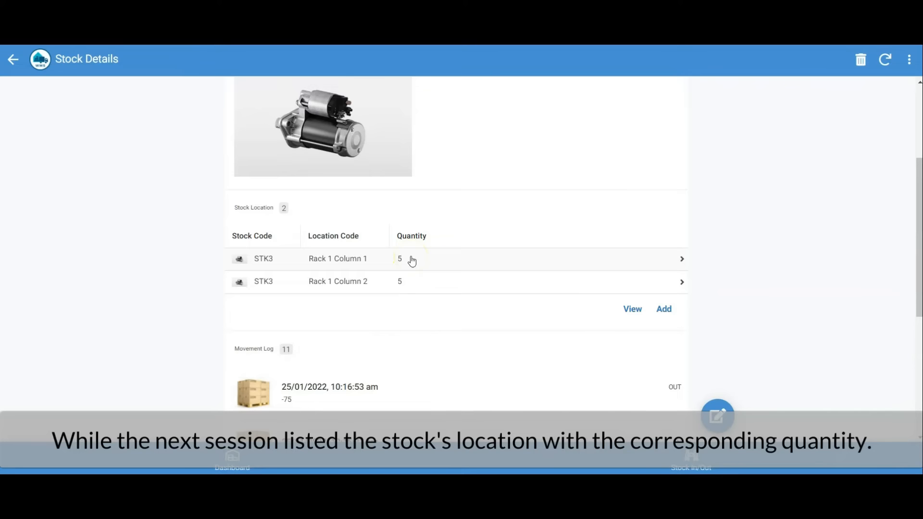
{"action": "scroll", "coordinate": [433, 264], "scroll_direction": "down", "scroll_amount": 10}
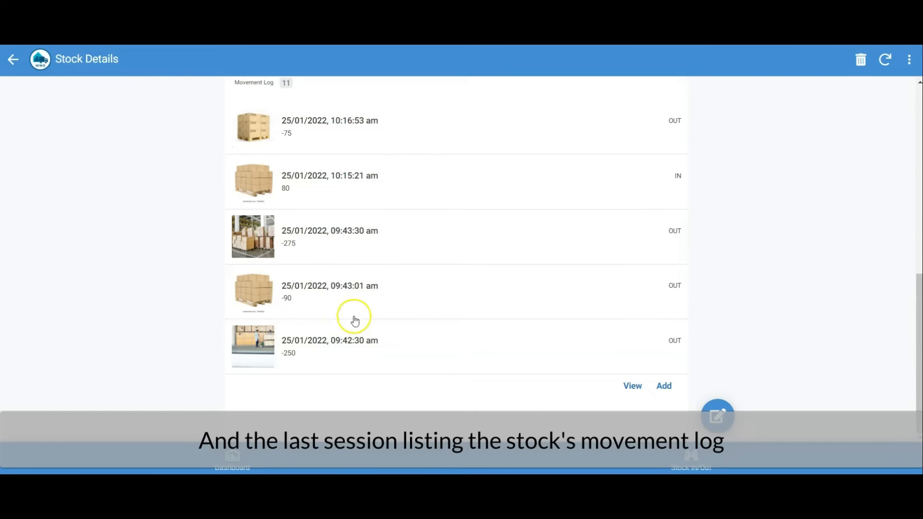
{"action": "scroll", "coordinate": [351, 320], "scroll_direction": "up", "scroll_amount": 2}
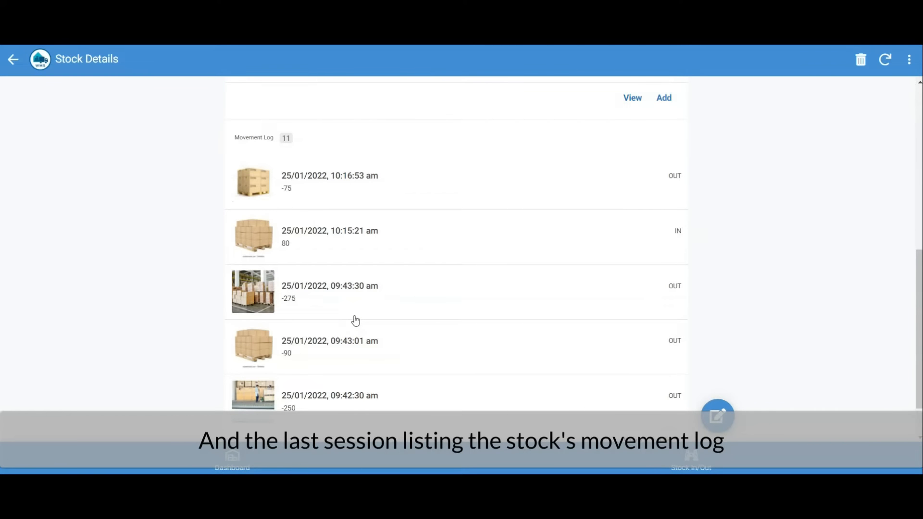
{"action": "left_click", "coordinate": [24, 62]}
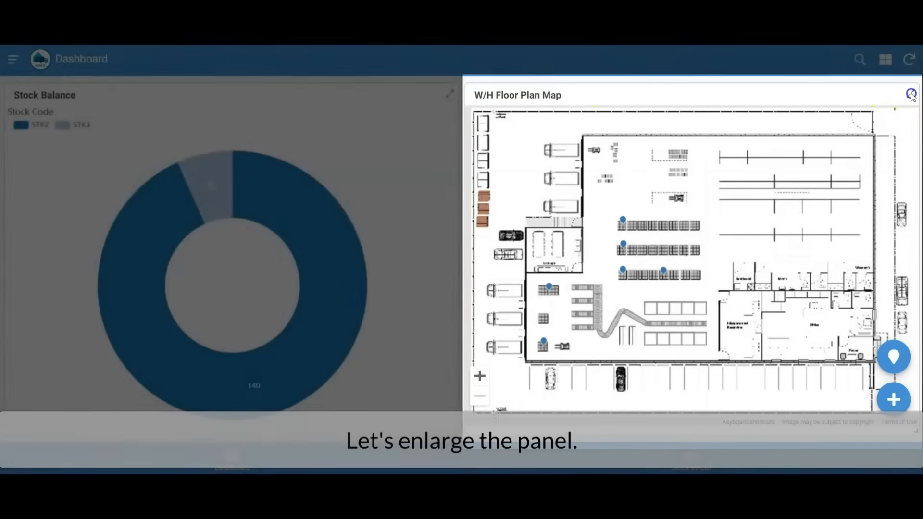
Enlarge the W/H Floor Plan Map and view the details of the Rack 3 Column 1 location.
{"action": "left_click", "coordinate": [911, 96]}
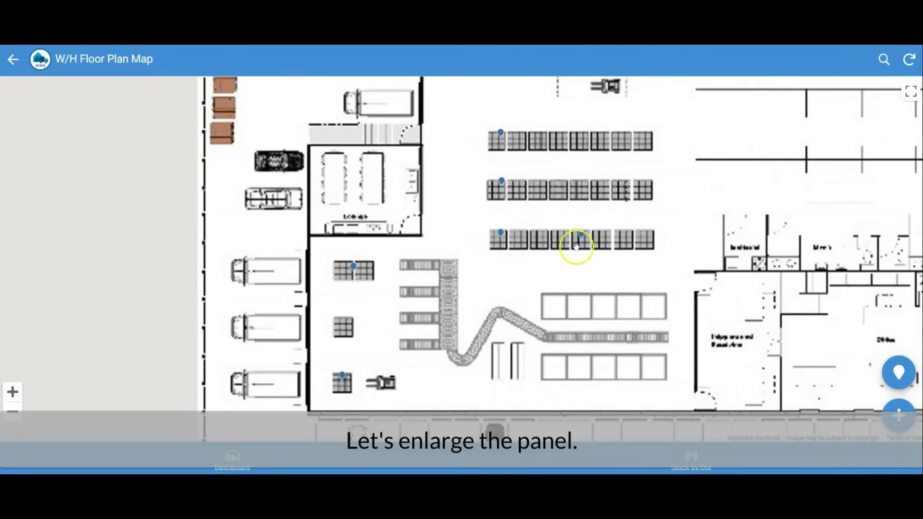
{"action": "scroll", "coordinate": [510, 246], "scroll_direction": "down", "scroll_amount": 1}
{"action": "left_click_drag", "start_coordinate": [589, 244], "coordinate": [487, 274]}
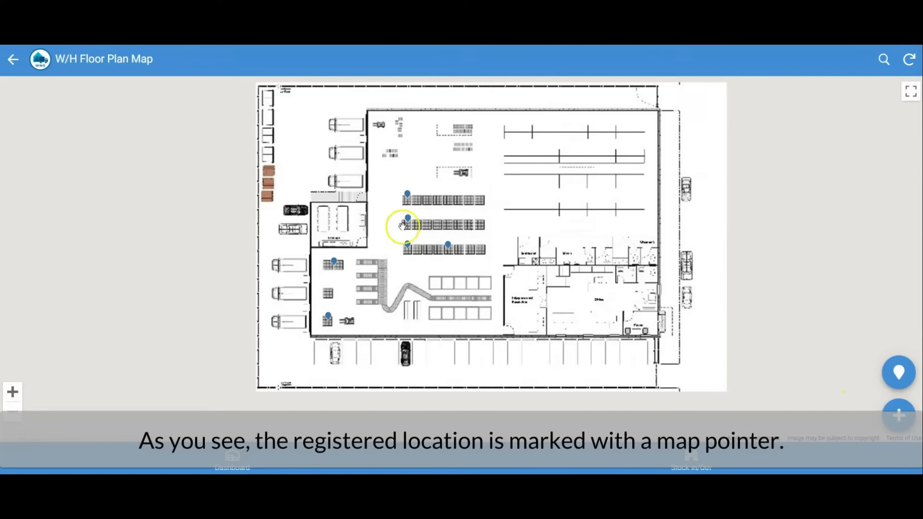
{"action": "left_click", "coordinate": [407, 194]}
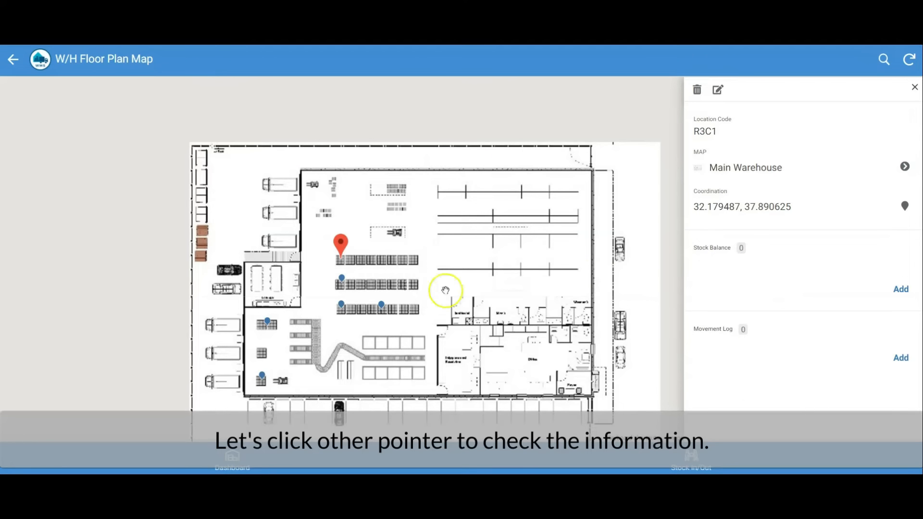
Review the stock balance and movement log of the Rack 1 Column 1 location on the floor plan.
{"action": "left_click", "coordinate": [342, 306]}
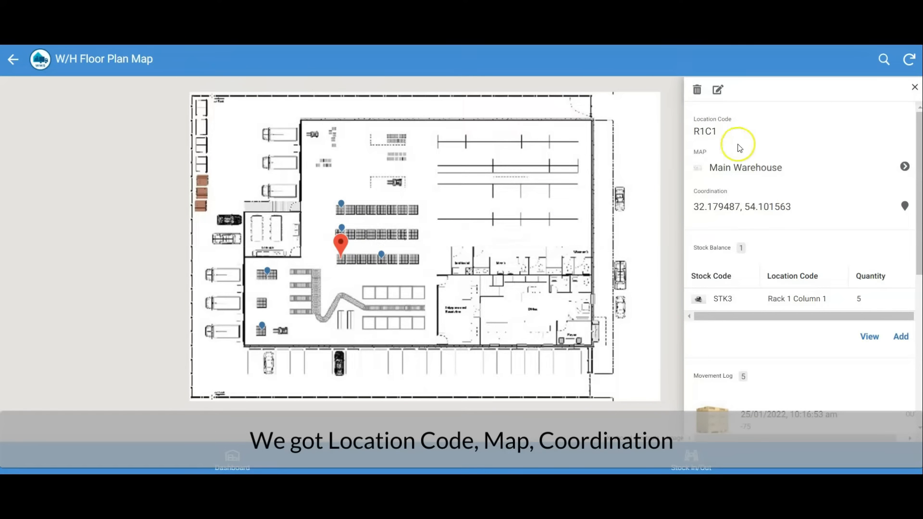
{"action": "scroll", "coordinate": [865, 245], "scroll_direction": "down", "scroll_amount": 1}
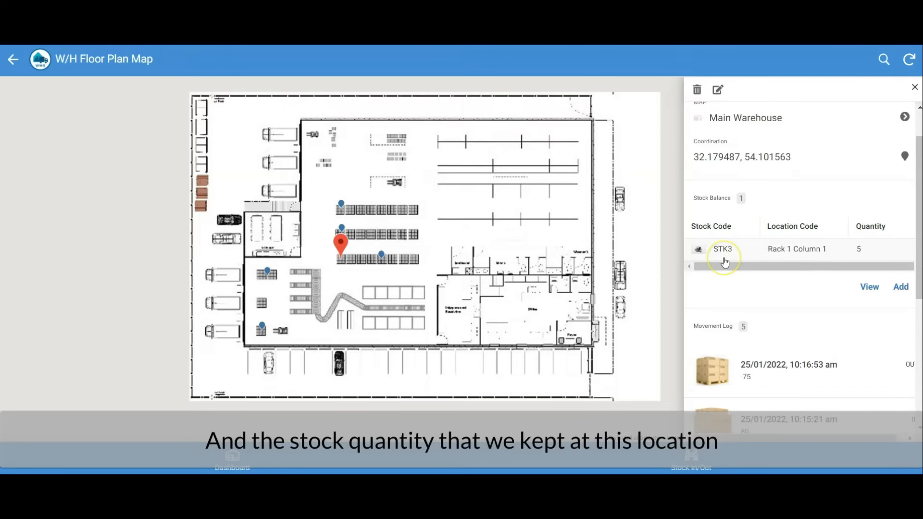
{"action": "scroll", "coordinate": [788, 289], "scroll_direction": "down", "scroll_amount": 5}
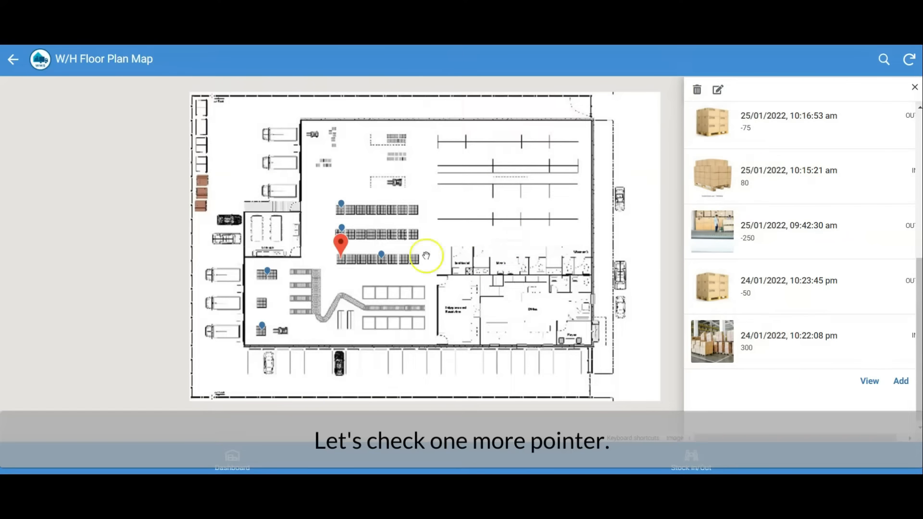
Review the stock balance and movement log of the Rack 1 Column 2 location, and return to the dashboard.
{"action": "left_click", "coordinate": [381, 257]}
{"action": "scroll", "coordinate": [779, 284], "scroll_direction": "up", "scroll_amount": 5}
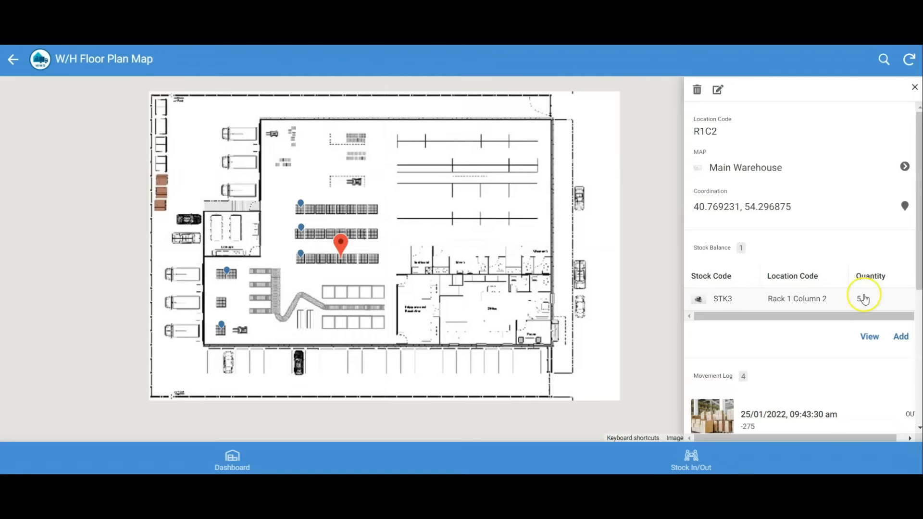
{"action": "scroll", "coordinate": [851, 336], "scroll_direction": "down", "scroll_amount": 5}
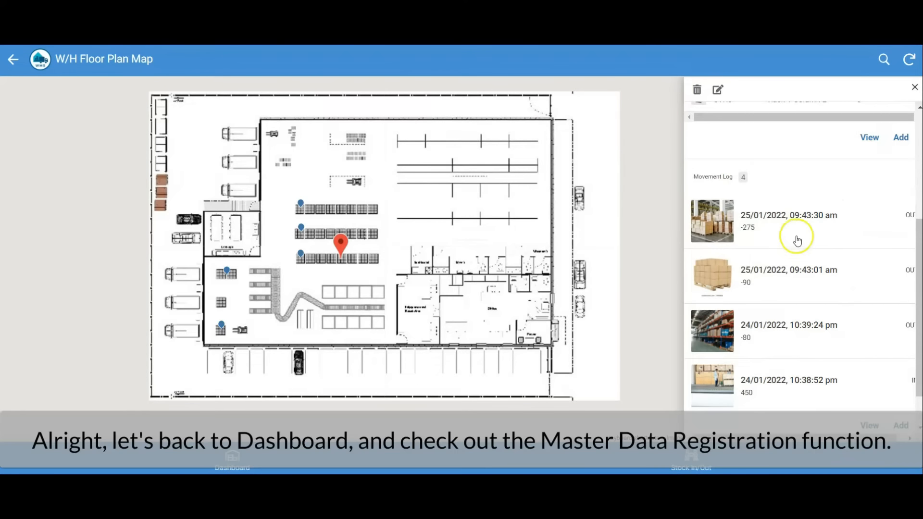
{"action": "left_click", "coordinate": [16, 64]}
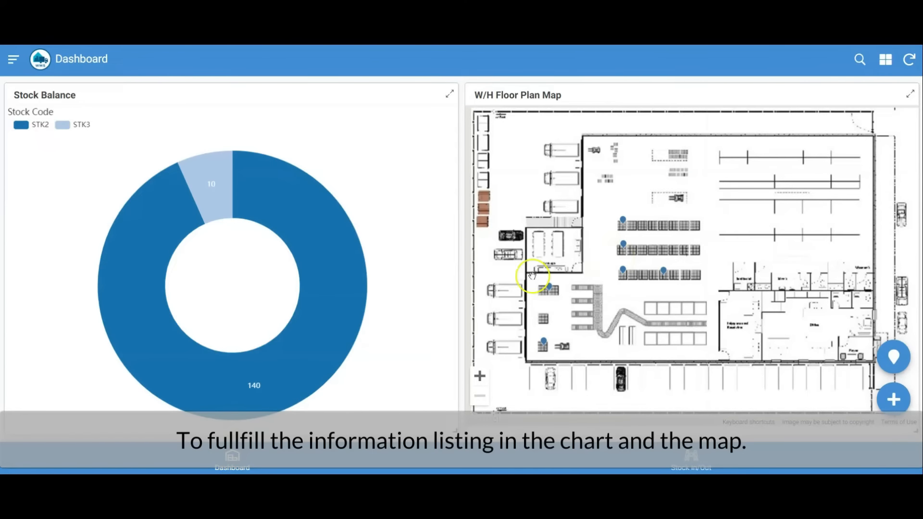
Open the W/H Floor Plan Master, examine the Main Warehouse map's registered locations and name, and return to the list.
{"action": "left_click", "coordinate": [16, 66]}
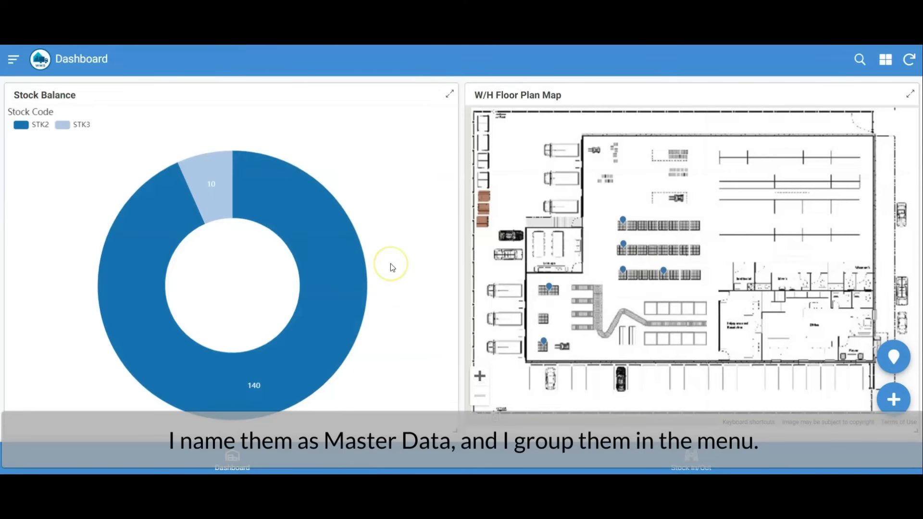
{"action": "left_click", "coordinate": [14, 60]}
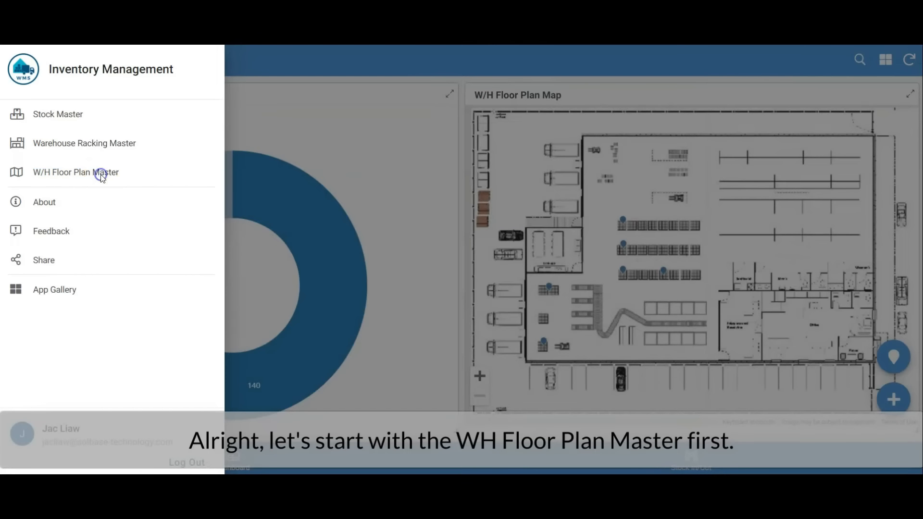
{"action": "left_click", "coordinate": [101, 174]}
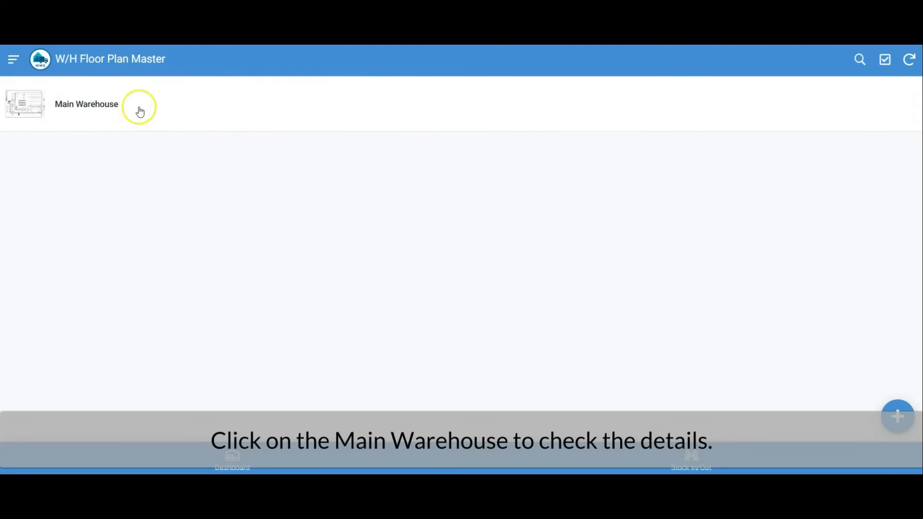
{"action": "left_click", "coordinate": [192, 113]}
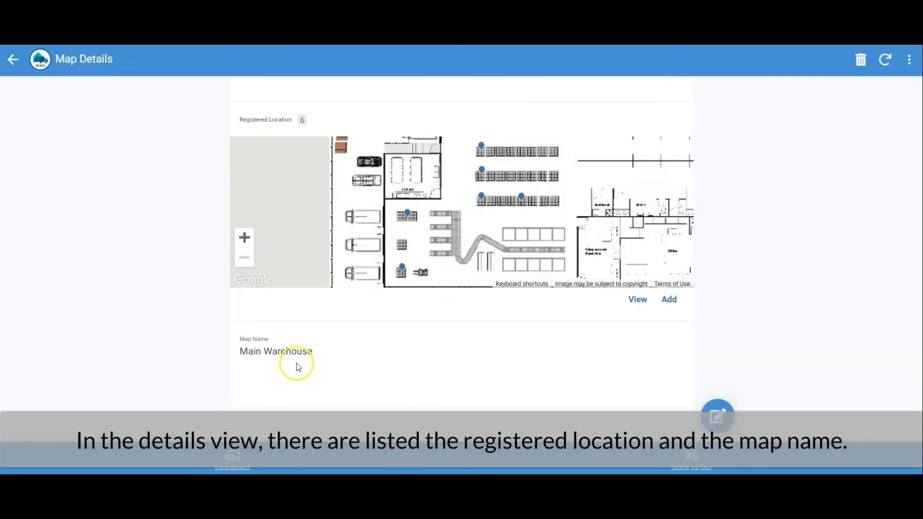
{"action": "left_click", "coordinate": [14, 60]}
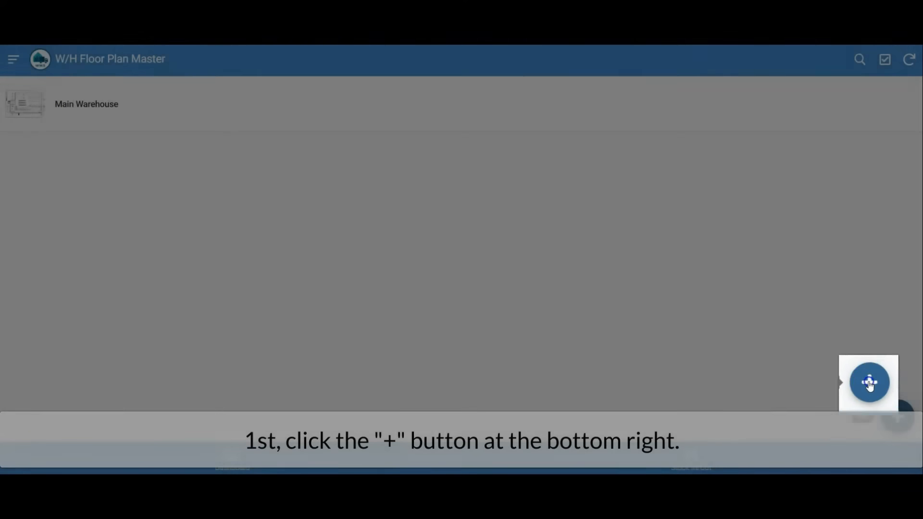
{"action": "left_click", "coordinate": [897, 416]}
{"action": "left_click", "coordinate": [448, 127]}
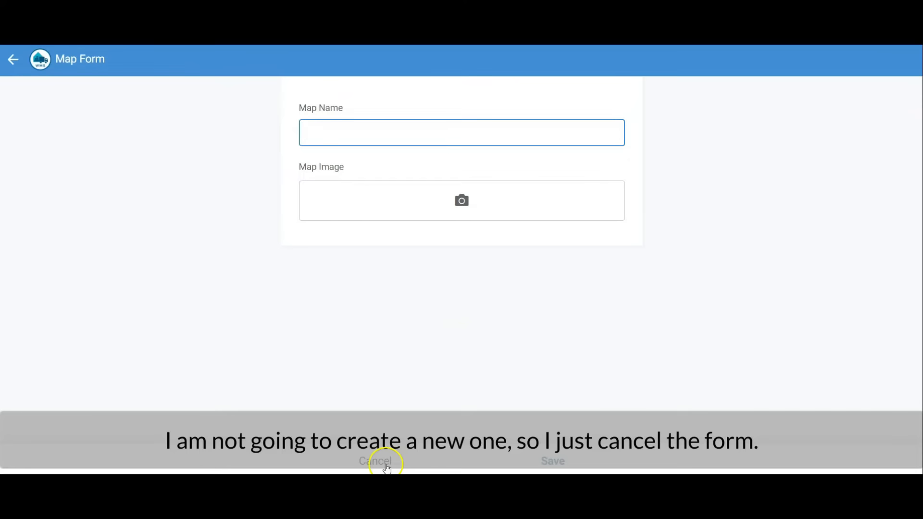
{"action": "left_click", "coordinate": [387, 465]}
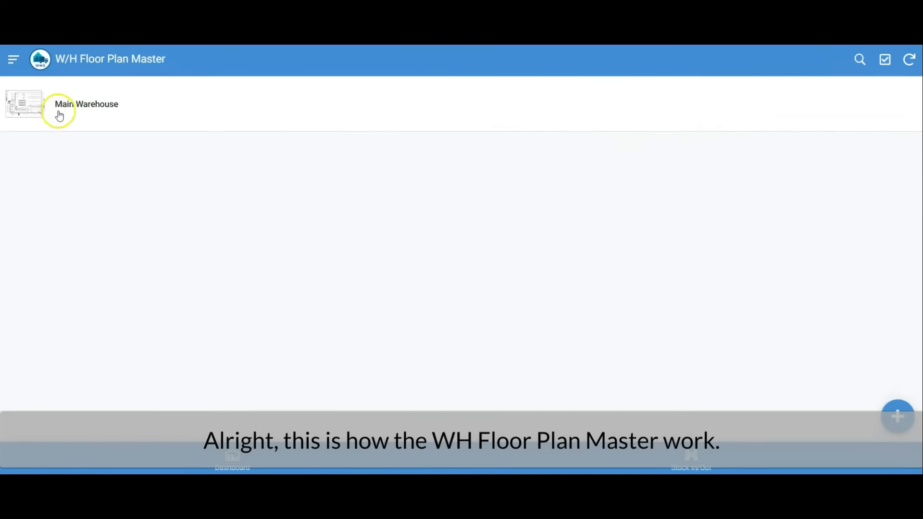
Start a new location in the Warehouse Racking Master with code R3C2 and name Rack 3 Column 2.
{"action": "left_click", "coordinate": [29, 63]}
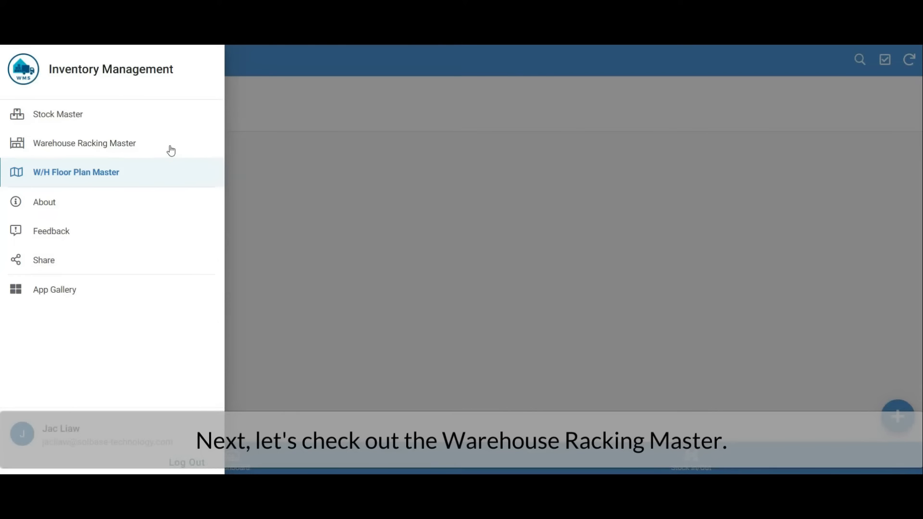
{"action": "left_click", "coordinate": [170, 148]}
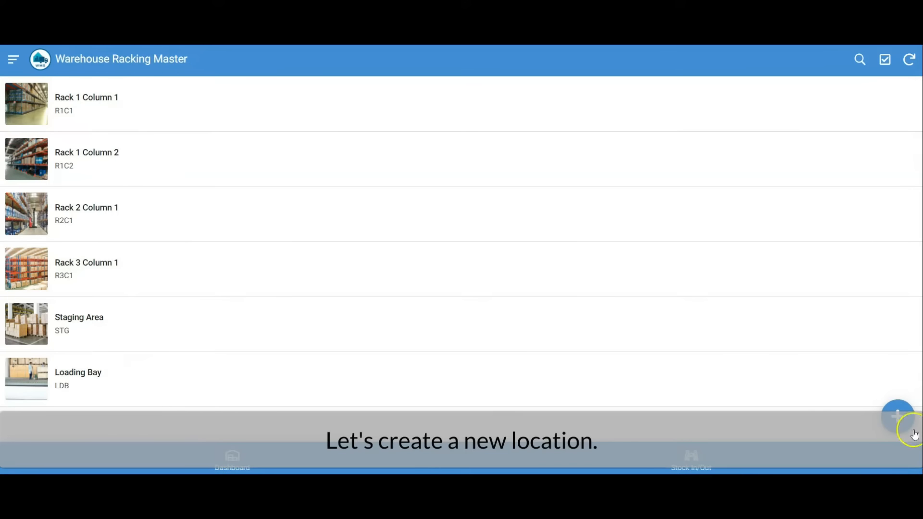
{"action": "left_click", "coordinate": [896, 423]}
{"action": "left_click", "coordinate": [432, 129]}
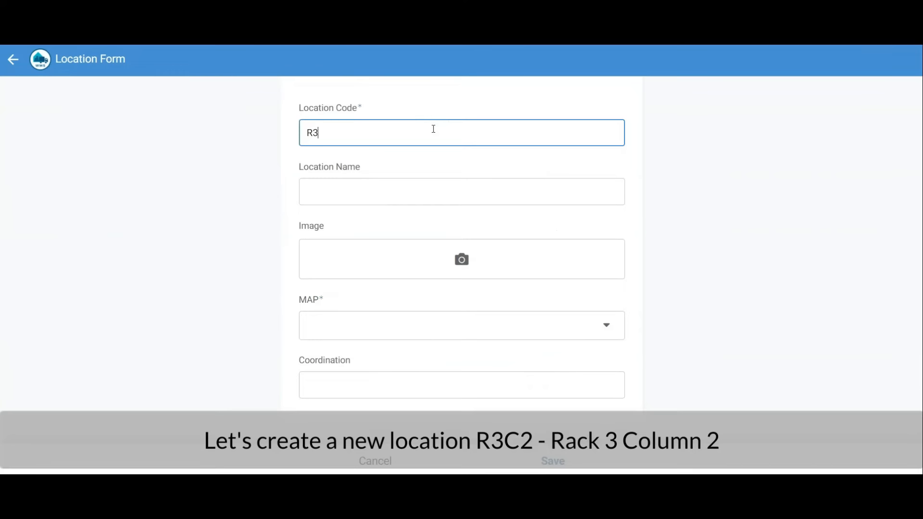
{"action": "left_click", "coordinate": [408, 197]}
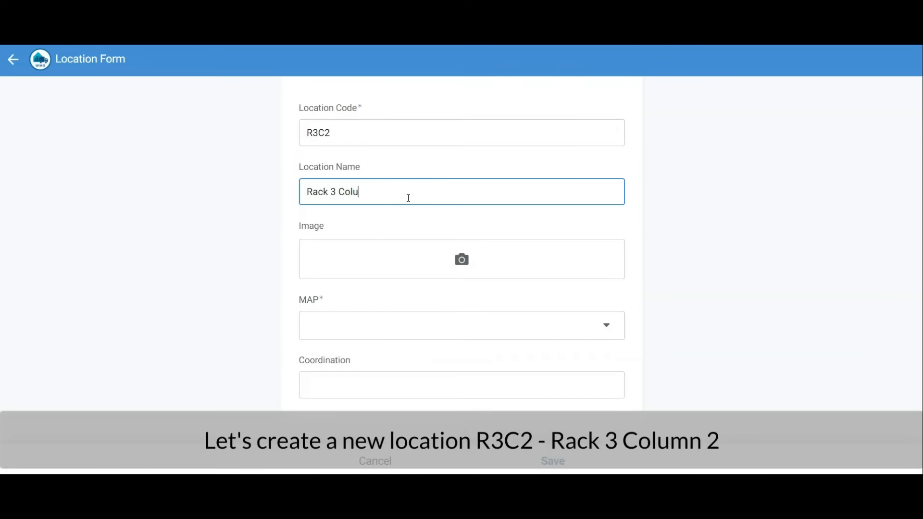
Attach a pallet racking photo to the new R3C2 location and assign the location to the Main Warehouse map.
{"action": "left_click", "coordinate": [459, 261]}
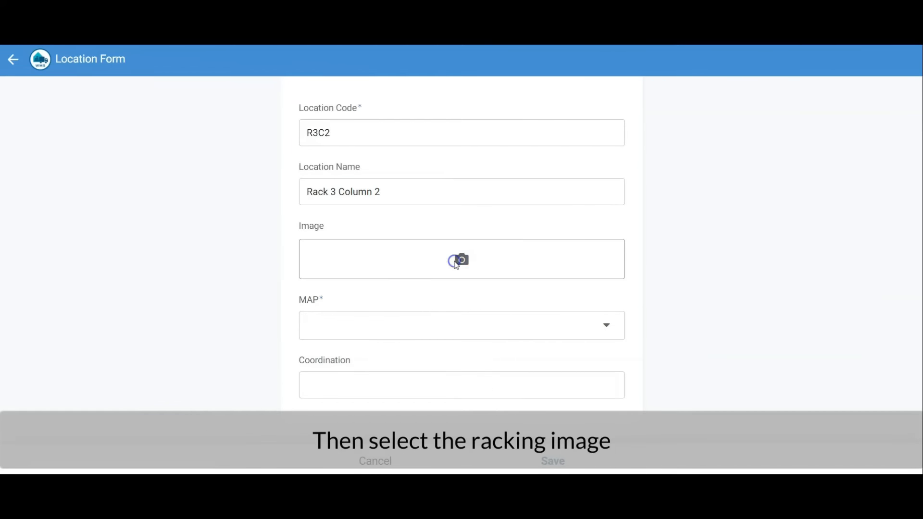
{"action": "double_click", "coordinate": [818, 105]}
{"action": "scroll", "coordinate": [654, 284], "scroll_direction": "down", "scroll_amount": 5}
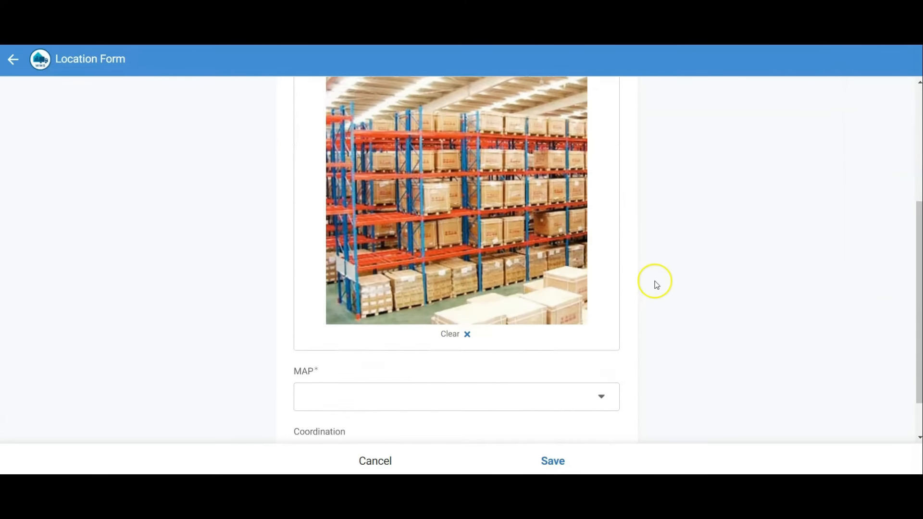
{"action": "left_click", "coordinate": [599, 344]}
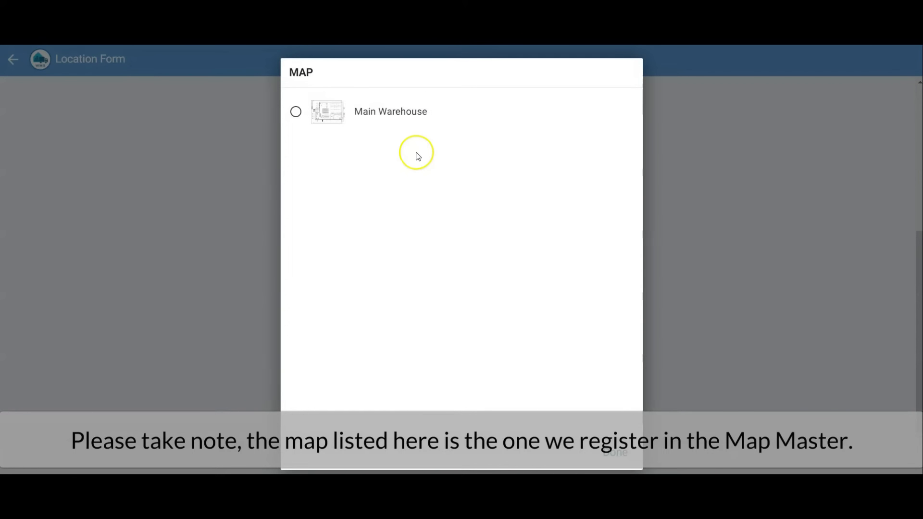
{"action": "left_click", "coordinate": [410, 121]}
Place the location's pin on the upper rack block of the floor plan at about 43.974359, 15.429688, and save the location.
{"action": "scroll", "coordinate": [594, 327], "scroll_direction": "down", "scroll_amount": 4}
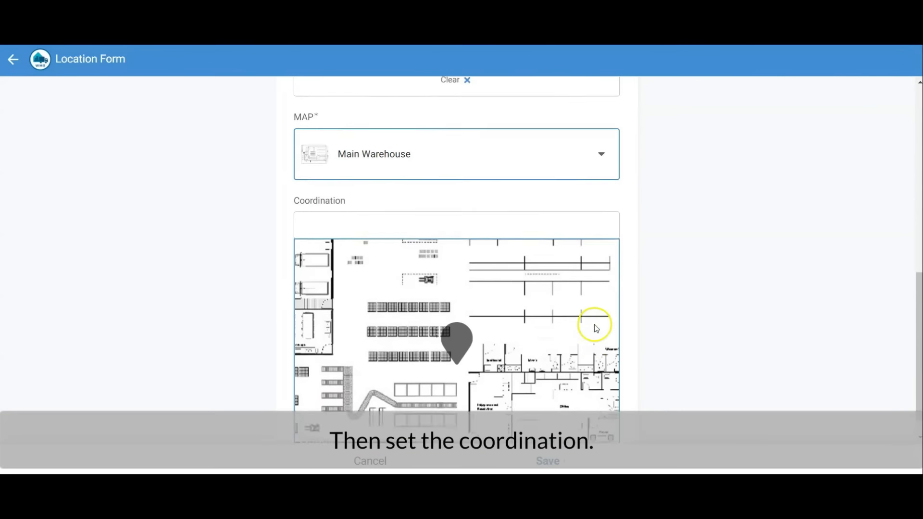
{"action": "scroll", "coordinate": [596, 328], "scroll_direction": "down", "scroll_amount": 1}
{"action": "left_click", "coordinate": [457, 321]}
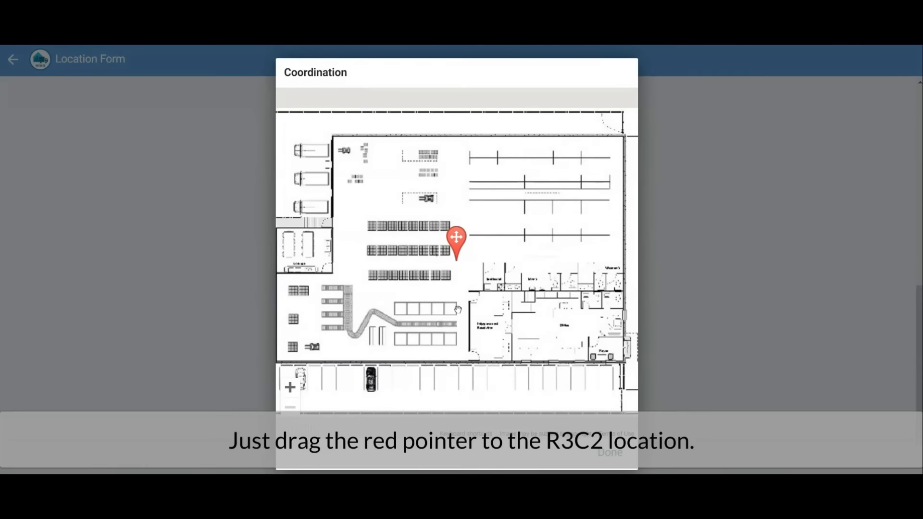
{"action": "mouse_move", "coordinate": [457, 237]}
{"action": "left_mouse_down"}
{"action": "mouse_move", "coordinate": [415, 300]}
{"action": "mouse_move", "coordinate": [391, 294]}
{"action": "mouse_move", "coordinate": [398, 190]}
{"action": "mouse_move", "coordinate": [439, 124]}
{"action": "mouse_move", "coordinate": [422, 137]}
{"action": "mouse_move", "coordinate": [428, 153]}
{"action": "left_mouse_up"}
{"action": "left_click", "coordinate": [610, 453]}
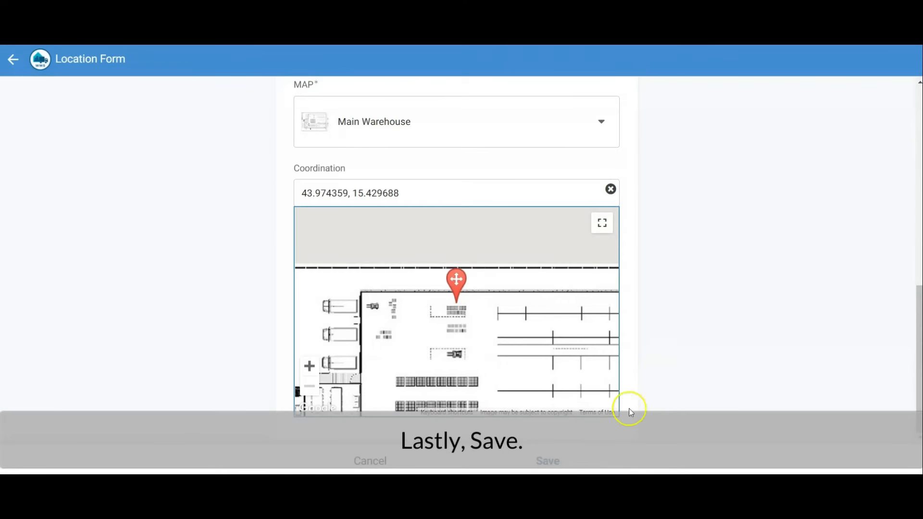
{"action": "left_click", "coordinate": [546, 461]}
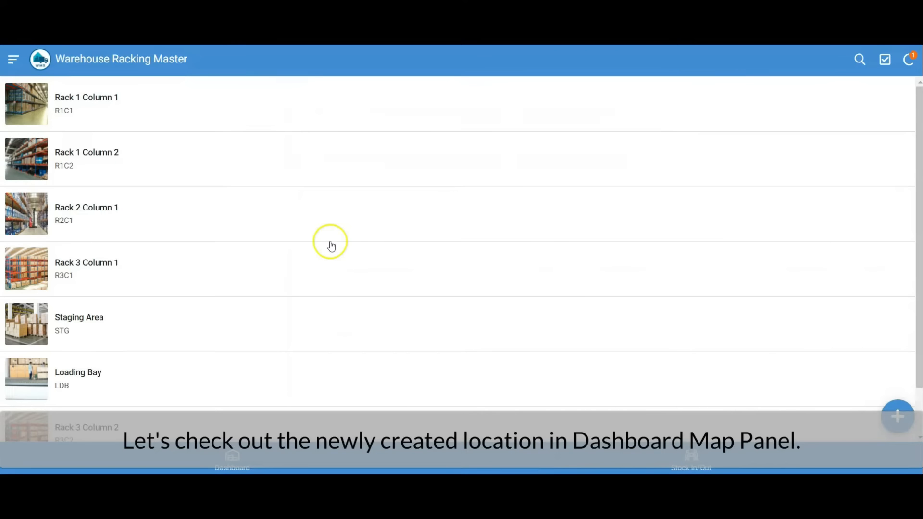
Check the Rack 3 Column 2 entry in the racking list and its details on the dashboard's floor plan map.
{"action": "scroll", "coordinate": [330, 246], "scroll_direction": "down", "scroll_amount": 1}
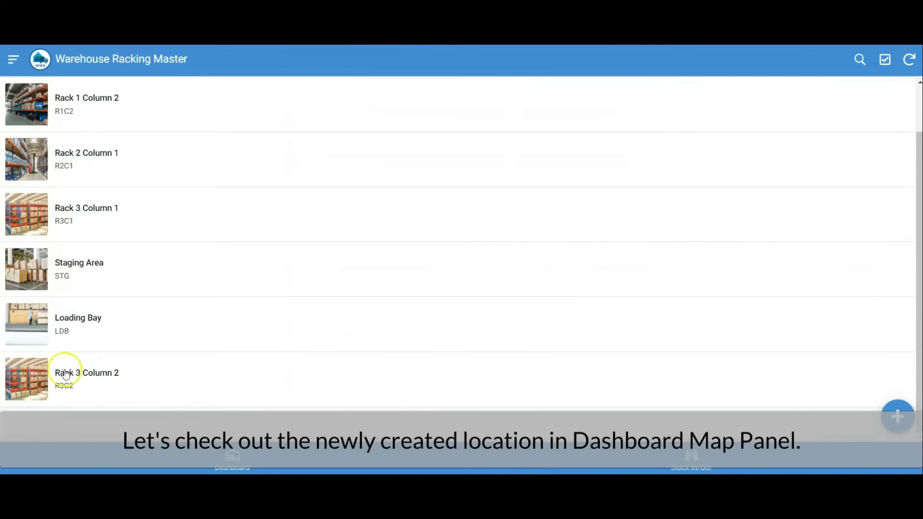
{"action": "left_click", "coordinate": [233, 455]}
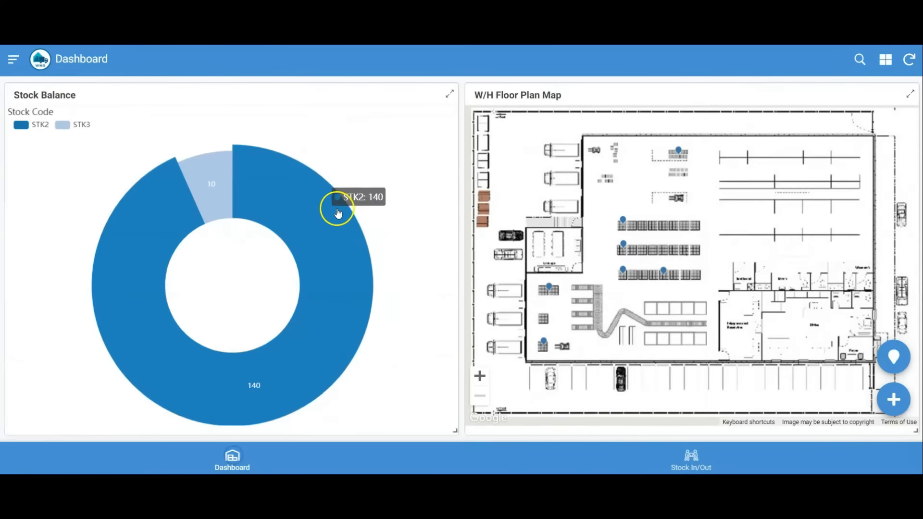
{"action": "mouse_move", "coordinate": [679, 157]}
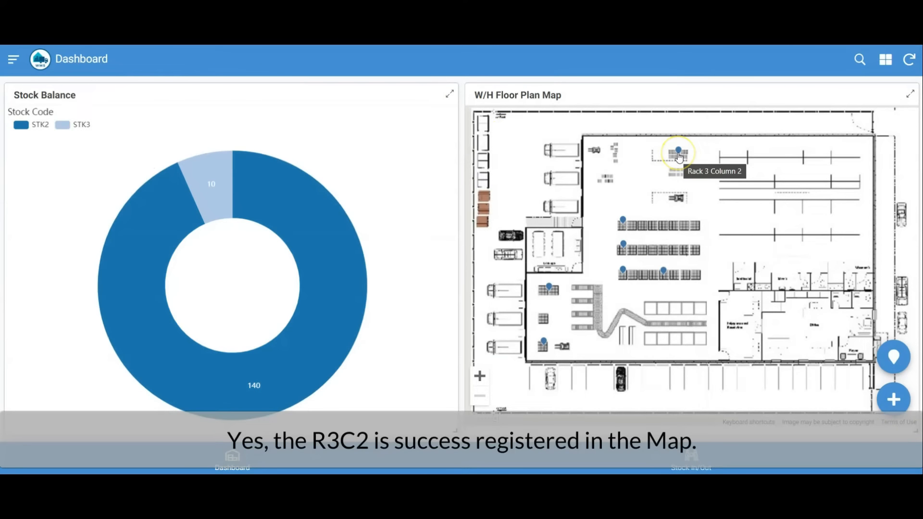
{"action": "left_click", "coordinate": [679, 155]}
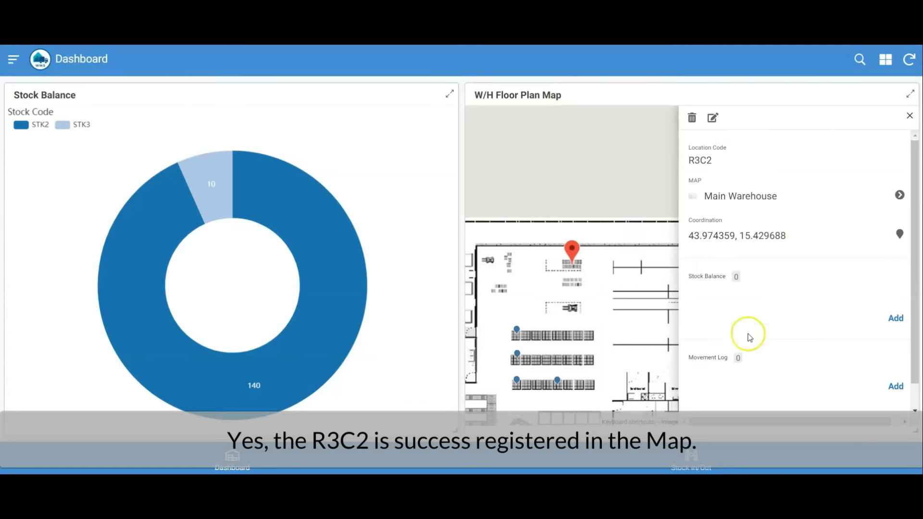
{"action": "left_click", "coordinate": [910, 117]}
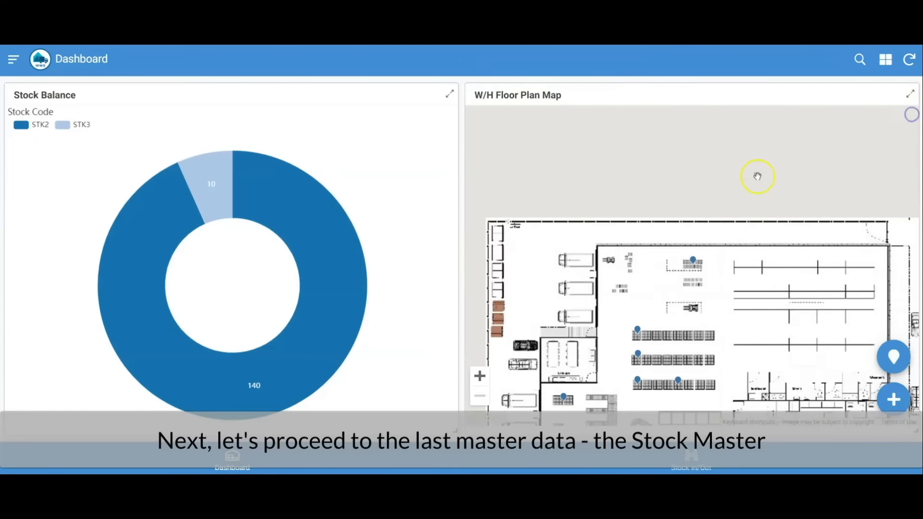
Review the STK3 Starter details in the Stock Master, including its stock locations and movement log, and return to the list.
{"action": "left_click", "coordinate": [13, 58]}
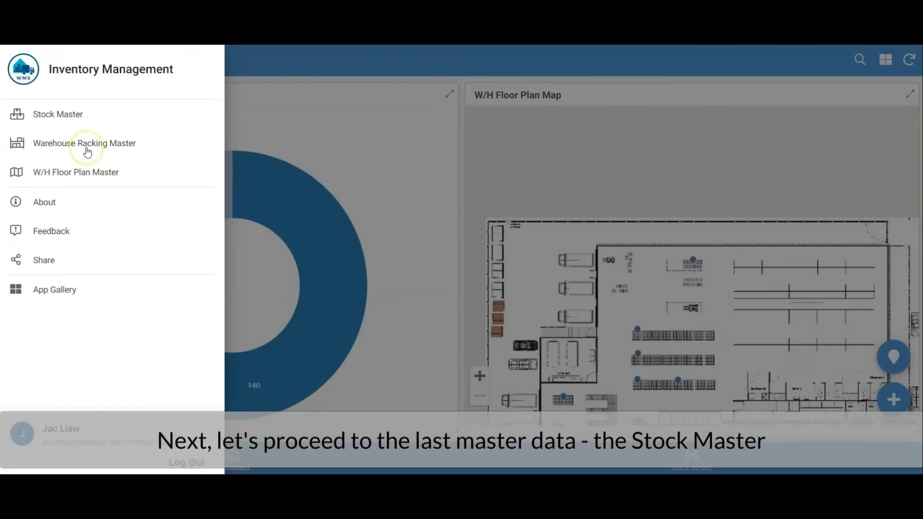
{"action": "left_click", "coordinate": [83, 115]}
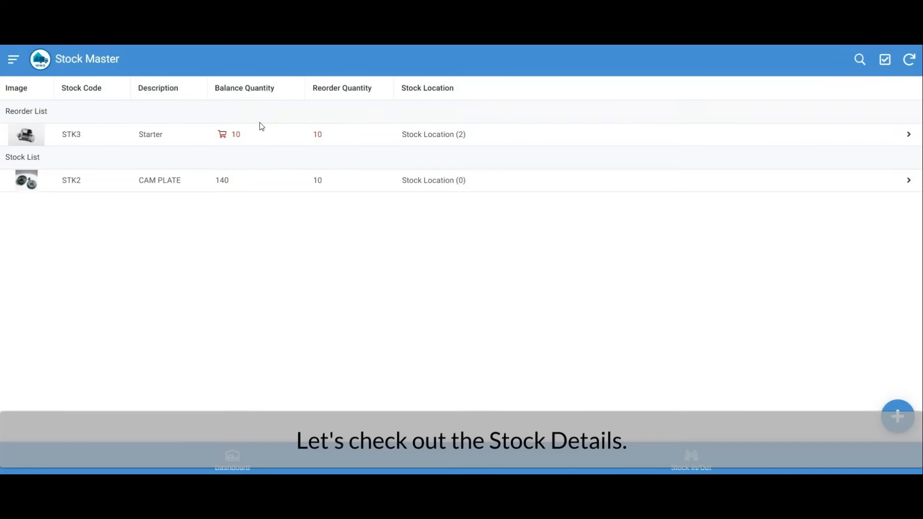
{"action": "left_click", "coordinate": [263, 137]}
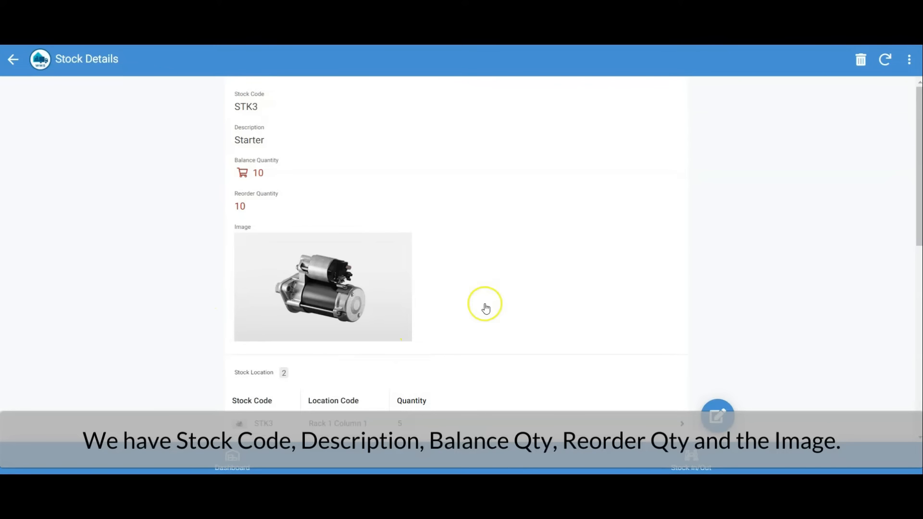
{"action": "scroll", "coordinate": [486, 307], "scroll_direction": "down", "scroll_amount": 2}
{"action": "scroll", "coordinate": [485, 307], "scroll_direction": "down", "scroll_amount": 3}
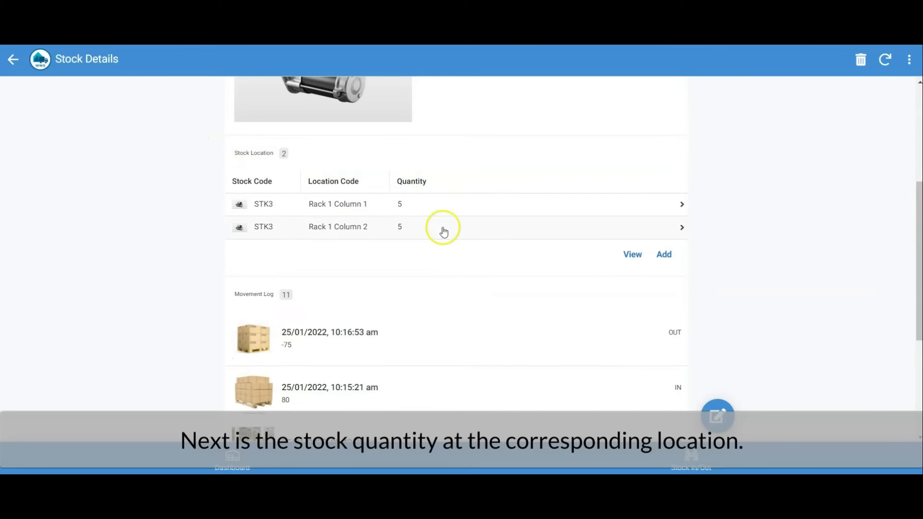
{"action": "scroll", "coordinate": [481, 248], "scroll_direction": "down", "scroll_amount": 4}
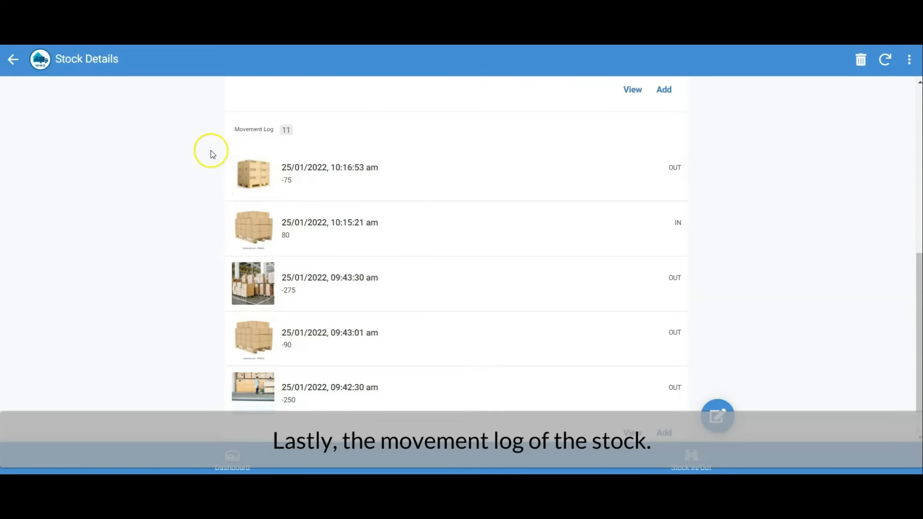
{"action": "left_click", "coordinate": [13, 58]}
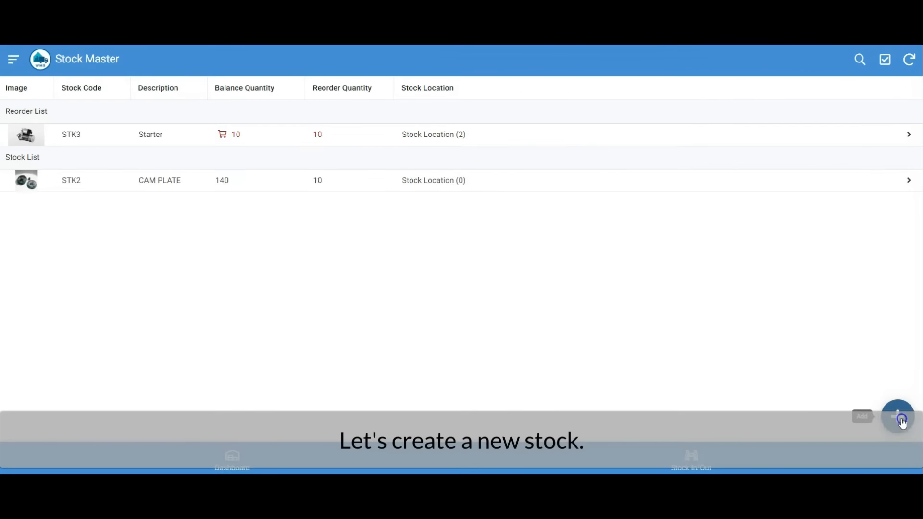
{"action": "left_click", "coordinate": [902, 422]}
{"action": "left_click", "coordinate": [372, 125]}
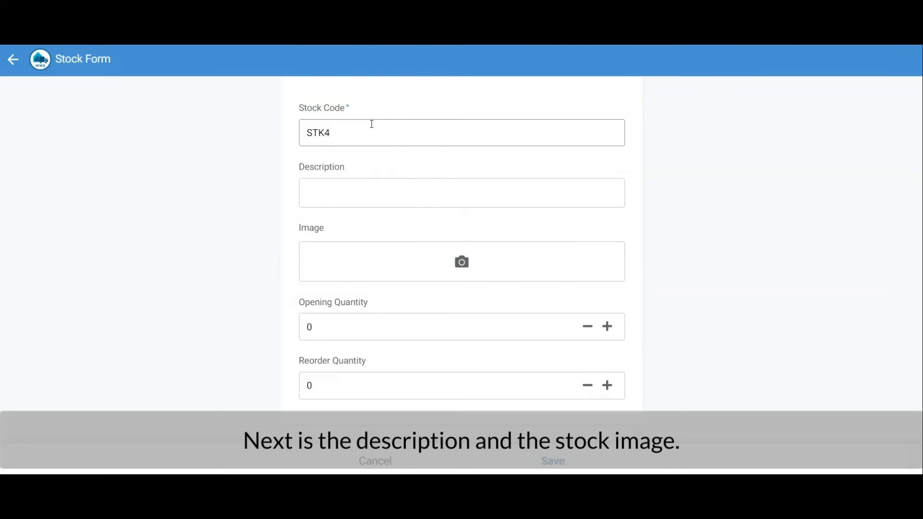
{"action": "left_click", "coordinate": [388, 194]}
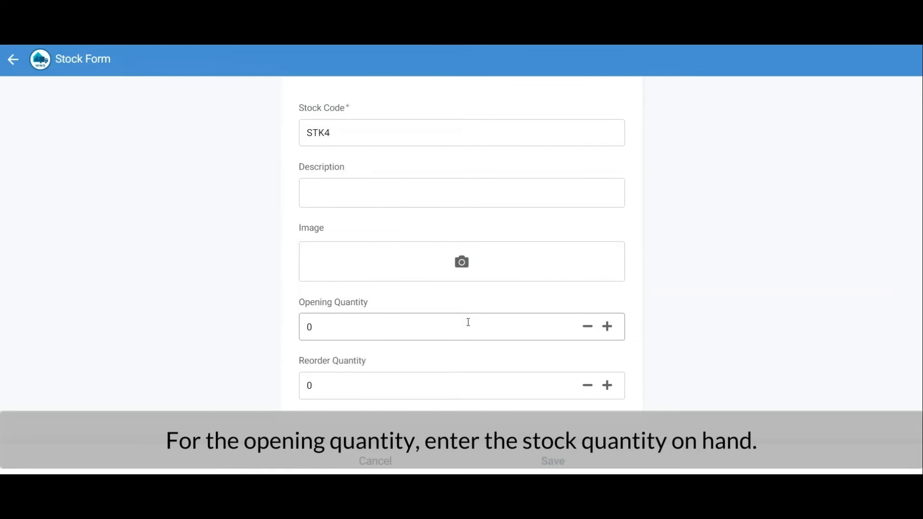
{"action": "left_click", "coordinate": [411, 387]}
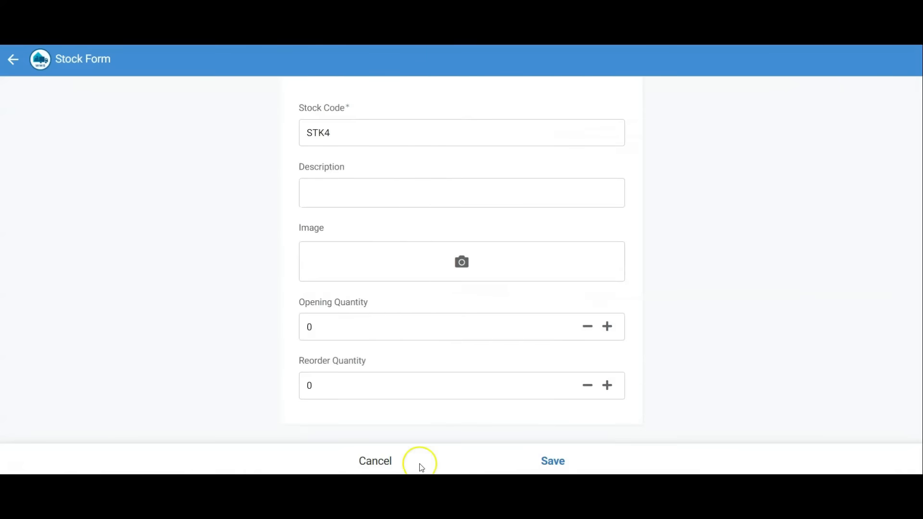
{"action": "left_click", "coordinate": [418, 464]}
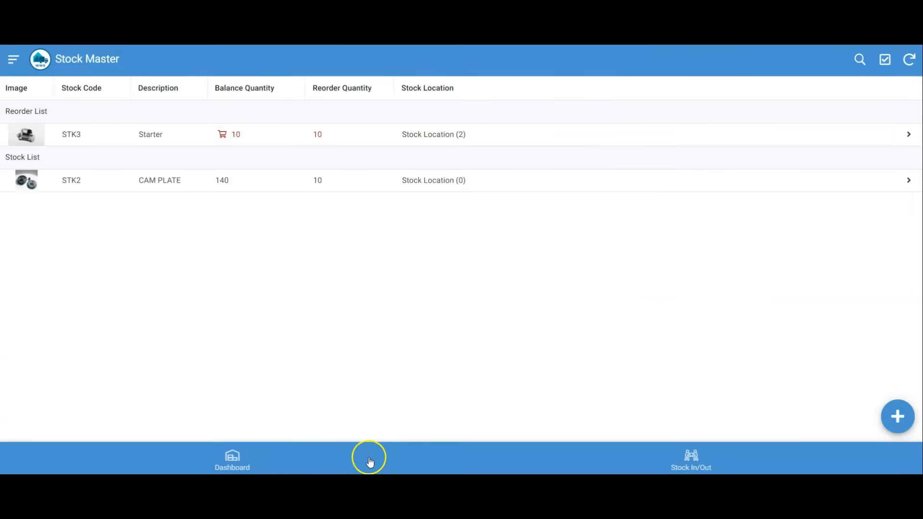
Start a new stock movement of type IN for stock code STK2 at the Rack 3 Column 2 location.
{"action": "left_click", "coordinate": [247, 457]}
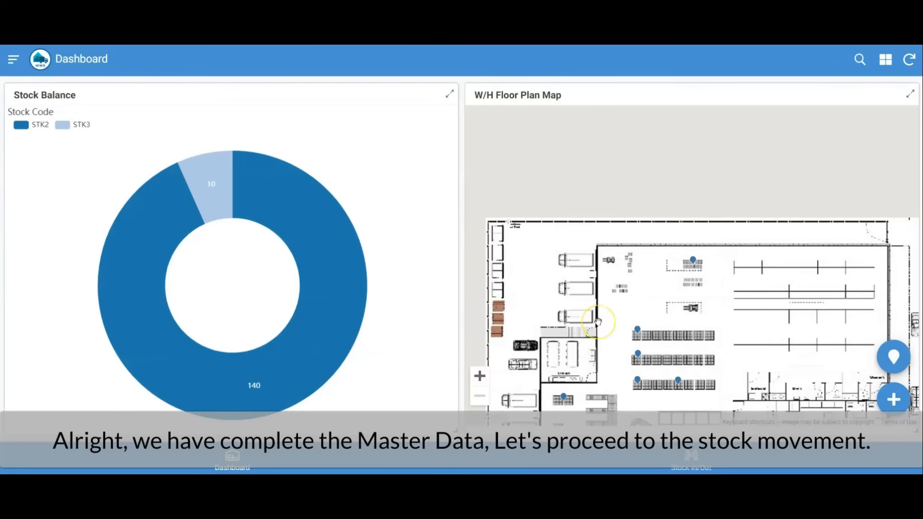
{"action": "left_click", "coordinate": [700, 463]}
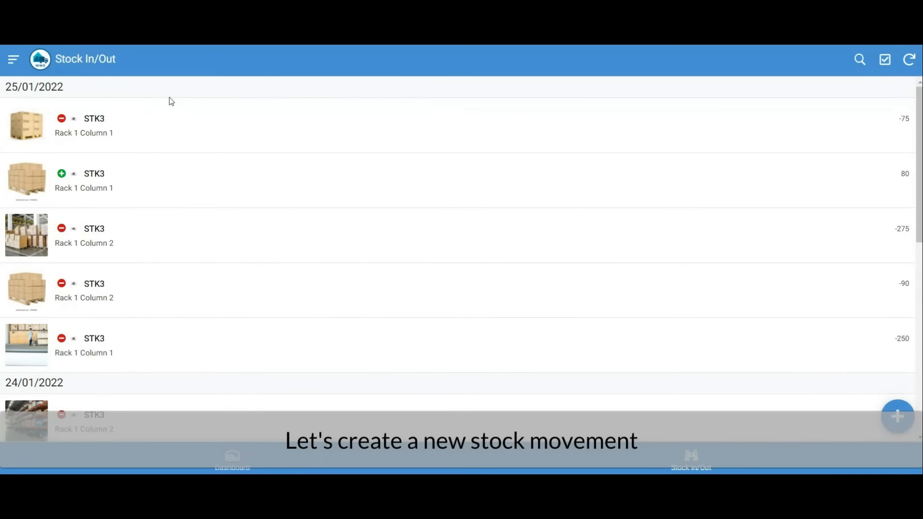
{"action": "left_click", "coordinate": [894, 416]}
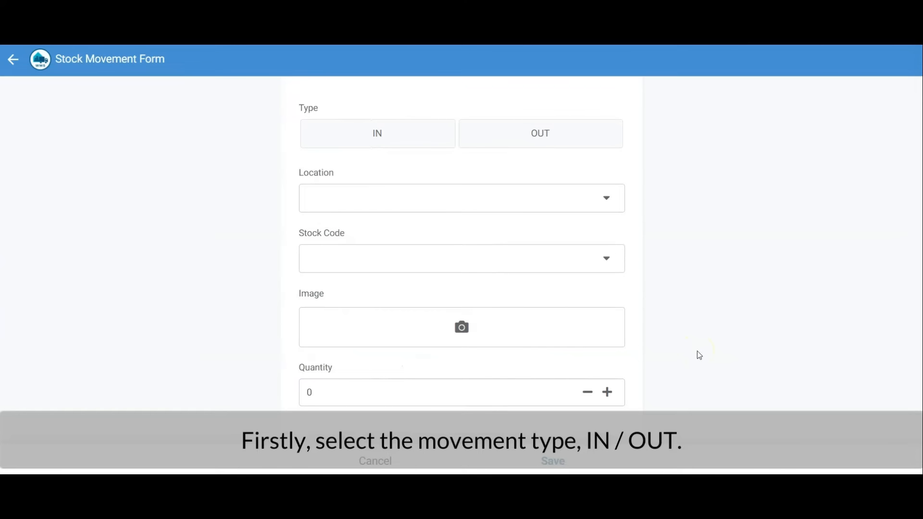
{"action": "left_click", "coordinate": [419, 134]}
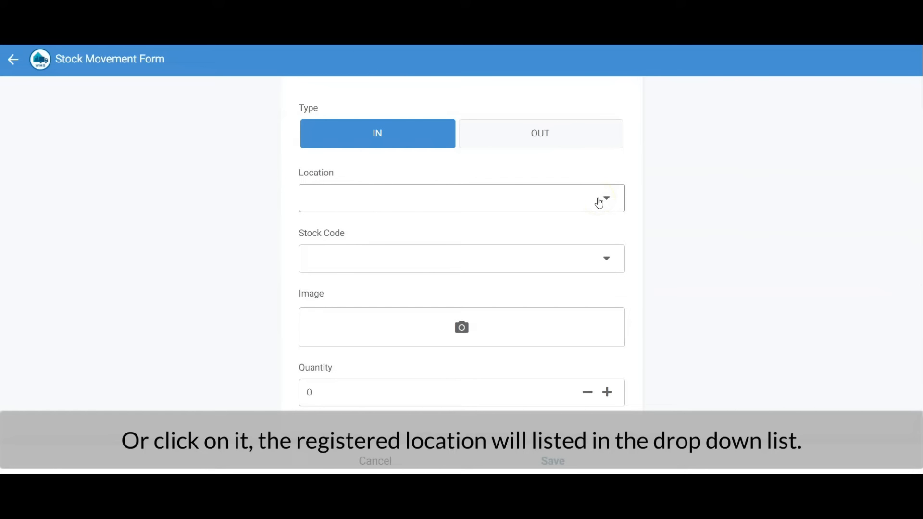
{"action": "left_click", "coordinate": [599, 203]}
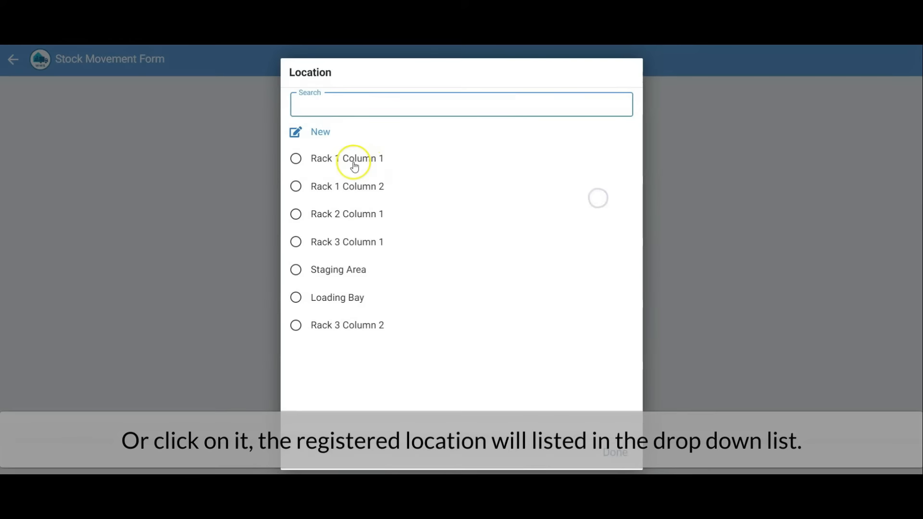
{"action": "left_click", "coordinate": [348, 331]}
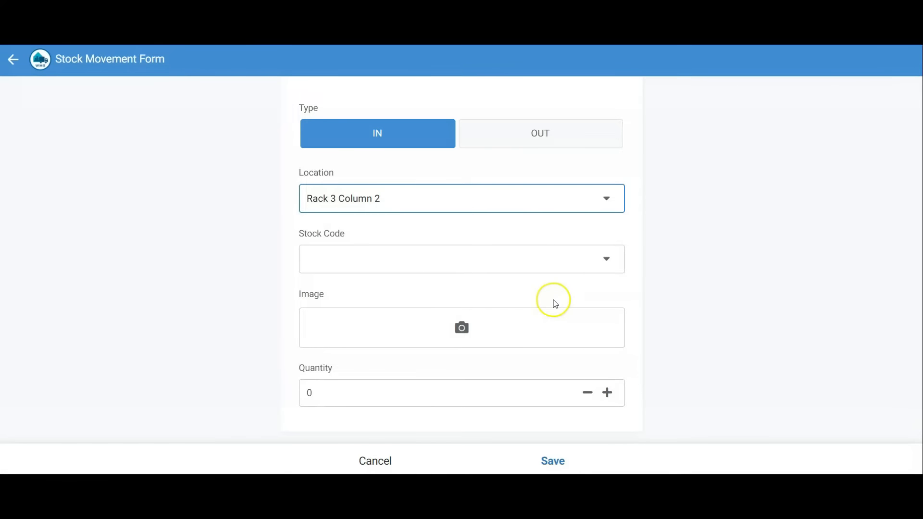
{"action": "left_click", "coordinate": [575, 258]}
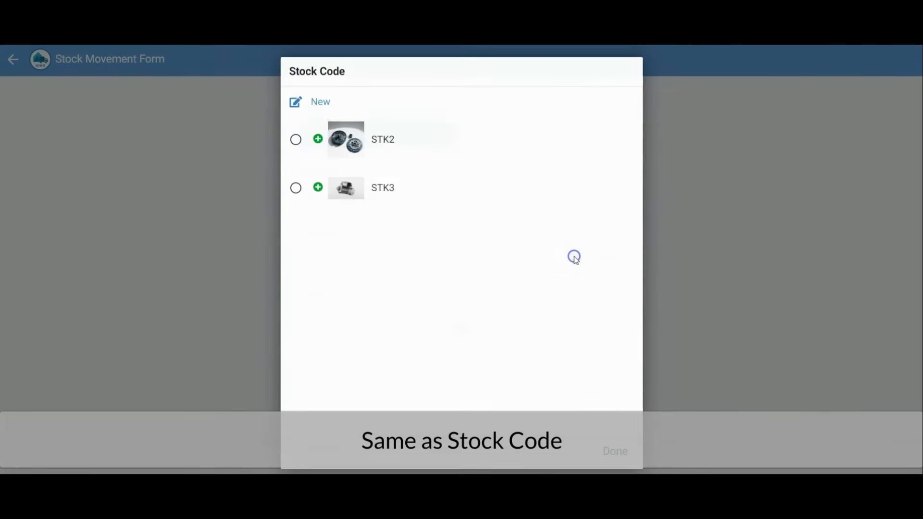
{"action": "left_click", "coordinate": [378, 142]}
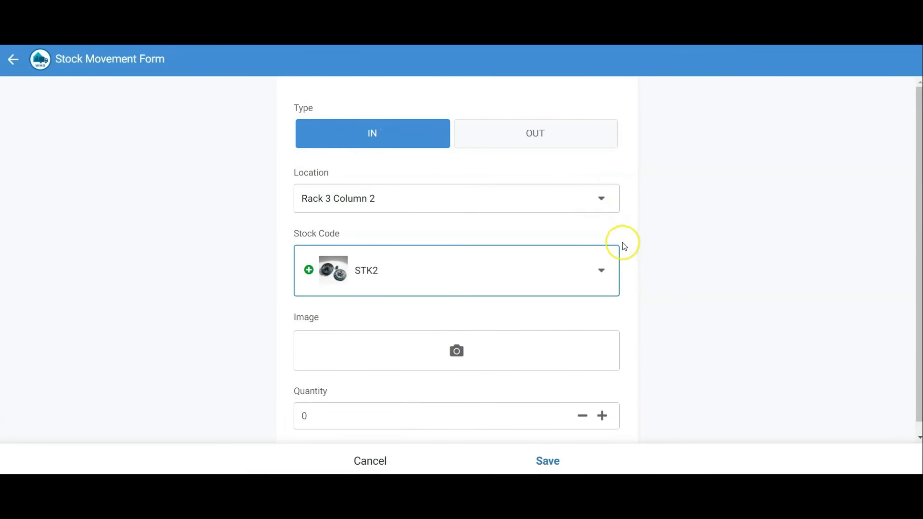
Attach images.jfif to the stock movement, set its quantity to 50, and save it.
{"action": "left_click", "coordinate": [458, 352]}
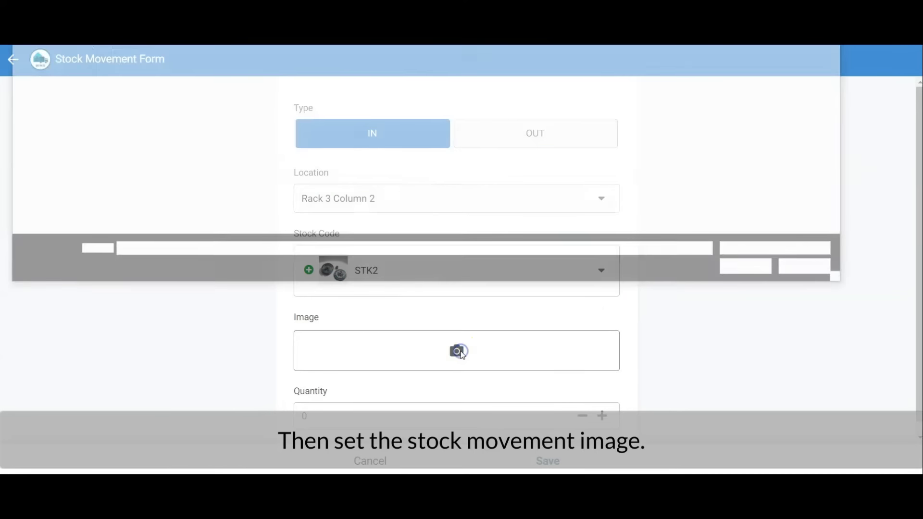
{"action": "double_click", "coordinate": [594, 105]}
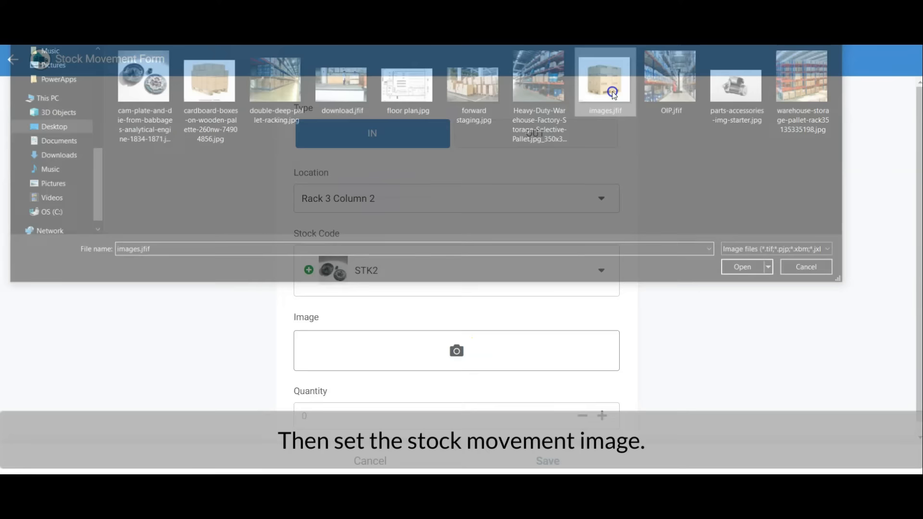
{"action": "scroll", "coordinate": [756, 327], "scroll_direction": "down", "scroll_amount": 3}
{"action": "left_click", "coordinate": [527, 406]}
{"action": "type", "text": "50"}
{"action": "left_click", "coordinate": [550, 460]}
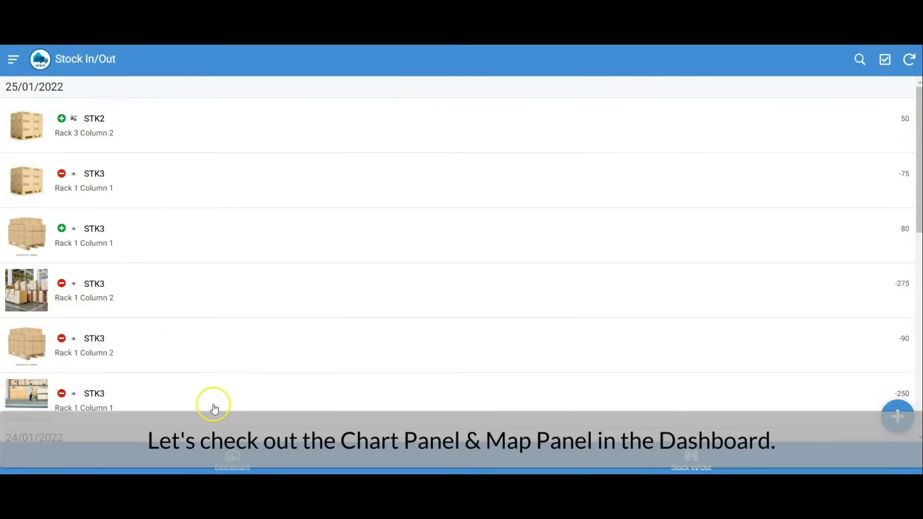
Check the STK2 balance in the dashboard chart and the Rack 3 Column 2 stock details on the full floor plan map.
{"action": "left_click", "coordinate": [241, 462]}
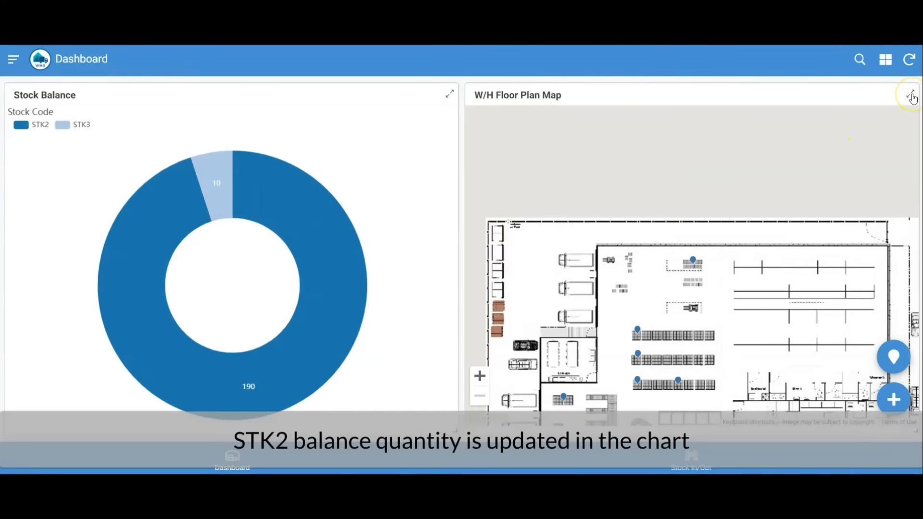
{"action": "mouse_move", "coordinate": [314, 253]}
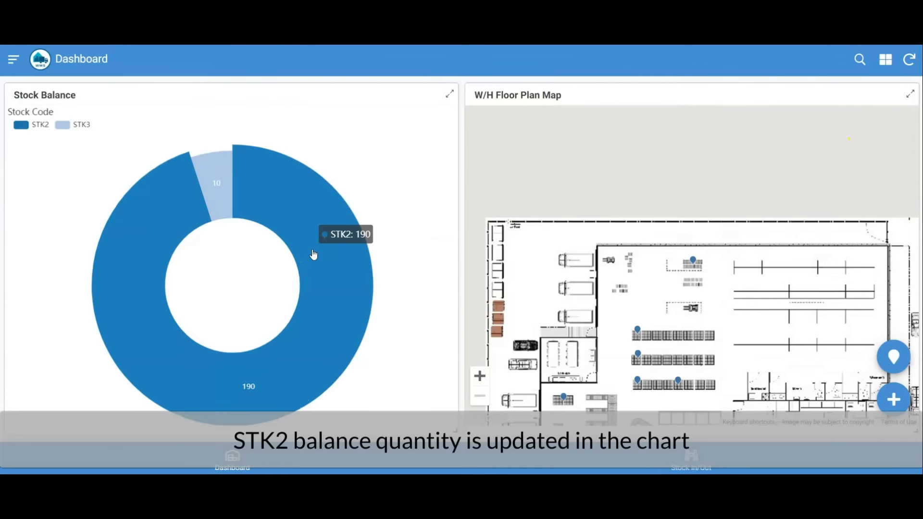
{"action": "left_click", "coordinate": [910, 96]}
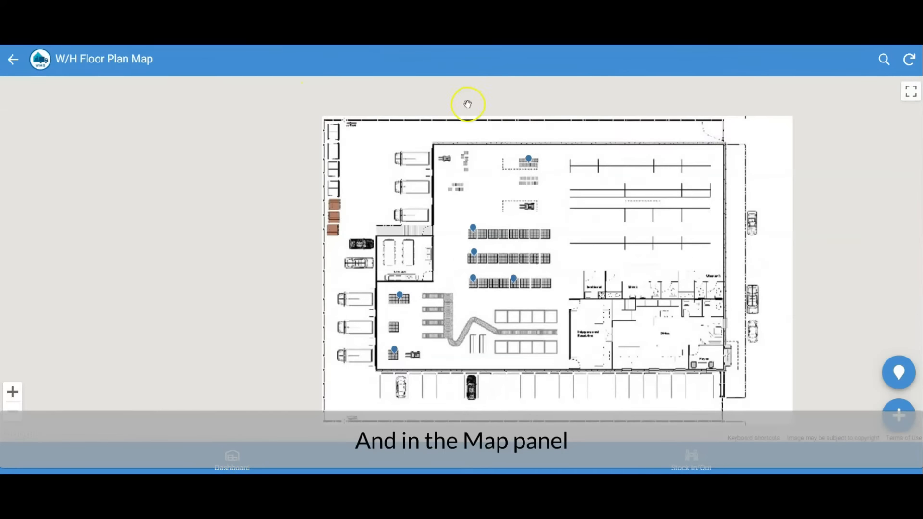
{"action": "left_click", "coordinate": [528, 158]}
{"action": "scroll", "coordinate": [752, 264], "scroll_direction": "down", "scroll_amount": 1}
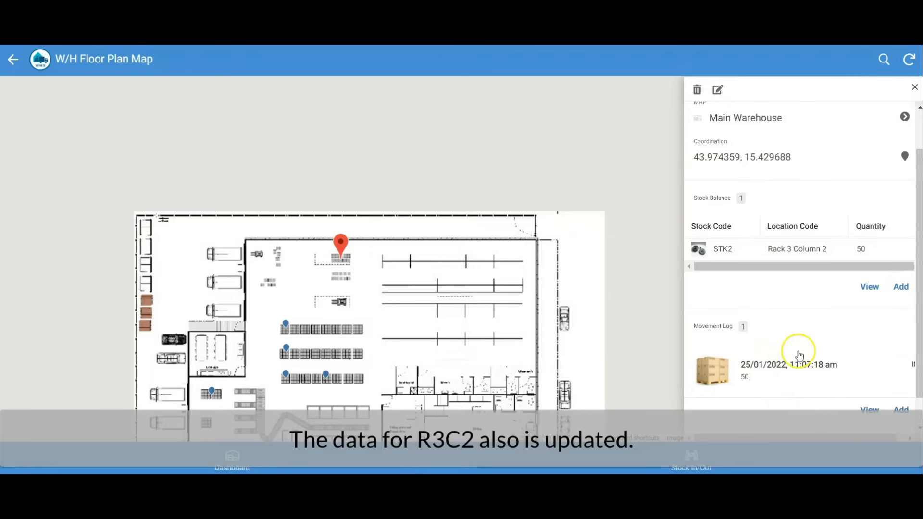
Start a new stock movement of type OUT for stock code STK2 at the Rack 3 Column 2 location.
{"action": "left_click", "coordinate": [708, 448]}
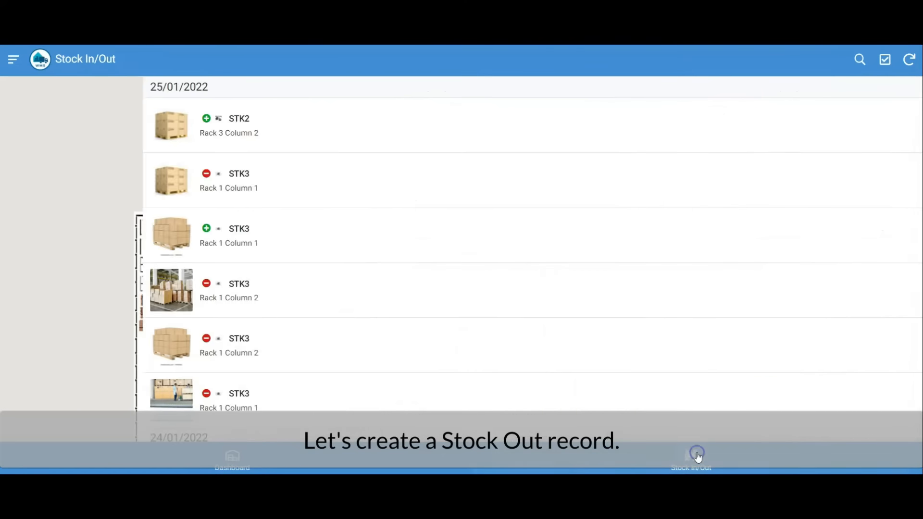
{"action": "left_click", "coordinate": [898, 416]}
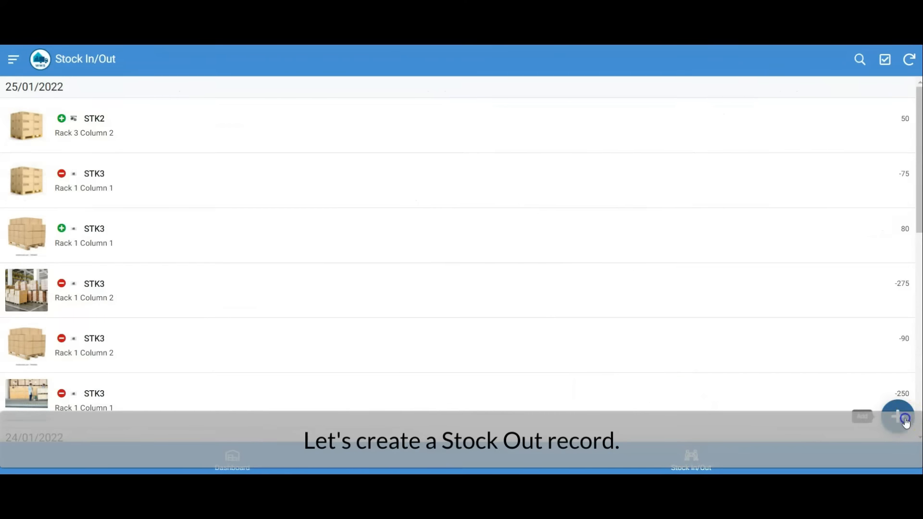
{"action": "left_click", "coordinate": [528, 135]}
{"action": "left_click", "coordinate": [375, 194]}
{"action": "left_click", "coordinate": [341, 325]}
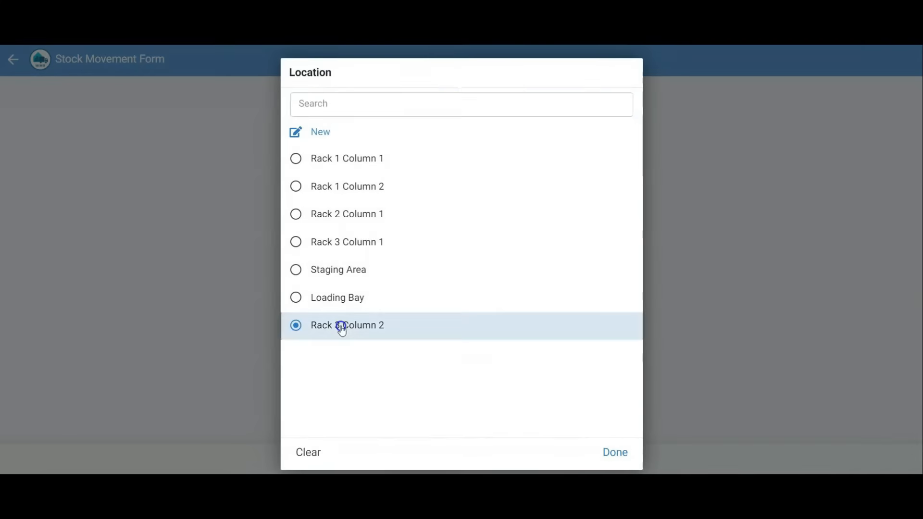
{"action": "left_click", "coordinate": [375, 158]}
Attach cardboard-boxes-on-wooden-palette-260nw-74904856.jpg to the stock movement, set its quantity to 25, and save it.
{"action": "left_click", "coordinate": [488, 336]}
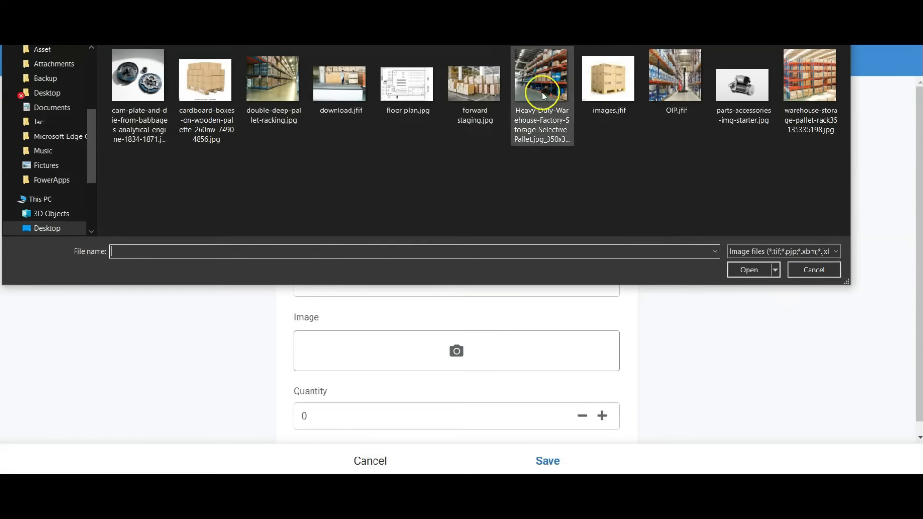
{"action": "double_click", "coordinate": [205, 80]}
{"action": "scroll", "coordinate": [457, 336], "scroll_direction": "down", "scroll_amount": 3}
{"action": "left_click", "coordinate": [304, 405]}
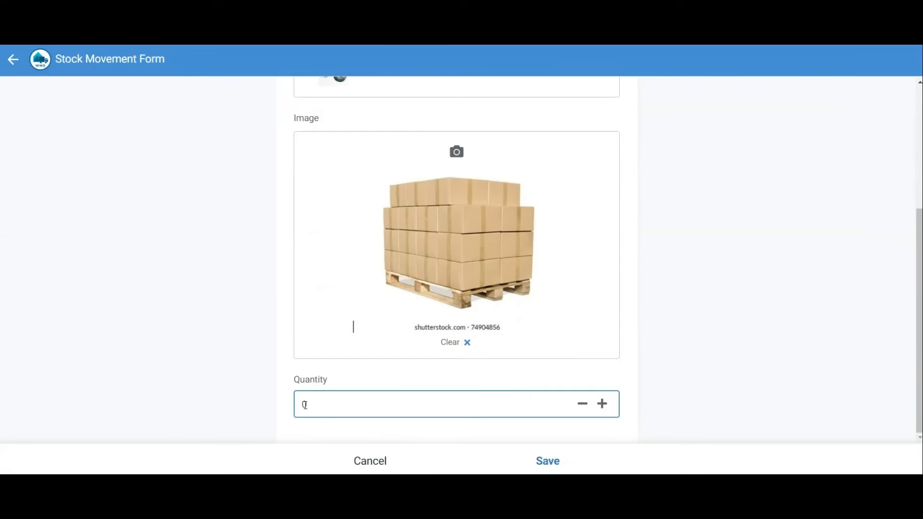
{"action": "type", "text": "25"}
{"action": "left_click", "coordinate": [548, 460]}
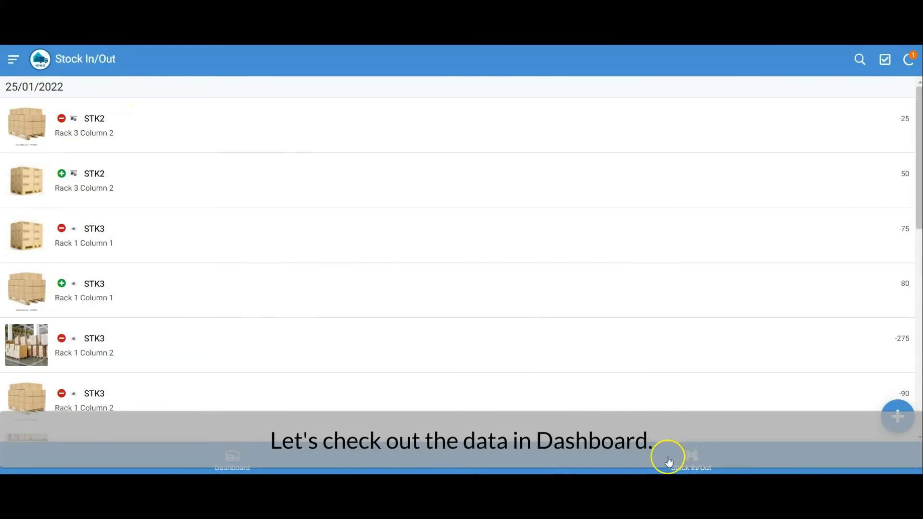
Review the effect of the STK2 stock-out in the dashboard chart and in Rack 3 Column 2's balance and movement log on the map.
{"action": "left_click", "coordinate": [234, 457]}
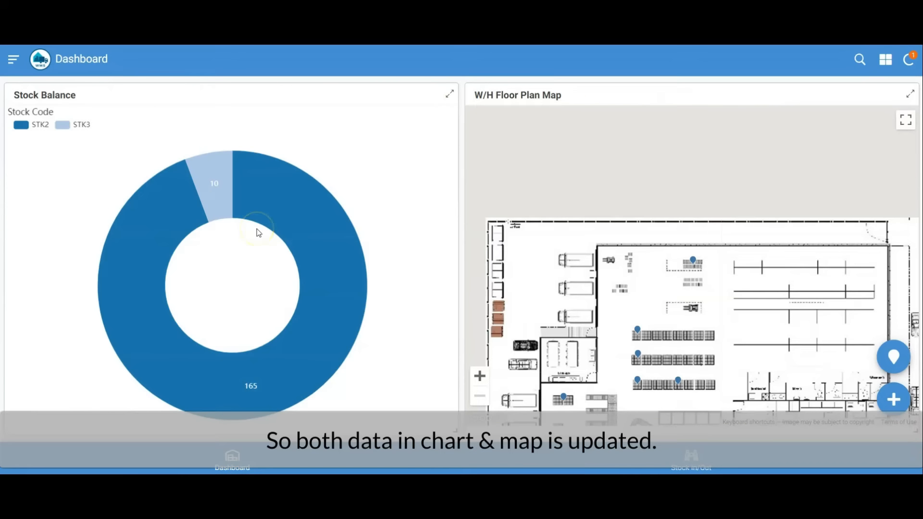
{"action": "mouse_move", "coordinate": [263, 193]}
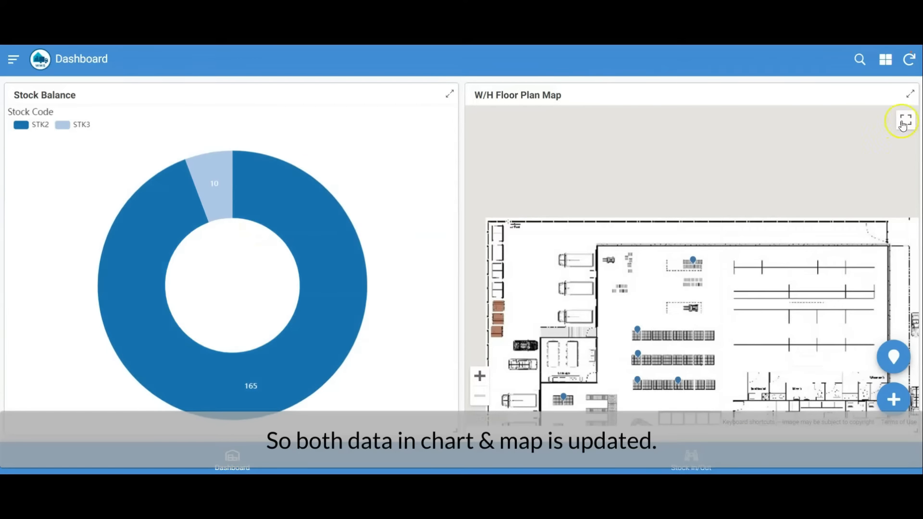
{"action": "left_click", "coordinate": [911, 95]}
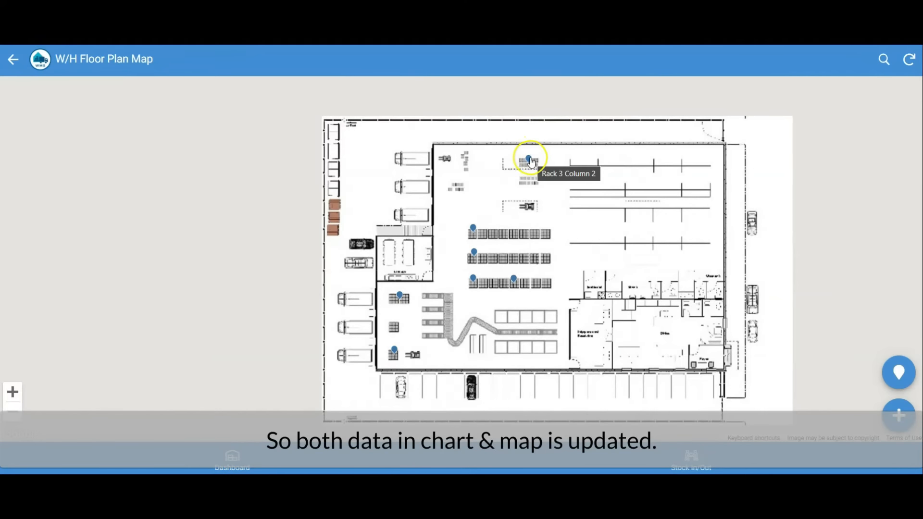
{"action": "left_click", "coordinate": [529, 159]}
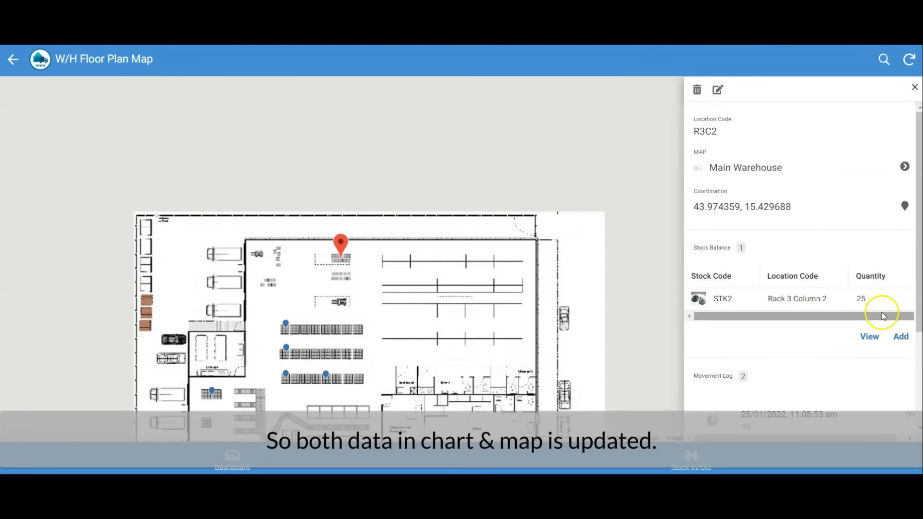
{"action": "scroll", "coordinate": [835, 361], "scroll_direction": "down", "scroll_amount": 2}
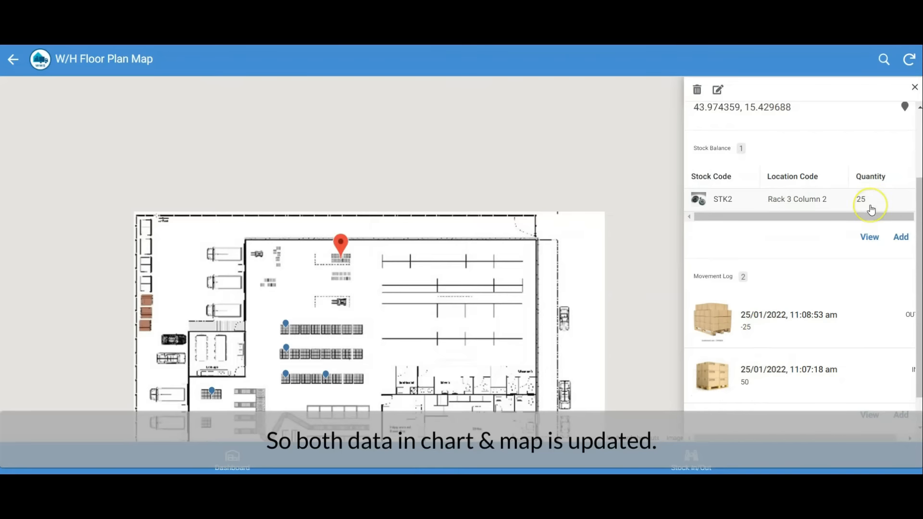
{"action": "left_click", "coordinate": [915, 88]}
Search the floor plan map for stock code stk2 and identify the matching rack location.
{"action": "left_click", "coordinate": [883, 60]}
{"action": "left_click", "coordinate": [771, 68]}
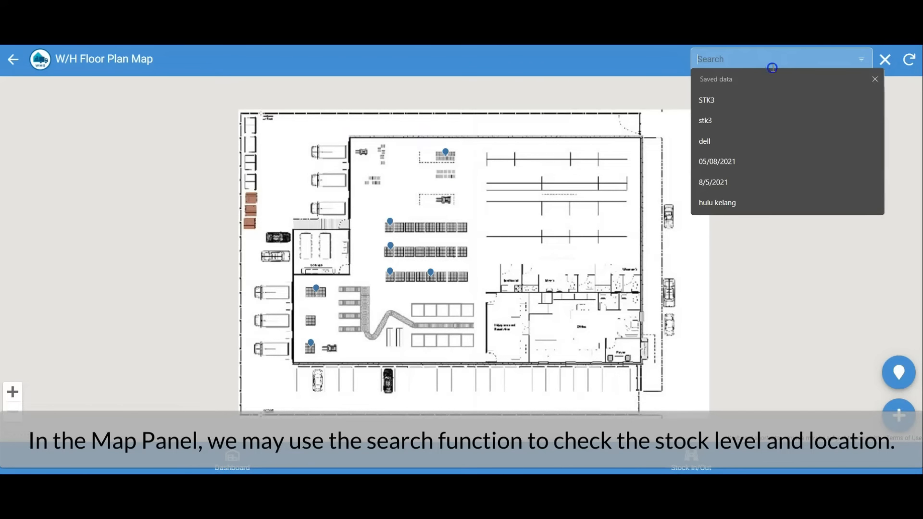
{"action": "type", "text": "stk2"}
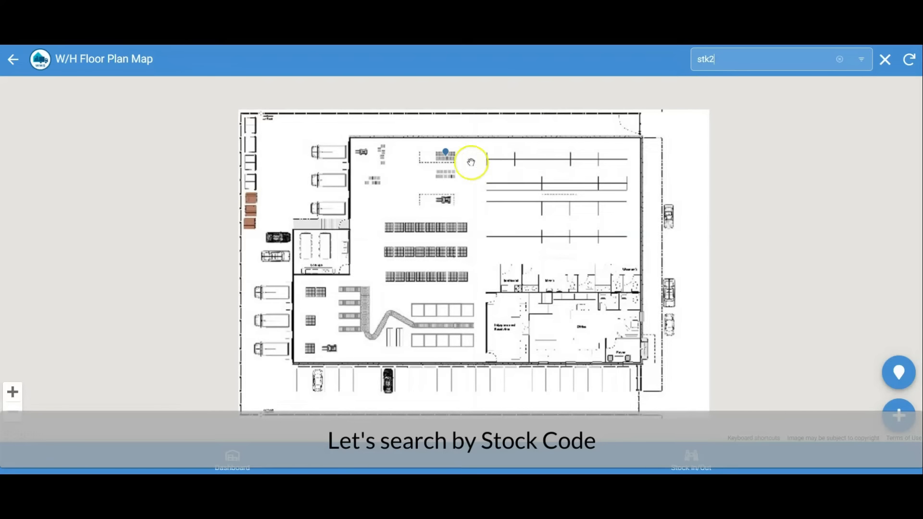
{"action": "mouse_move", "coordinate": [450, 158]}
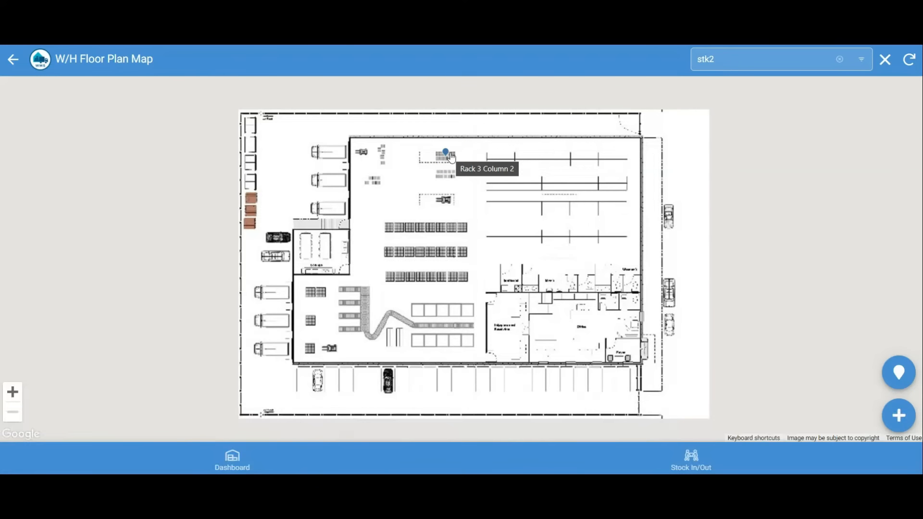
Search the floor plan map for stk3 to locate its racks, and clear the search.
{"action": "left_click", "coordinate": [762, 59]}
{"action": "key", "text": "BackSpace"}
{"action": "type", "text": "3"}
{"action": "left_click", "coordinate": [750, 143]}
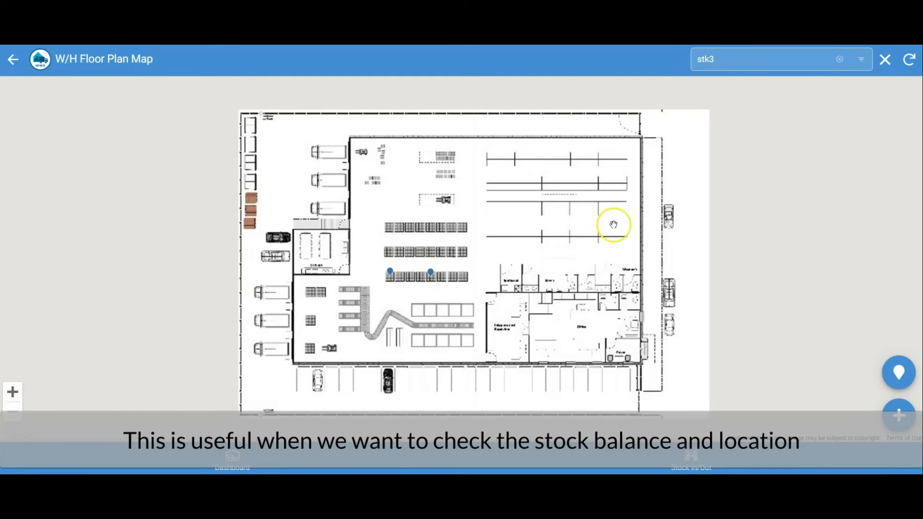
{"action": "left_click", "coordinate": [884, 61]}
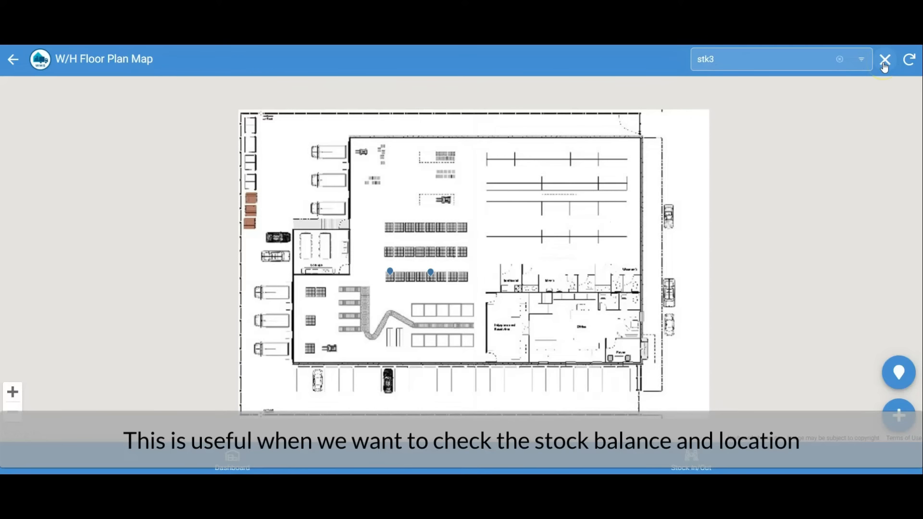
{"action": "left_click", "coordinate": [883, 62]}
Review the STK2 CAM PLATE details in the Stock Master, including its stock location and movement log, and return to the dashboard.
{"action": "left_click", "coordinate": [14, 59]}
{"action": "left_click", "coordinate": [15, 59]}
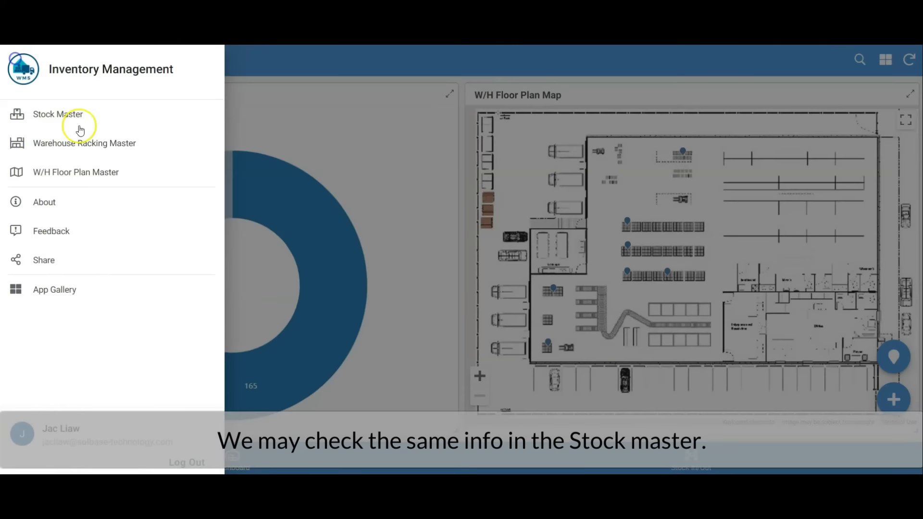
{"action": "left_click", "coordinate": [58, 115]}
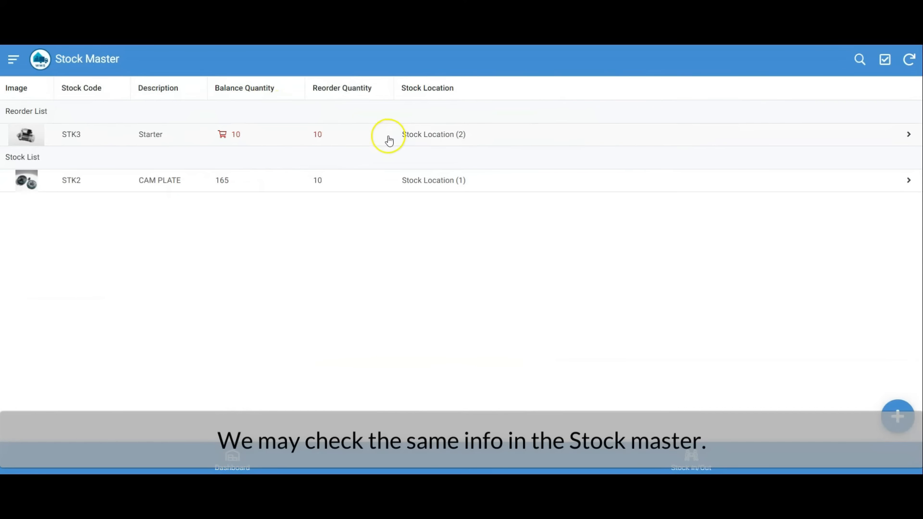
{"action": "left_click", "coordinate": [448, 185]}
{"action": "scroll", "coordinate": [447, 182], "scroll_direction": "down", "scroll_amount": 3}
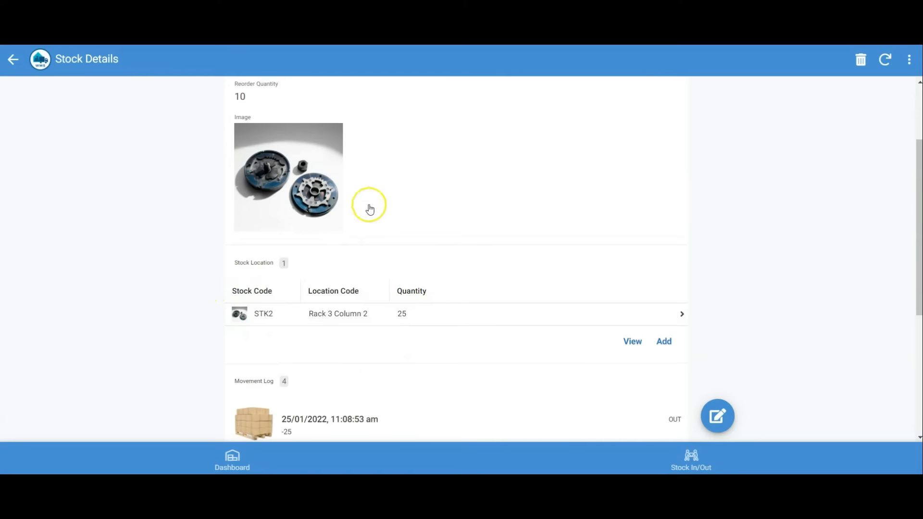
{"action": "left_click", "coordinate": [6, 61]}
{"action": "left_click", "coordinate": [233, 457]}
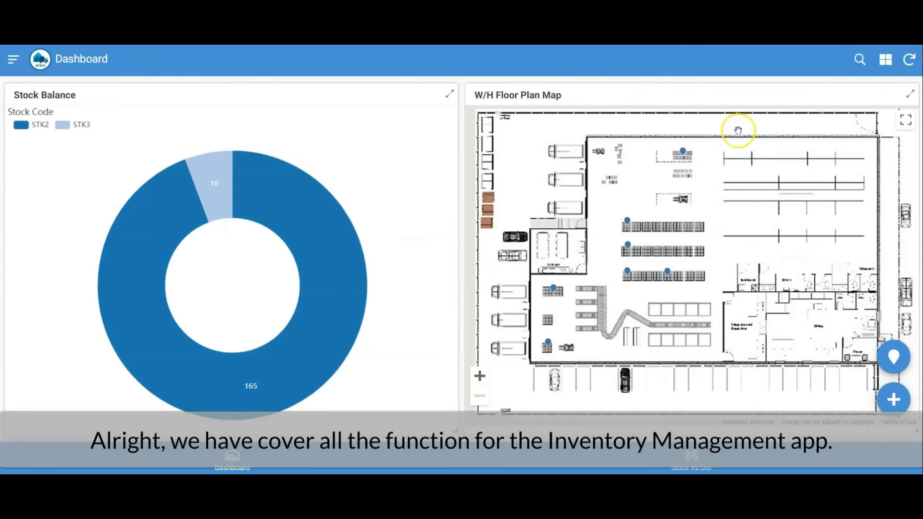
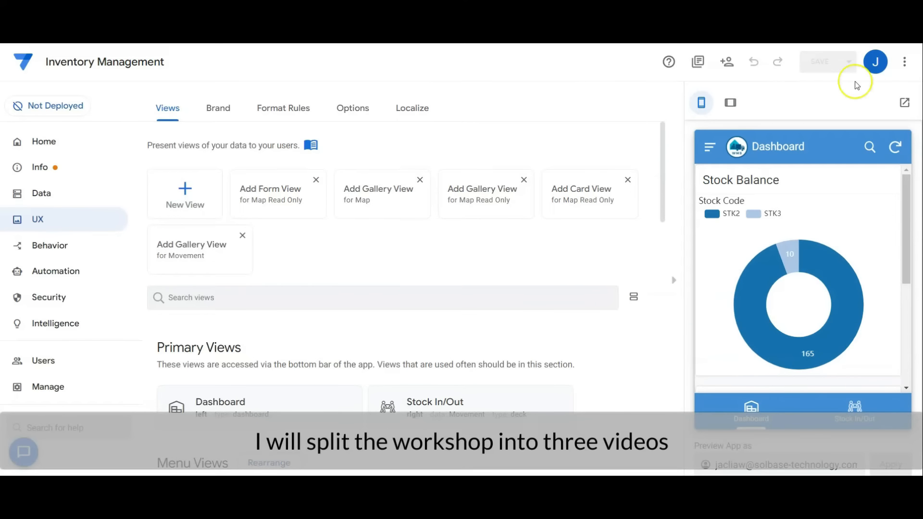
Look through the previewed app's master data menu, Stock In/Out list and Dashboard.
{"action": "left_click", "coordinate": [709, 146]}
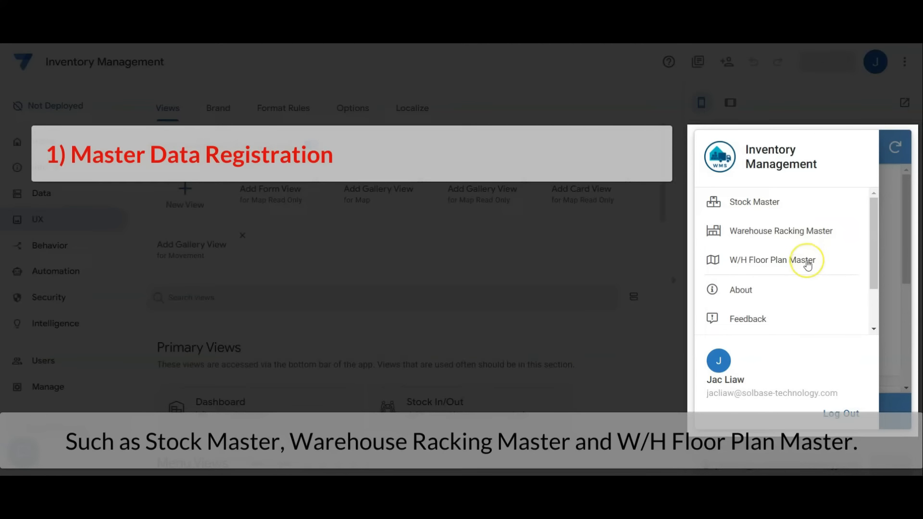
{"action": "left_click", "coordinate": [907, 220]}
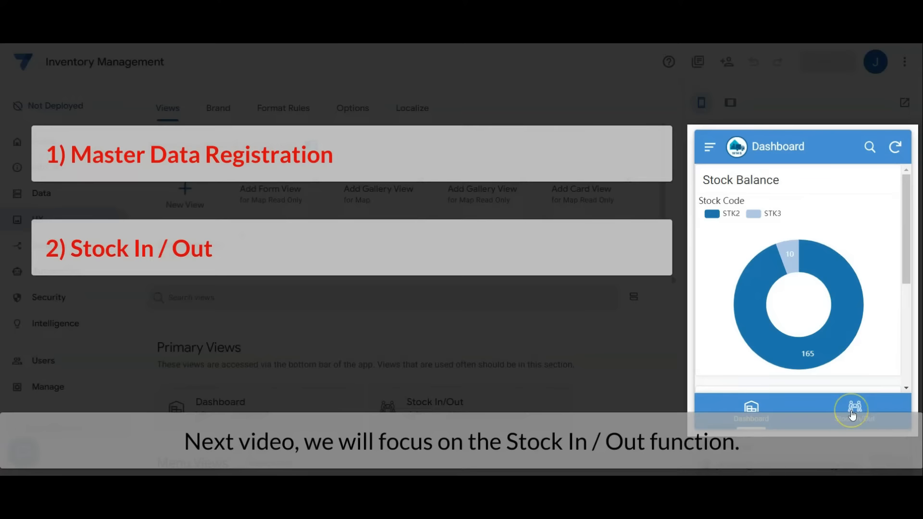
{"action": "left_click", "coordinate": [852, 414]}
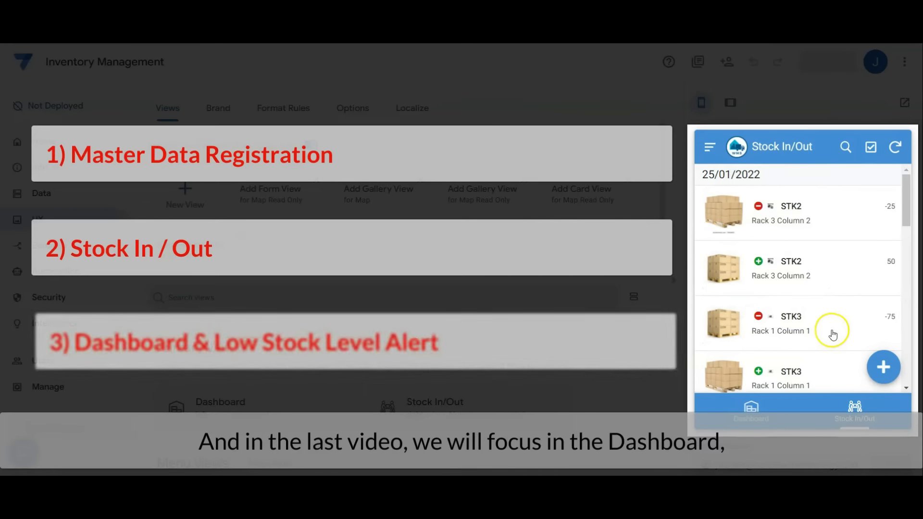
{"action": "left_click", "coordinate": [735, 423]}
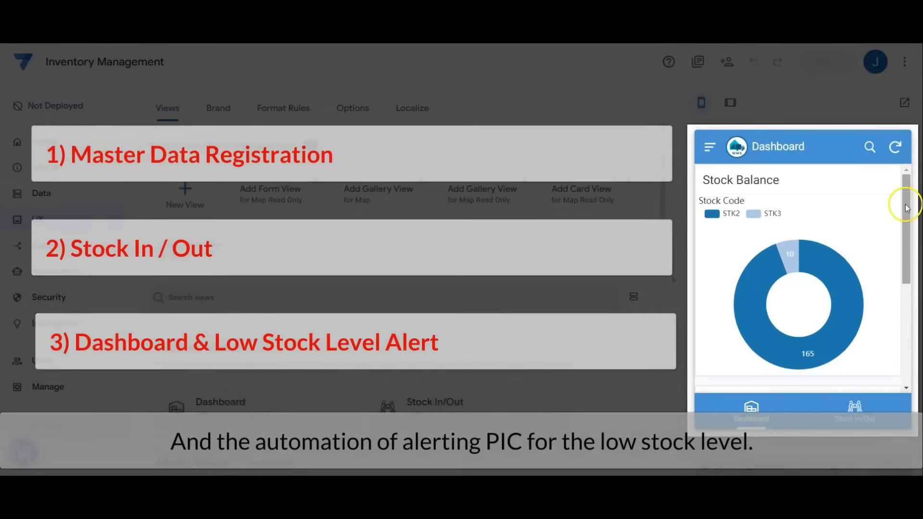
{"action": "mouse_move", "coordinate": [907, 202]}
{"action": "left_mouse_down"}
{"action": "mouse_move", "coordinate": [907, 303]}
{"action": "mouse_move", "coordinate": [908, 187]}
{"action": "left_mouse_up"}
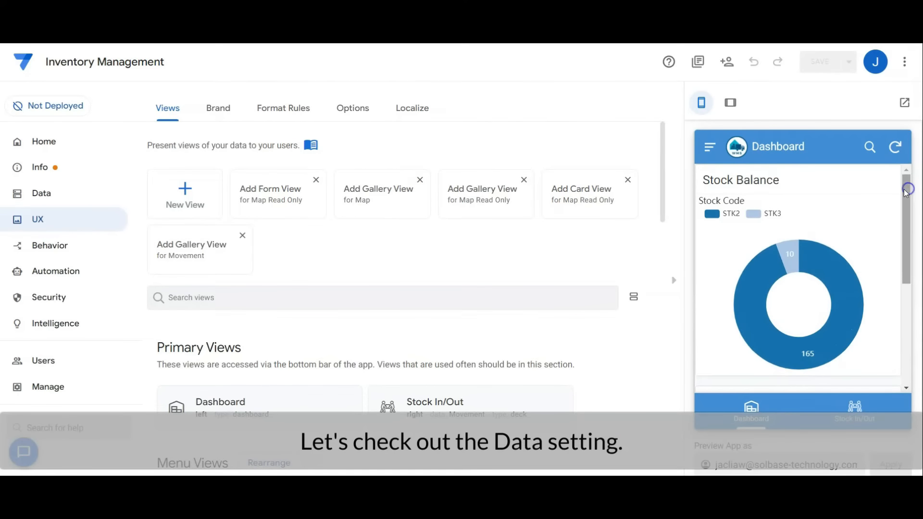
Review the app's data tables in the editor and open the W/H Floor Plan Master in the app preview.
{"action": "left_click", "coordinate": [82, 191]}
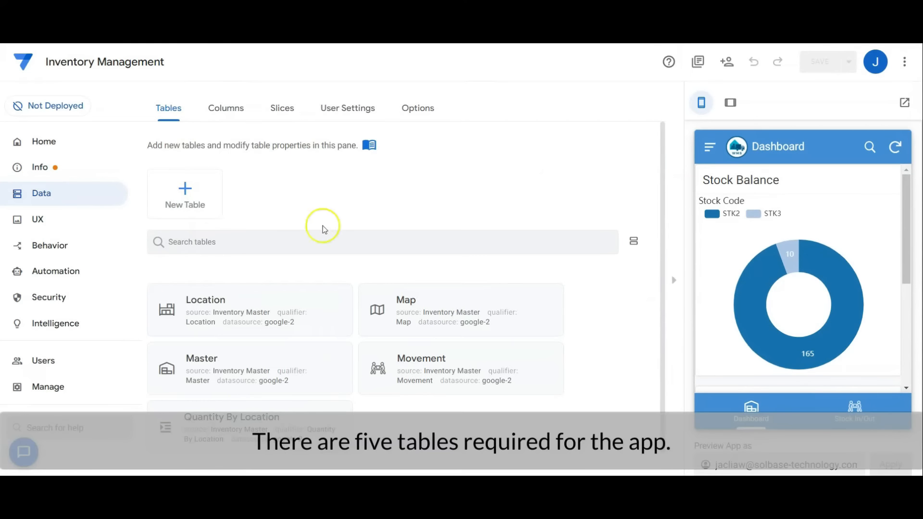
{"action": "left_click", "coordinate": [400, 231]}
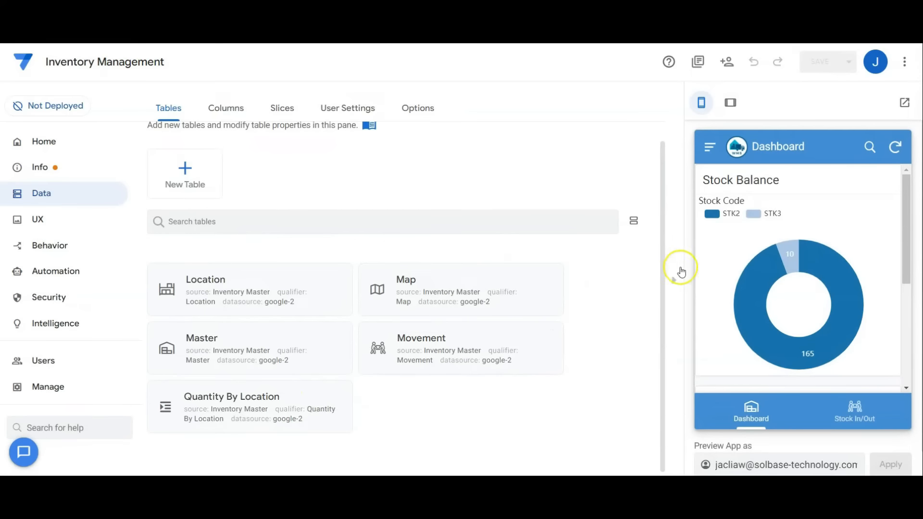
{"action": "left_click", "coordinate": [709, 145]}
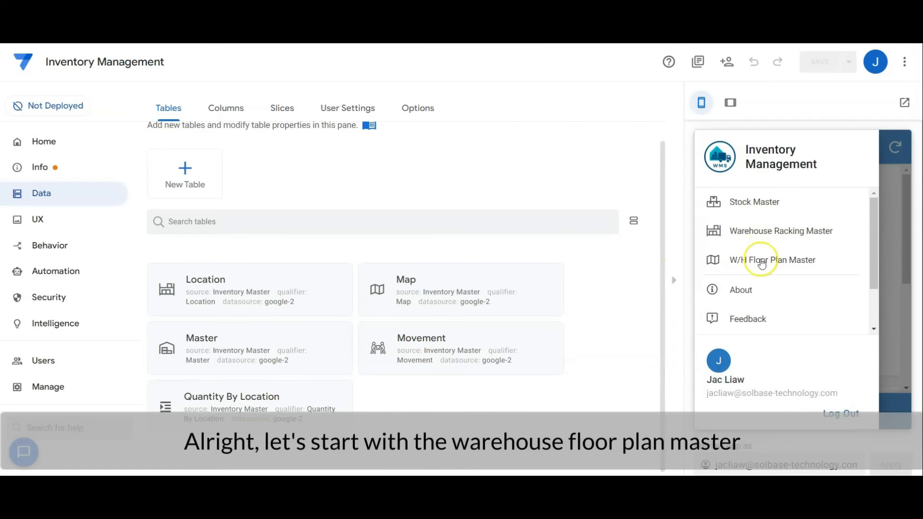
{"action": "left_click", "coordinate": [816, 264]}
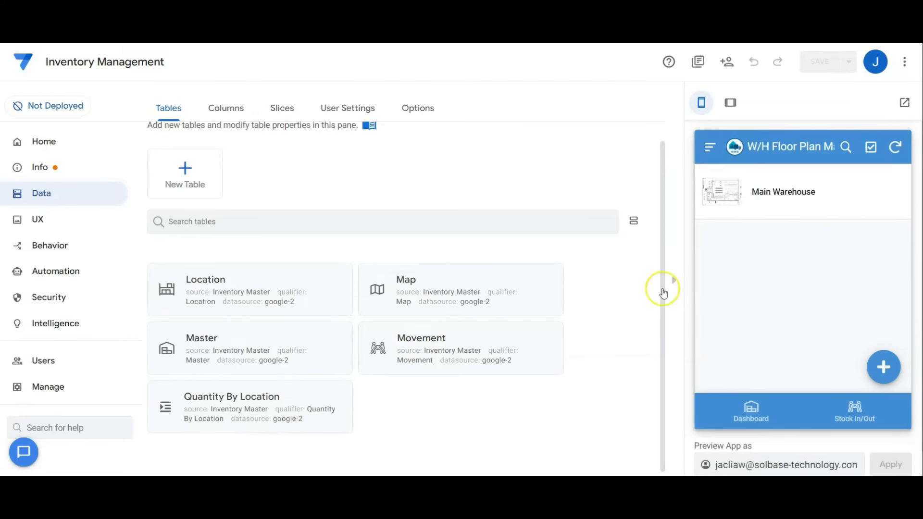
Examine the W/H Floor Plan Master view's data source, view type, position, view options and icon, and collapse its settings.
{"action": "left_click", "coordinate": [38, 219]}
{"action": "scroll", "coordinate": [334, 270], "scroll_direction": "down", "scroll_amount": 5}
{"action": "left_click", "coordinate": [427, 268]}
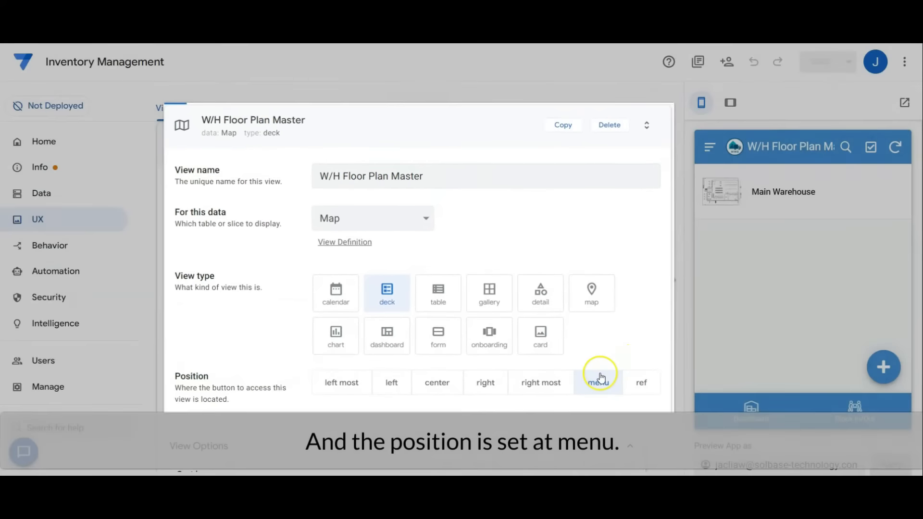
{"action": "scroll", "coordinate": [581, 380], "scroll_direction": "down", "scroll_amount": 5}
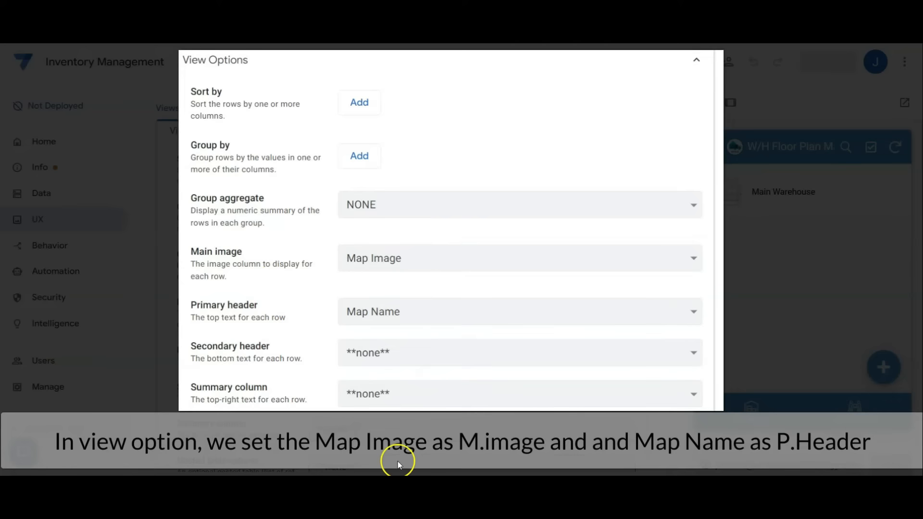
{"action": "scroll", "coordinate": [489, 380], "scroll_direction": "down", "scroll_amount": 10}
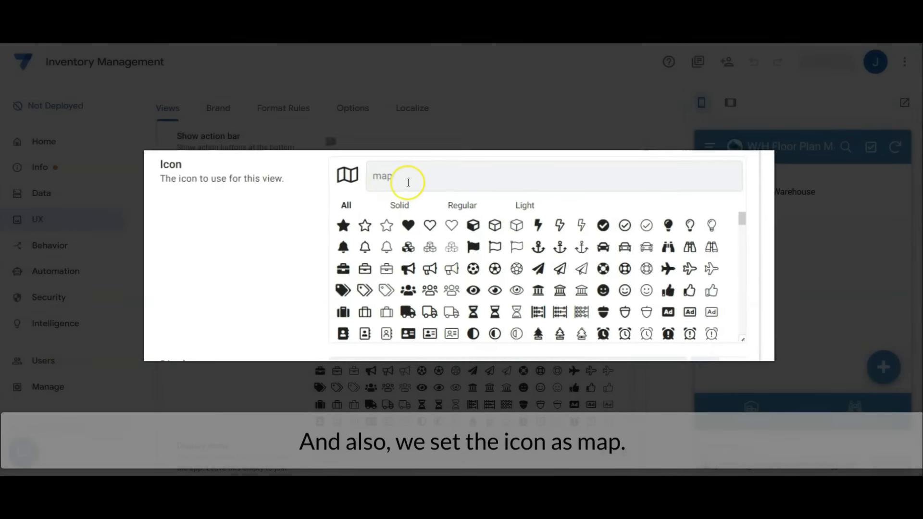
{"action": "scroll", "coordinate": [374, 306], "scroll_direction": "up", "scroll_amount": 10}
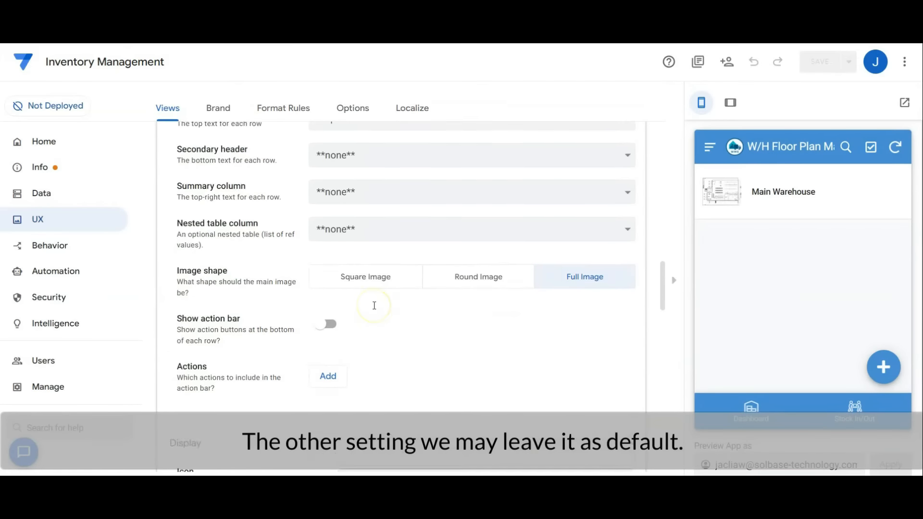
{"action": "scroll", "coordinate": [377, 308], "scroll_direction": "up", "scroll_amount": 3}
{"action": "left_click", "coordinate": [393, 196]}
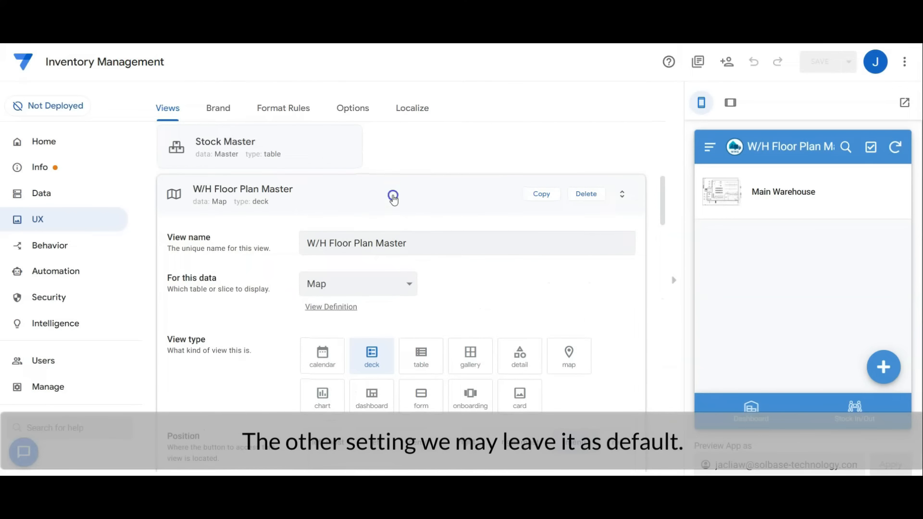
Open the Main Warehouse details in the preview, examine the column order in the Map_Detail view settings, and close both.
{"action": "left_click", "coordinate": [783, 192]}
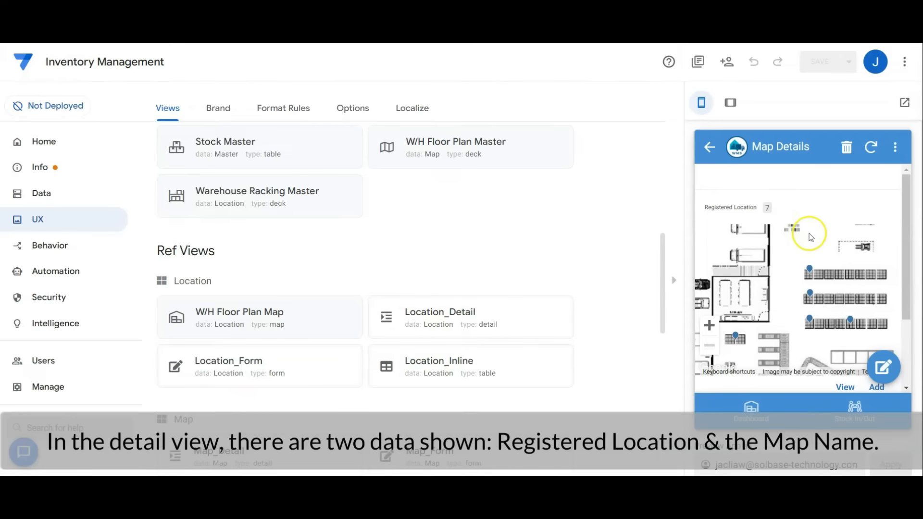
{"action": "left_click_drag", "start_coordinate": [906, 255], "coordinate": [906, 278]}
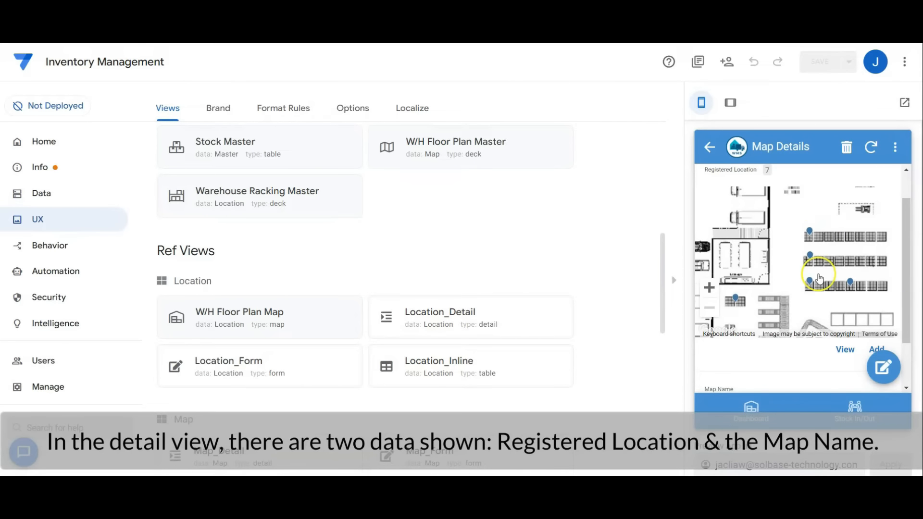
{"action": "scroll", "coordinate": [819, 278], "scroll_direction": "down", "scroll_amount": 2}
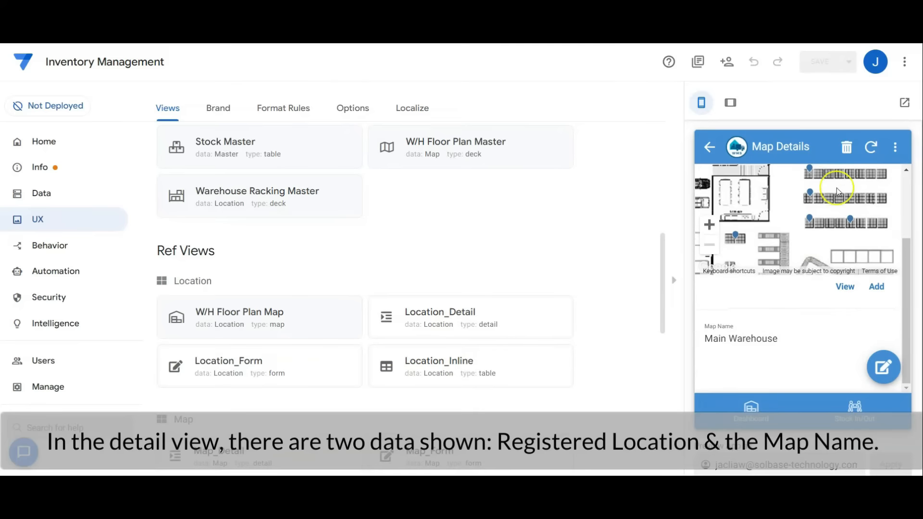
{"action": "scroll", "coordinate": [451, 206], "scroll_direction": "down", "scroll_amount": 3}
{"action": "left_click", "coordinate": [309, 292]}
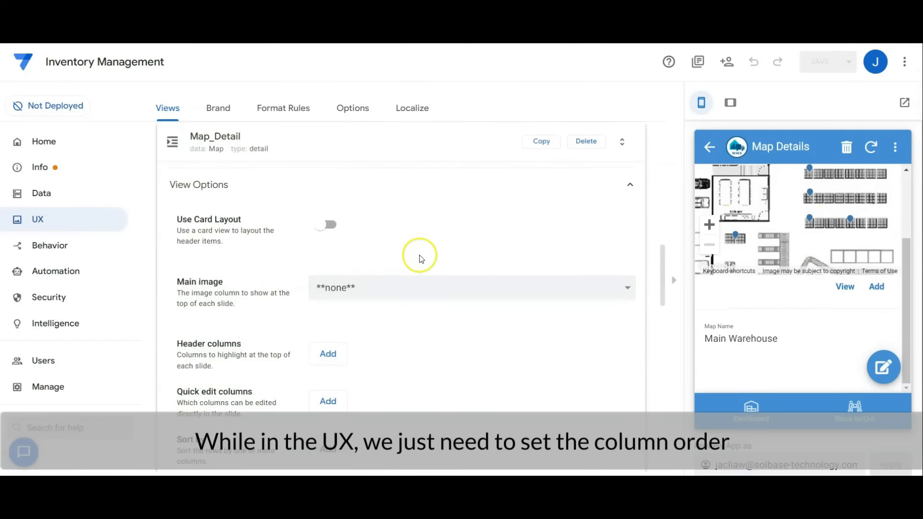
{"action": "scroll", "coordinate": [461, 212], "scroll_direction": "down", "scroll_amount": 5}
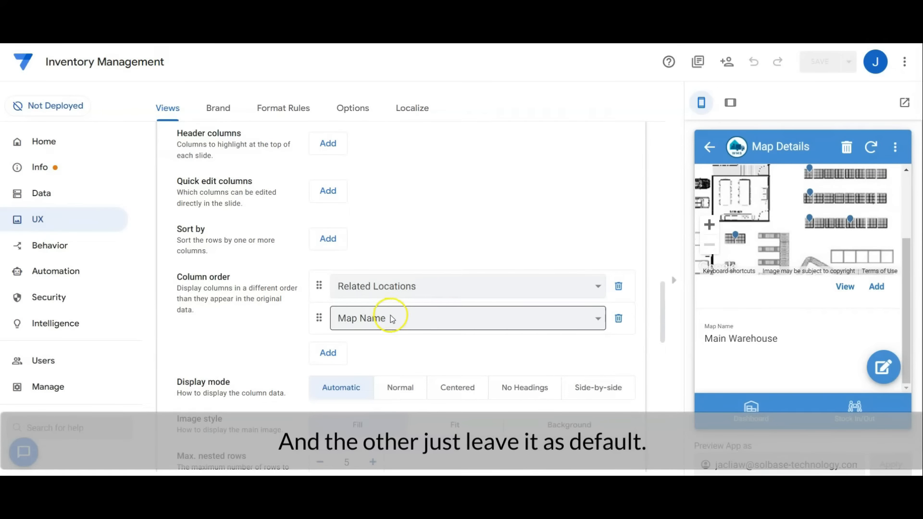
{"action": "left_click", "coordinate": [710, 147]}
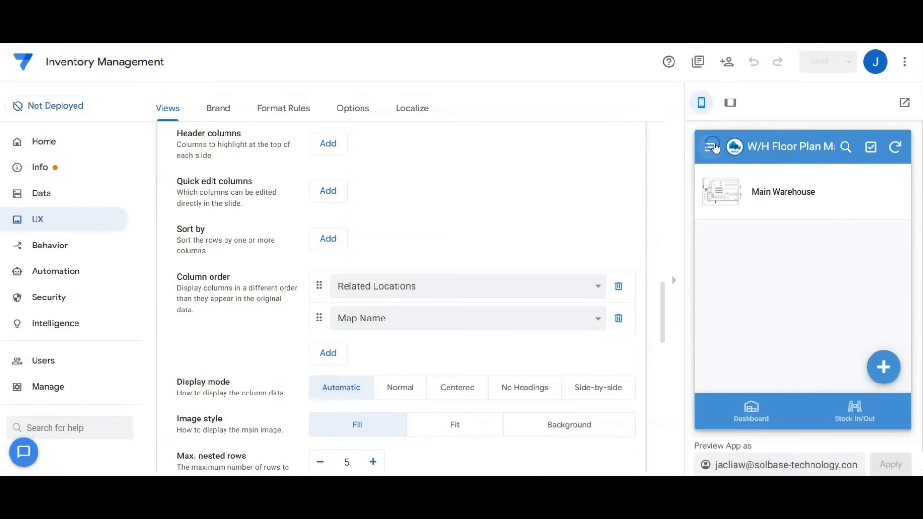
{"action": "scroll", "coordinate": [560, 202], "scroll_direction": "up", "scroll_amount": 5}
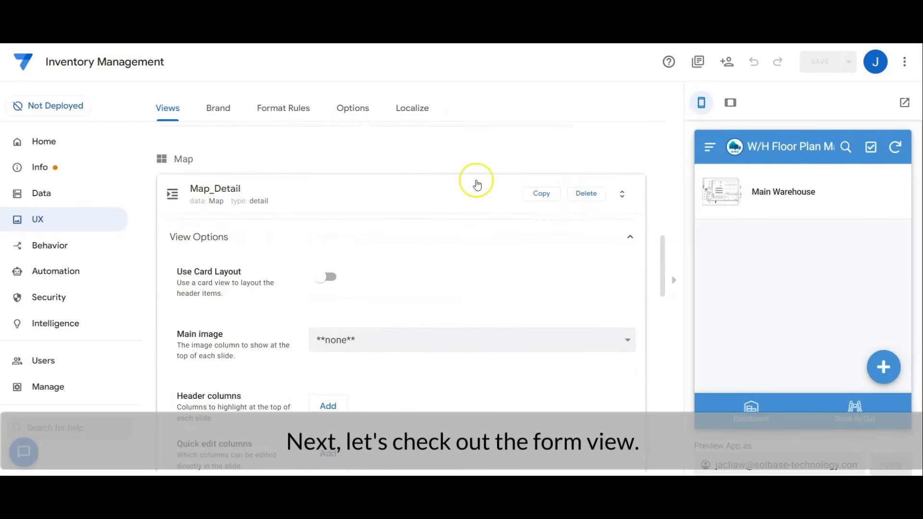
{"action": "left_click", "coordinate": [476, 184]}
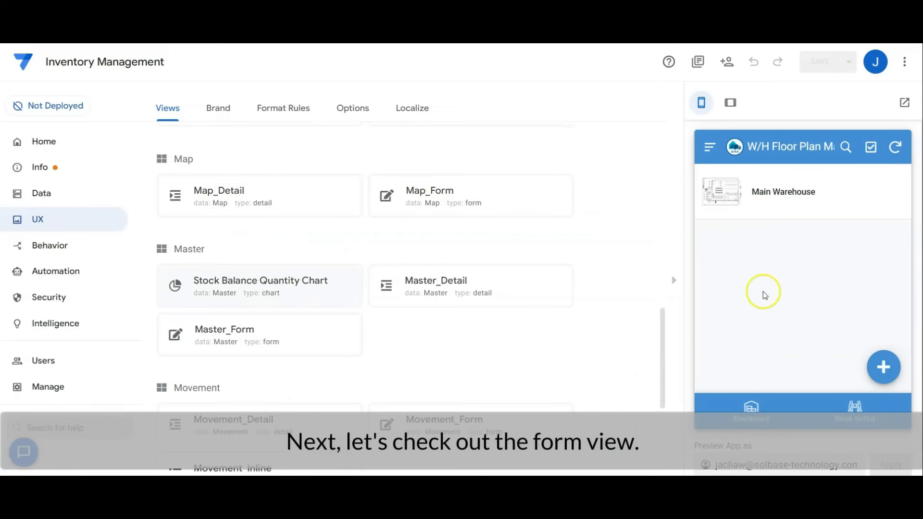
Open a new Map Form in the preview and examine the view options of the Map_Form view.
{"action": "left_click", "coordinate": [884, 367]}
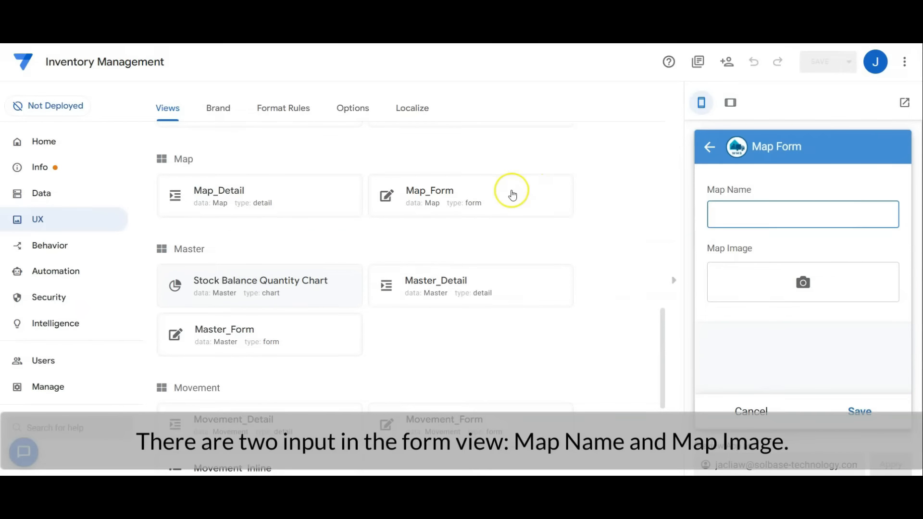
{"action": "left_click", "coordinate": [512, 192]}
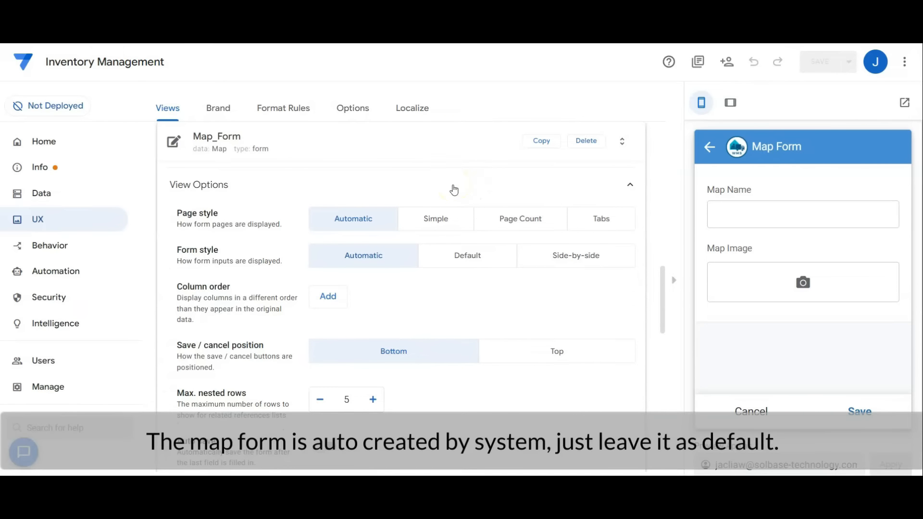
{"action": "left_click", "coordinate": [590, 206]}
{"action": "scroll", "coordinate": [590, 206], "scroll_direction": "down", "scroll_amount": 3}
{"action": "scroll", "coordinate": [590, 206], "scroll_direction": "up", "scroll_amount": 3}
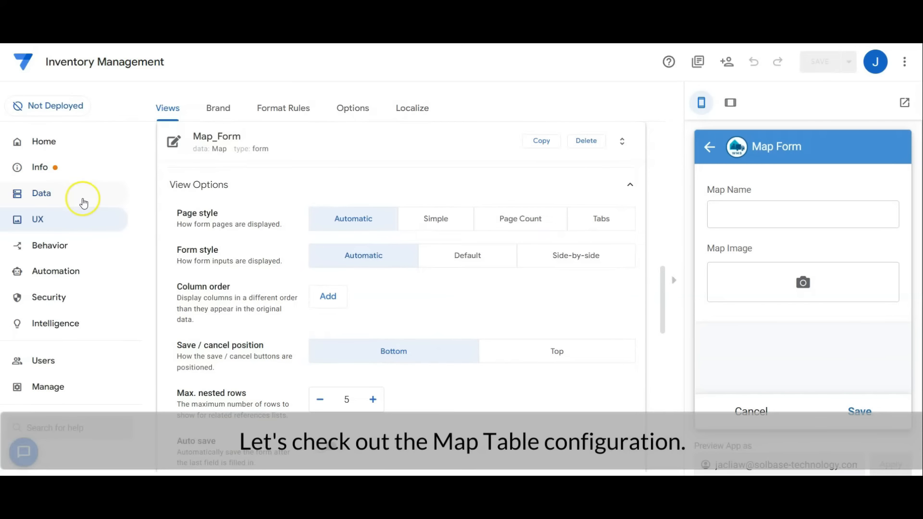
Examine the Map table's column configuration, covering Record ID, Map Name, Map Image and Related Locations.
{"action": "left_click", "coordinate": [83, 201]}
{"action": "left_click", "coordinate": [227, 113]}
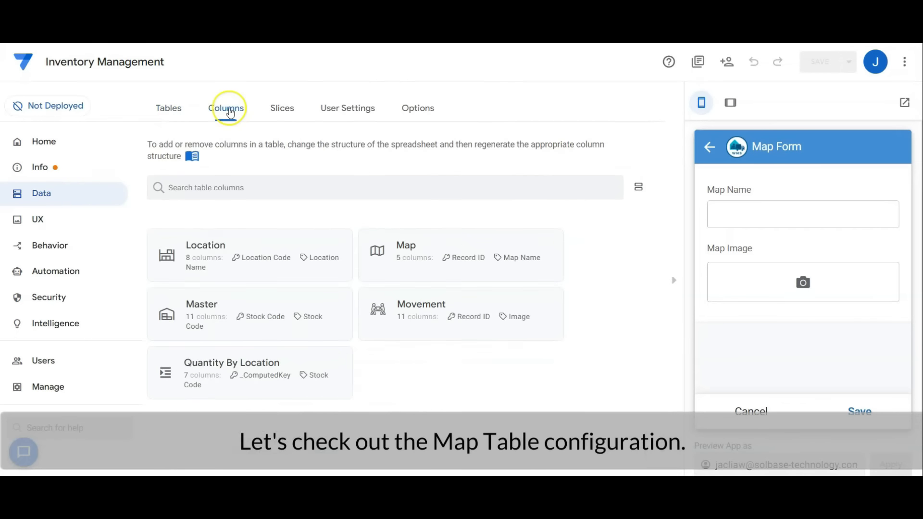
{"action": "left_click", "coordinate": [457, 247]}
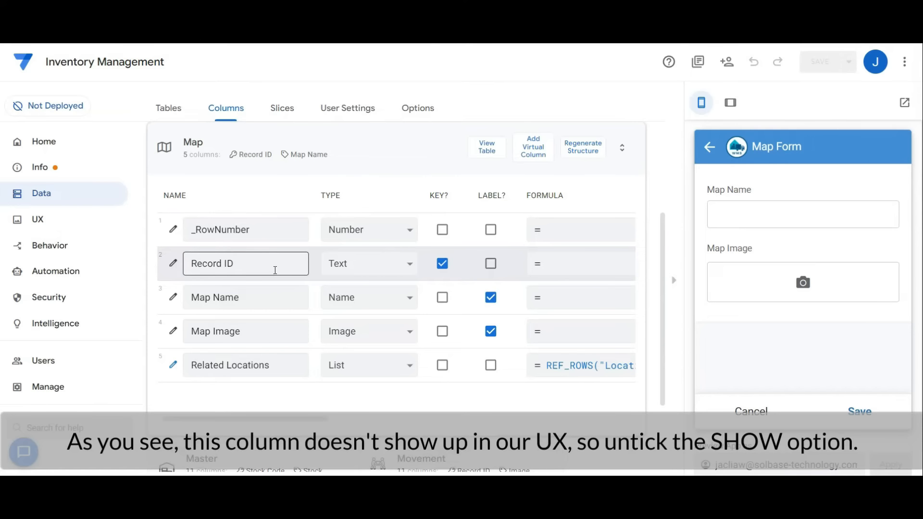
{"action": "left_click", "coordinate": [267, 299]}
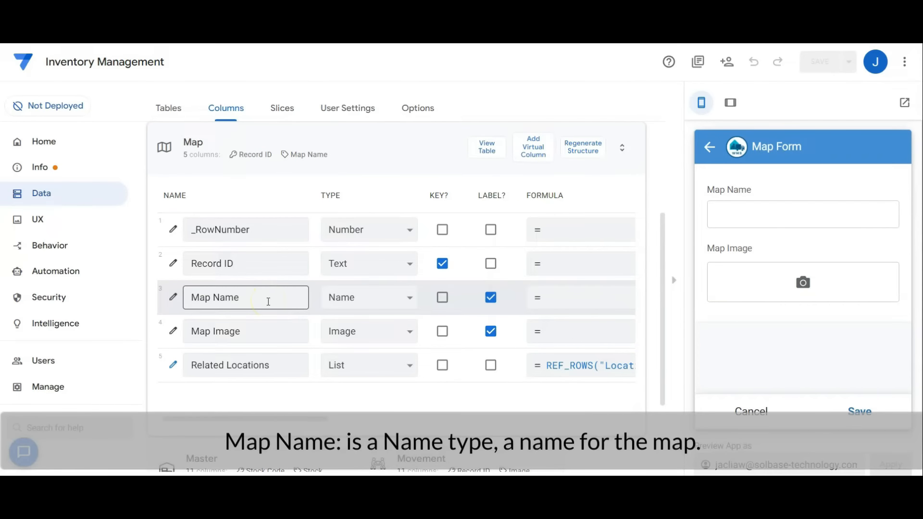
{"action": "left_click", "coordinate": [263, 332]}
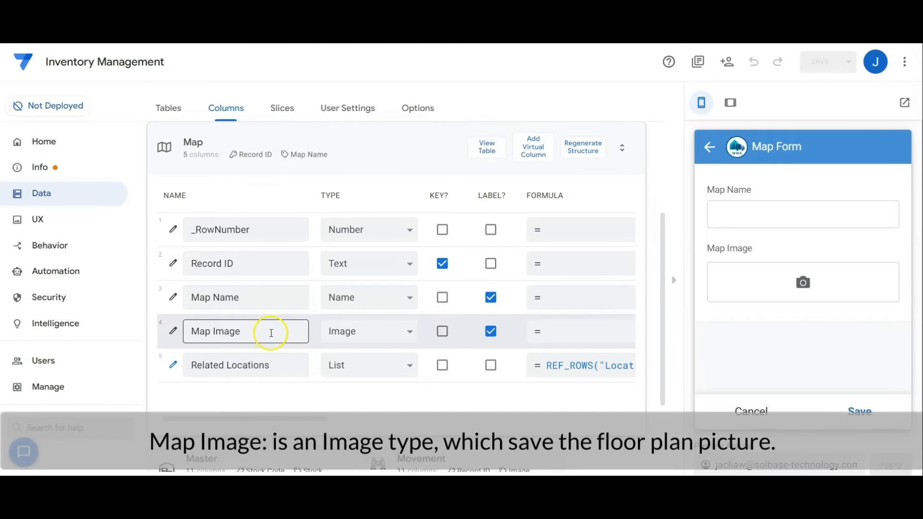
{"action": "left_click", "coordinate": [272, 370]}
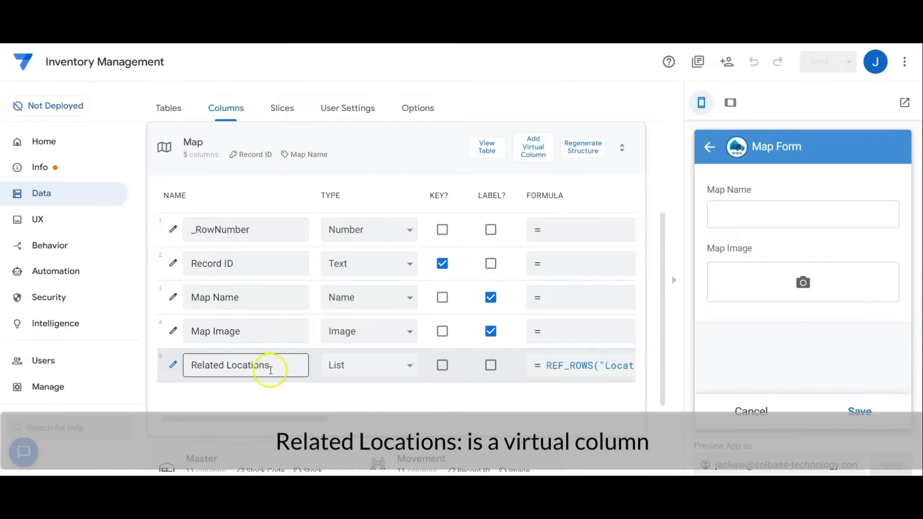
Inspect the Related Locations virtual column's app formula, type and referenced table, and close the Map table's column settings.
{"action": "left_click", "coordinate": [174, 366]}
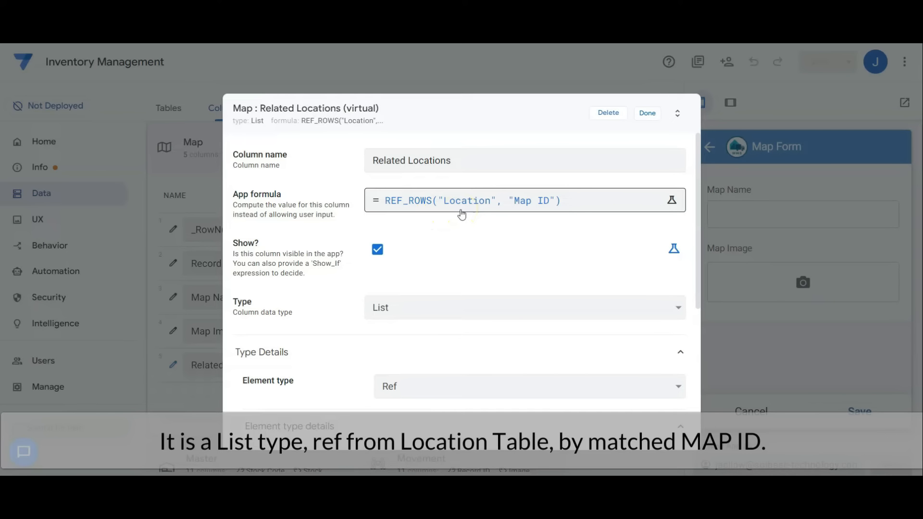
{"action": "scroll", "coordinate": [552, 381], "scroll_direction": "down", "scroll_amount": 3}
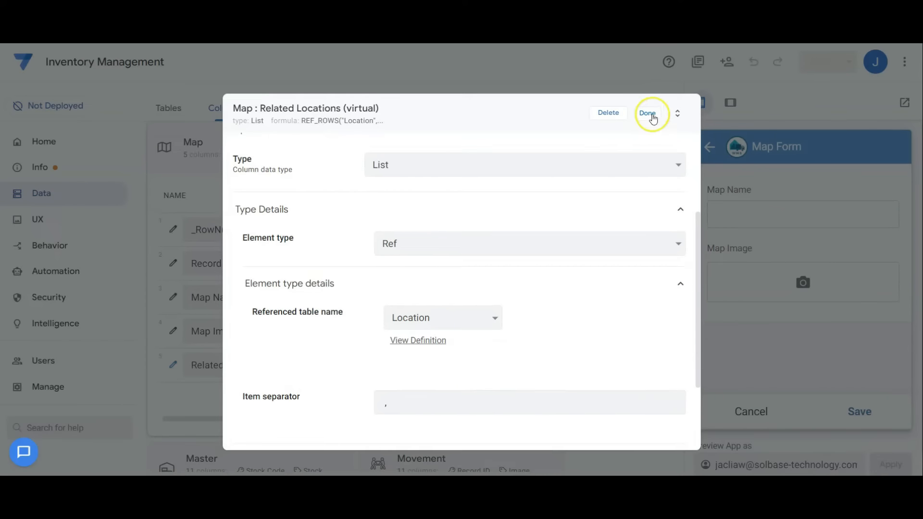
{"action": "left_click", "coordinate": [647, 113]}
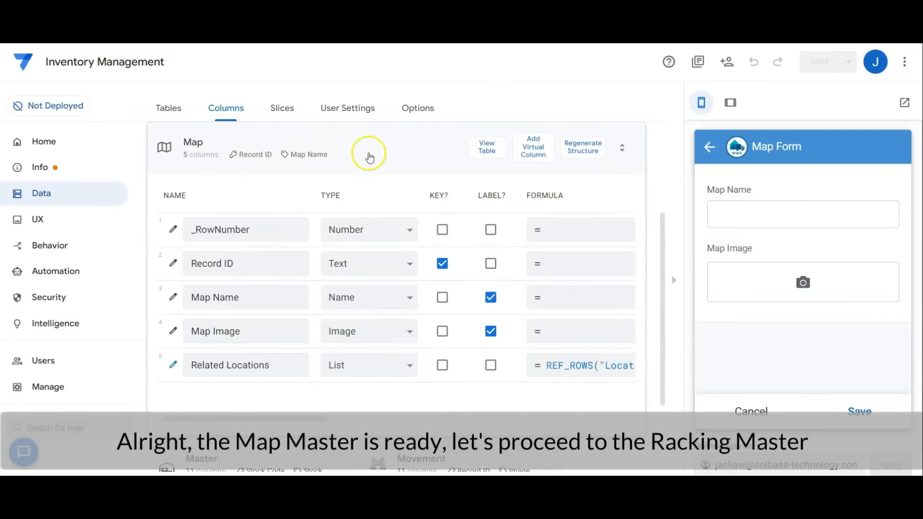
{"action": "left_click", "coordinate": [368, 153]}
Bring up the app's view list and show the Warehouse Racking Master view in the preview.
{"action": "left_click", "coordinate": [85, 226]}
{"action": "scroll", "coordinate": [439, 288], "scroll_direction": "down", "scroll_amount": 5}
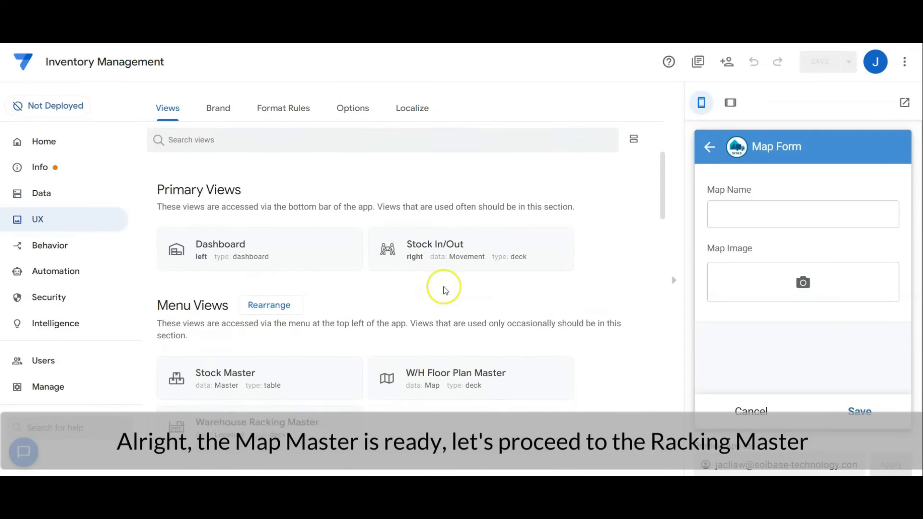
{"action": "left_click", "coordinate": [711, 149]}
{"action": "left_click", "coordinate": [710, 149]}
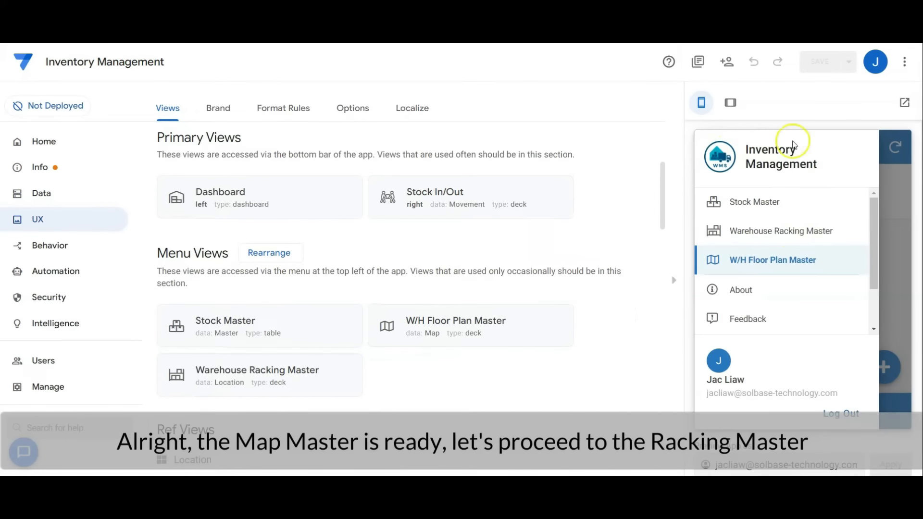
{"action": "left_click", "coordinate": [793, 232]}
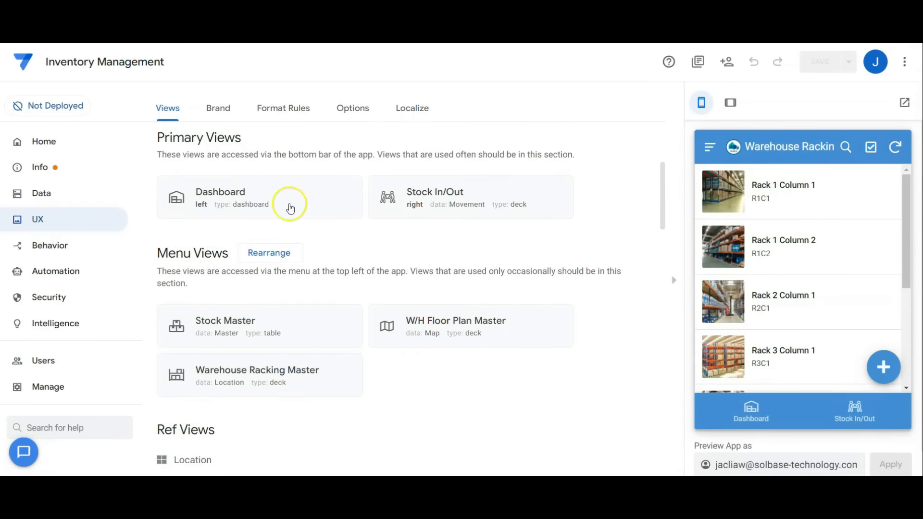
Examine the Warehouse Racking Master view settings, covering its data, view type, position, view options and display icon.
{"action": "left_click", "coordinate": [306, 384]}
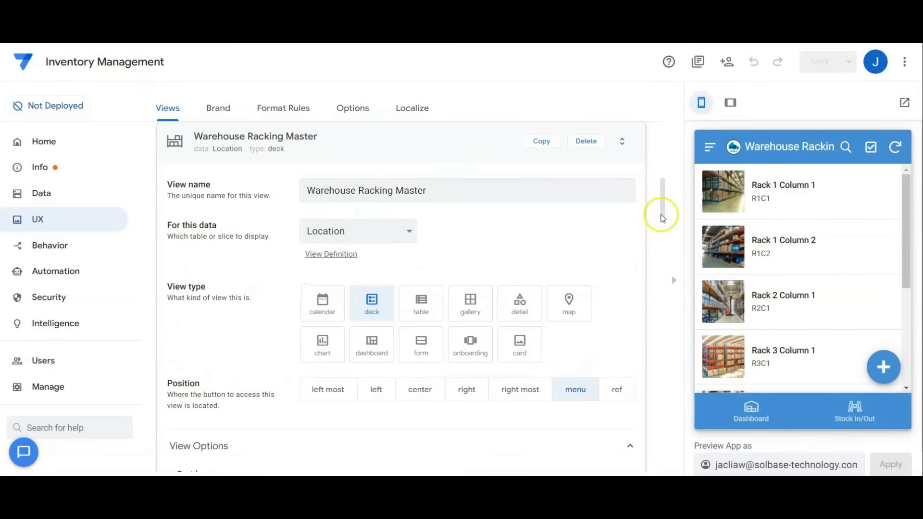
{"action": "left_click_drag", "start_coordinate": [662, 215], "coordinate": [651, 255]}
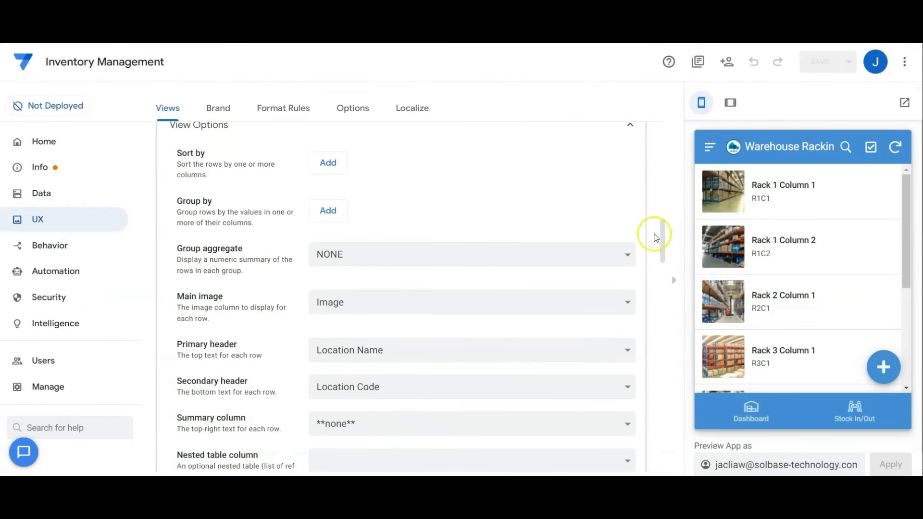
{"action": "scroll", "coordinate": [656, 238], "scroll_direction": "down", "scroll_amount": 8}
{"action": "left_click", "coordinate": [549, 297]}
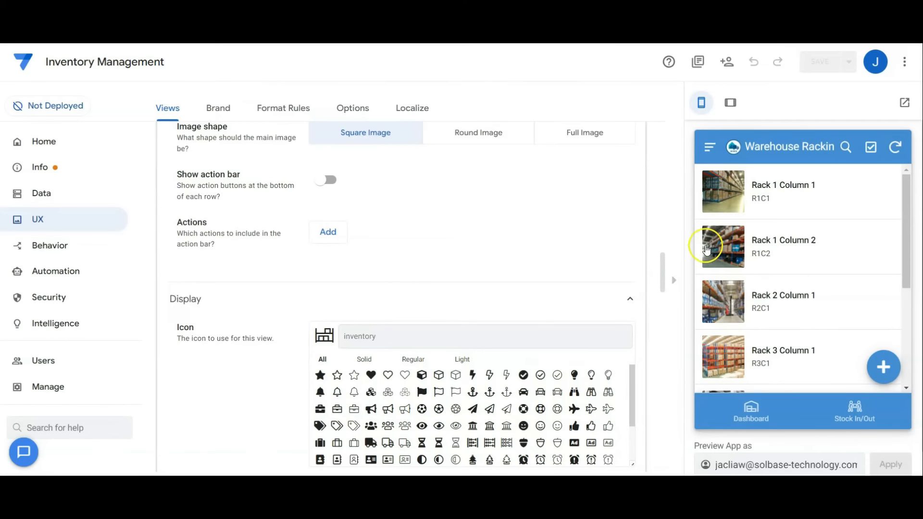
Open the Rack 1 Column 1 details in the preview, examine the column order in the Location_Detail view settings, and close the details.
{"action": "scroll", "coordinate": [649, 200], "scroll_direction": "up", "scroll_amount": 2}
{"action": "left_click", "coordinate": [838, 205]}
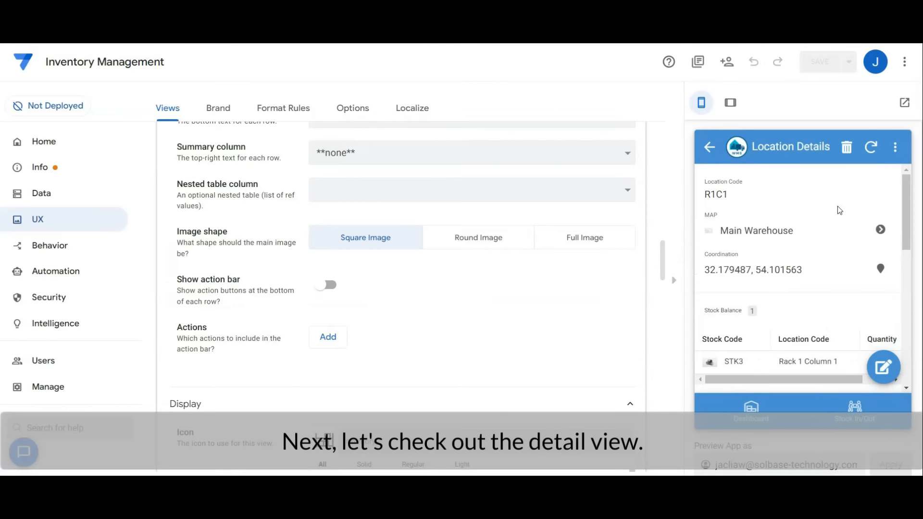
{"action": "scroll", "coordinate": [428, 208], "scroll_direction": "down", "scroll_amount": 15}
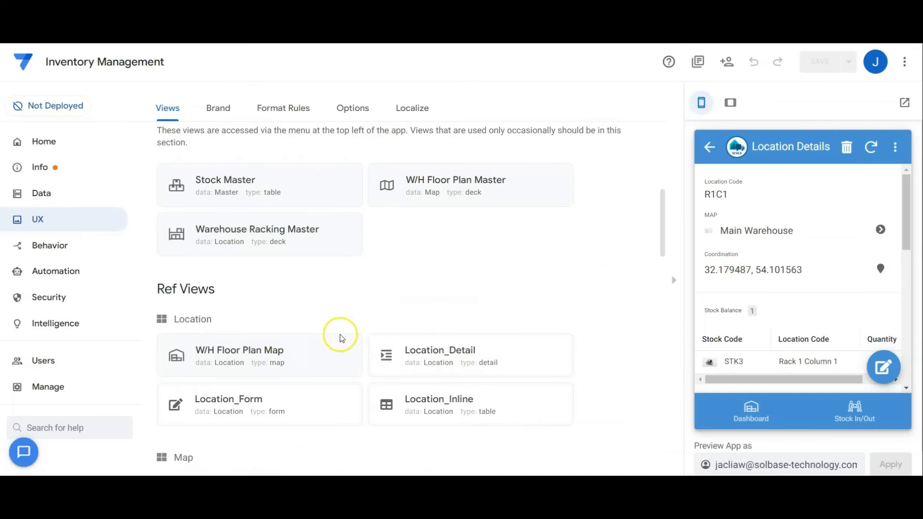
{"action": "left_click", "coordinate": [459, 342]}
{"action": "scroll", "coordinate": [402, 287], "scroll_direction": "down", "scroll_amount": 2}
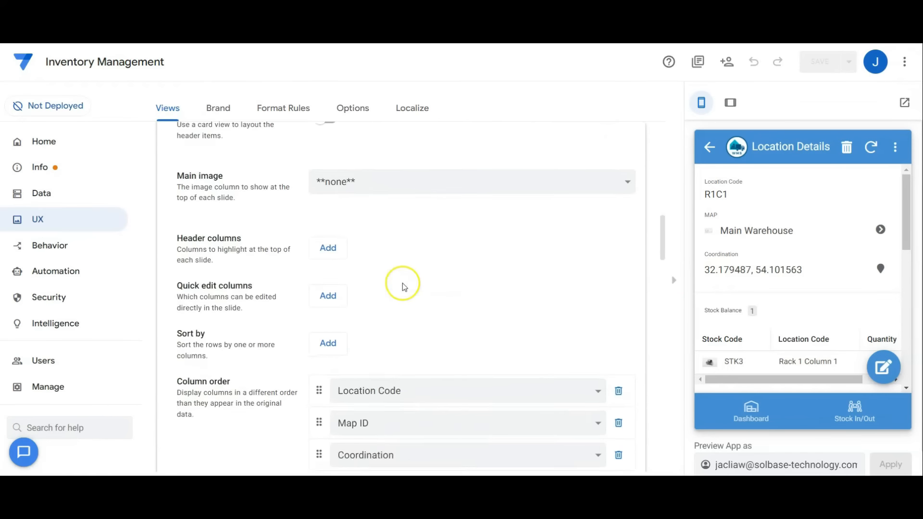
{"action": "scroll", "coordinate": [402, 287], "scroll_direction": "down", "scroll_amount": 2}
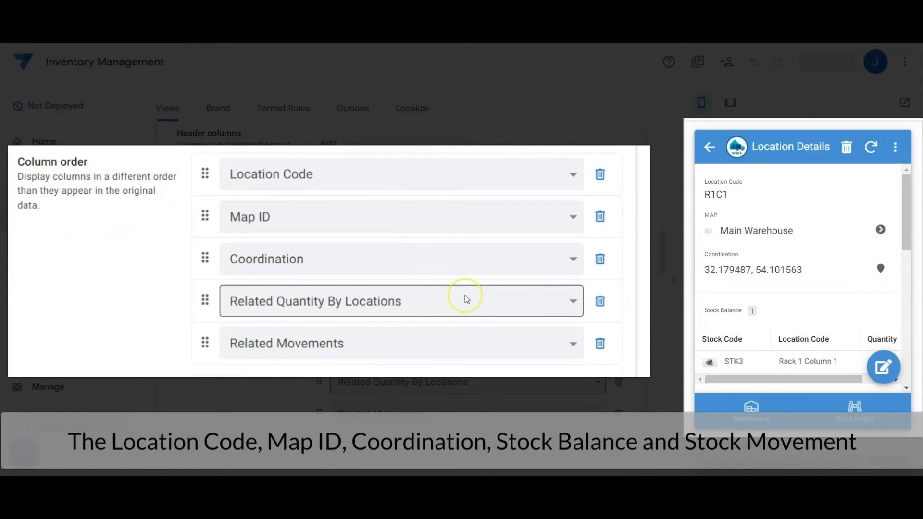
{"action": "left_click_drag", "start_coordinate": [912, 239], "coordinate": [908, 277]}
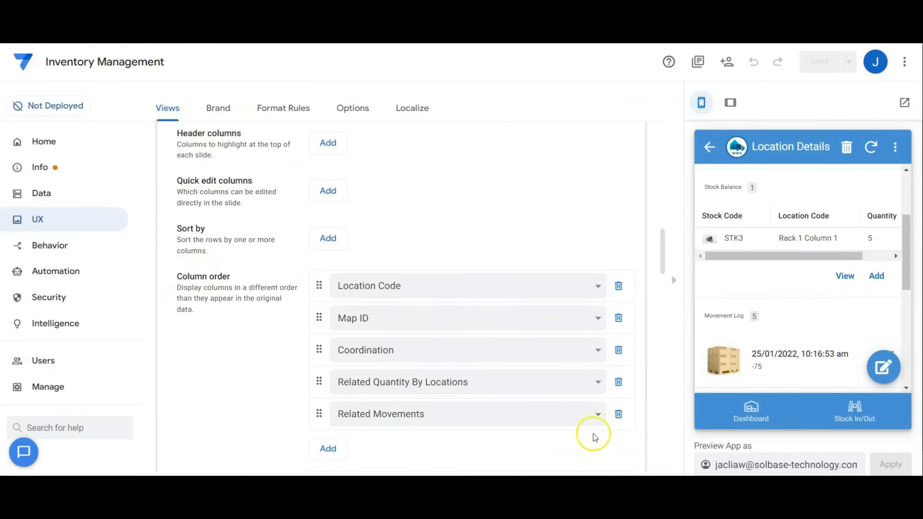
{"action": "scroll", "coordinate": [595, 436], "scroll_direction": "down", "scroll_amount": 5}
{"action": "left_click", "coordinate": [709, 147]}
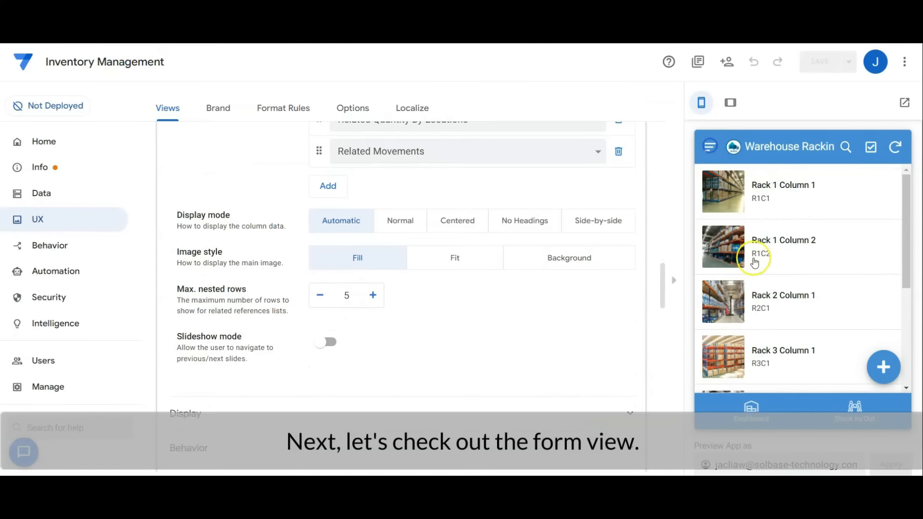
Open a new Location Form in the preview, examine the column order of the Location_Form view, and close its settings.
{"action": "left_click", "coordinate": [884, 368]}
{"action": "scroll", "coordinate": [465, 253], "scroll_direction": "up", "scroll_amount": 10}
{"action": "left_click", "coordinate": [442, 295]}
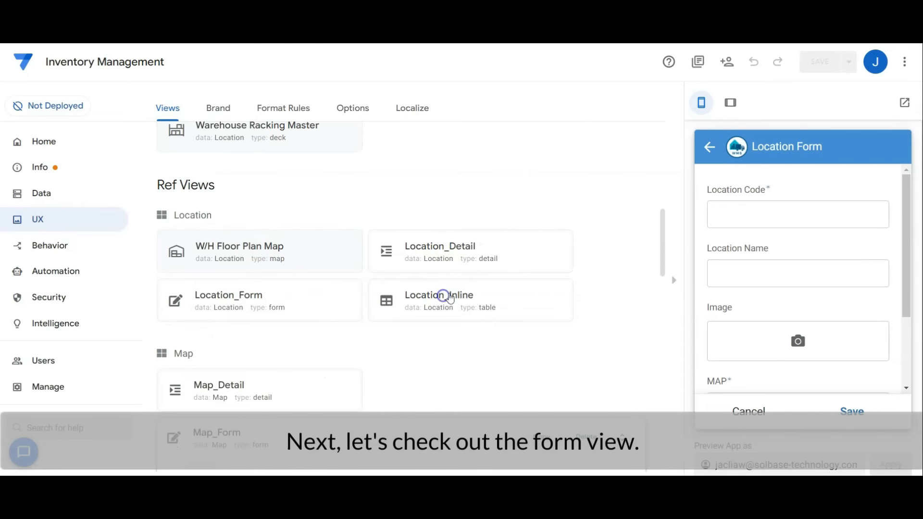
{"action": "left_click", "coordinate": [260, 291]}
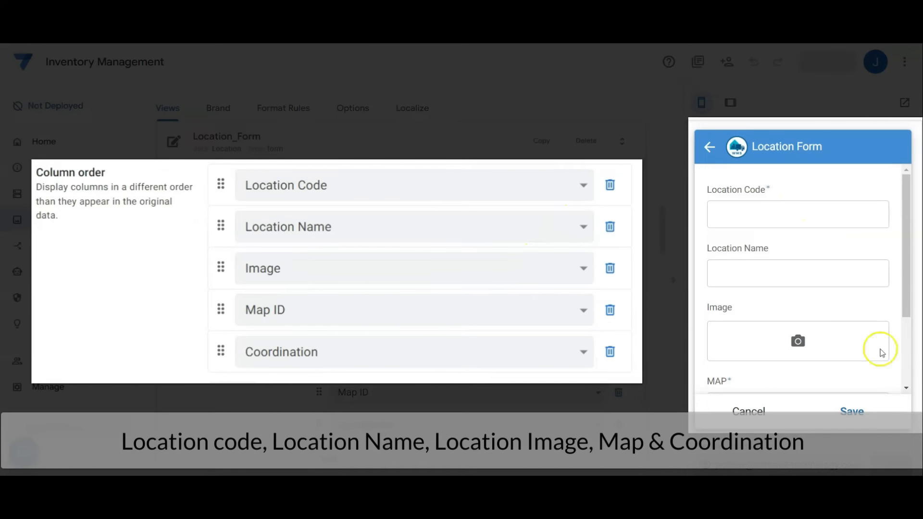
{"action": "left_click_drag", "start_coordinate": [907, 292], "coordinate": [899, 370]}
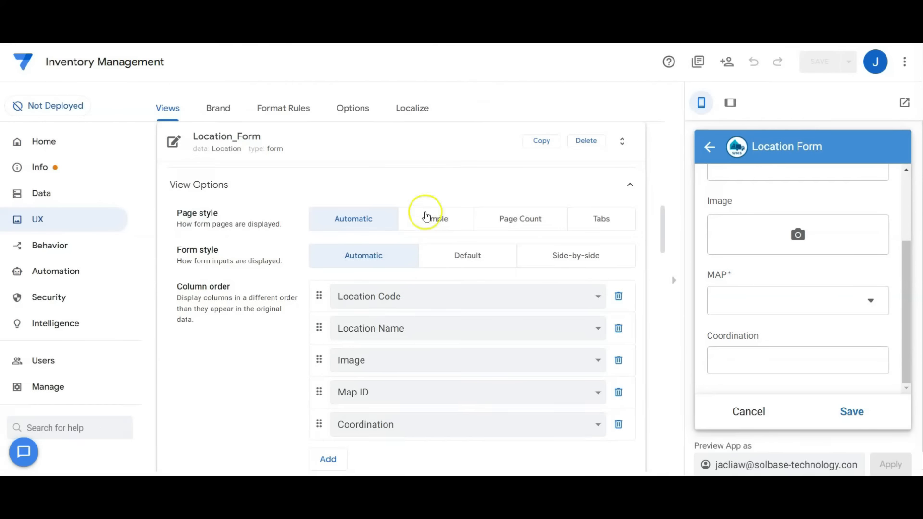
{"action": "left_click", "coordinate": [402, 134]}
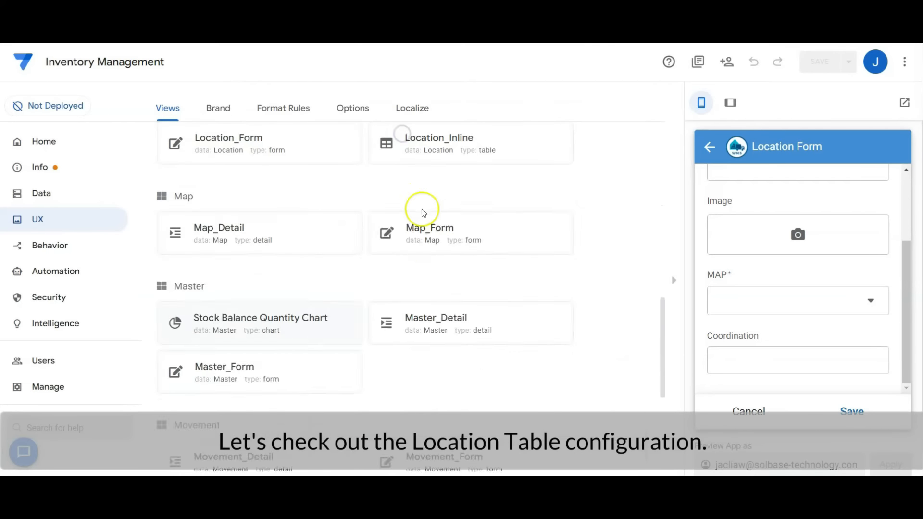
Examine the Location table's column configuration, covering the column types, key and label.
{"action": "left_click", "coordinate": [92, 192]}
{"action": "left_click", "coordinate": [272, 259]}
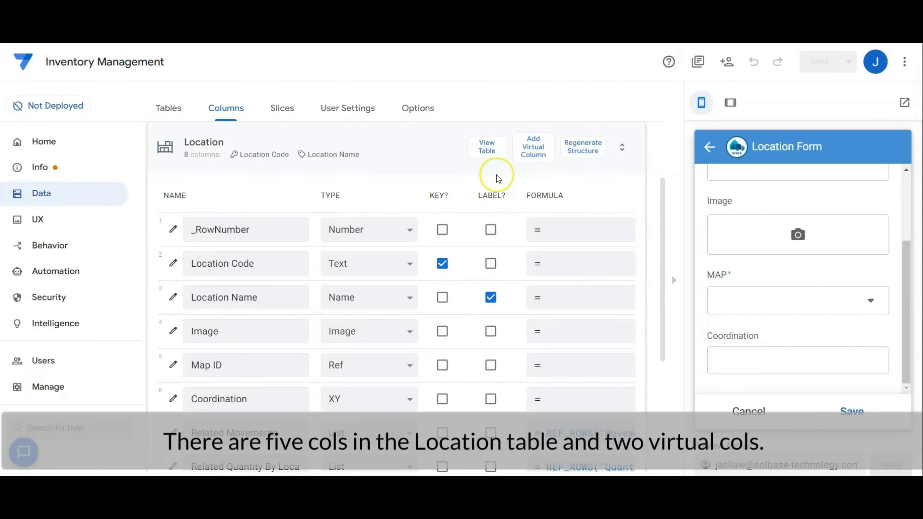
{"action": "scroll", "coordinate": [537, 203], "scroll_direction": "down", "scroll_amount": 2}
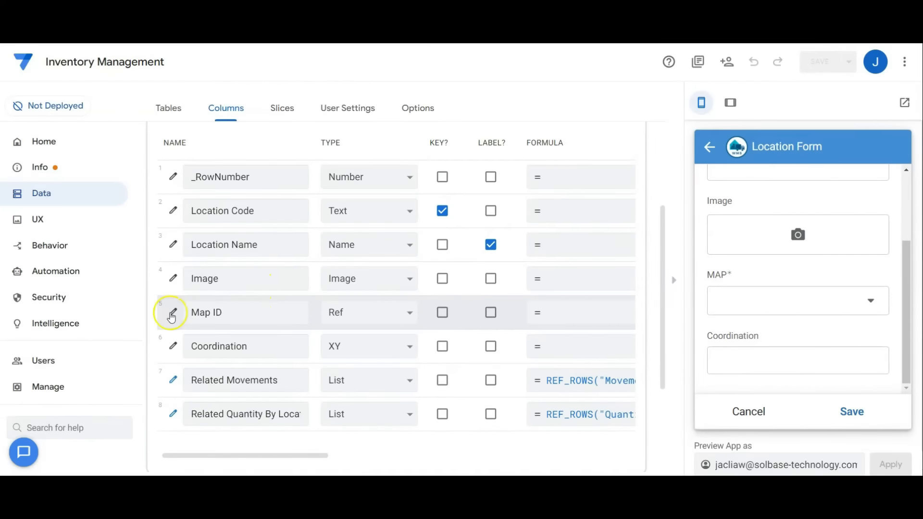
Inspect the Location table's Map ID column, covering its type, source table and input mode, and close its settings.
{"action": "left_click", "coordinate": [172, 315]}
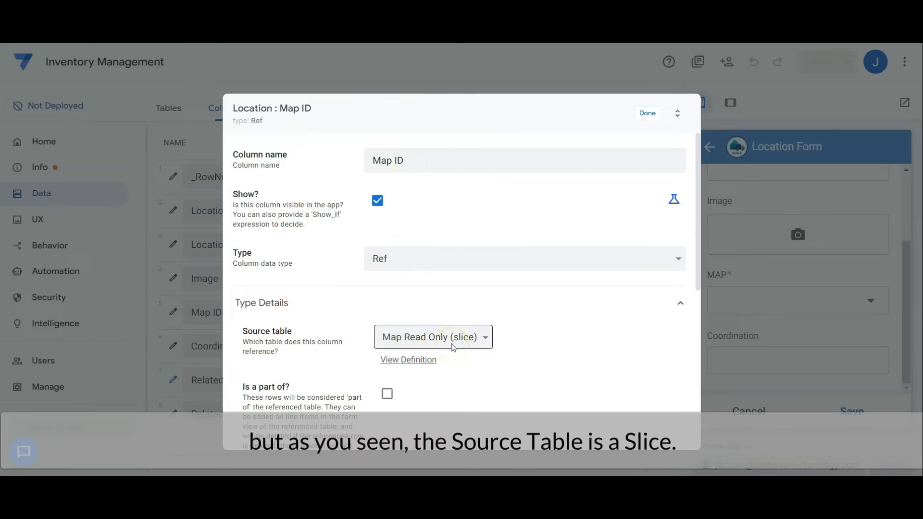
{"action": "scroll", "coordinate": [483, 361], "scroll_direction": "down", "scroll_amount": 3}
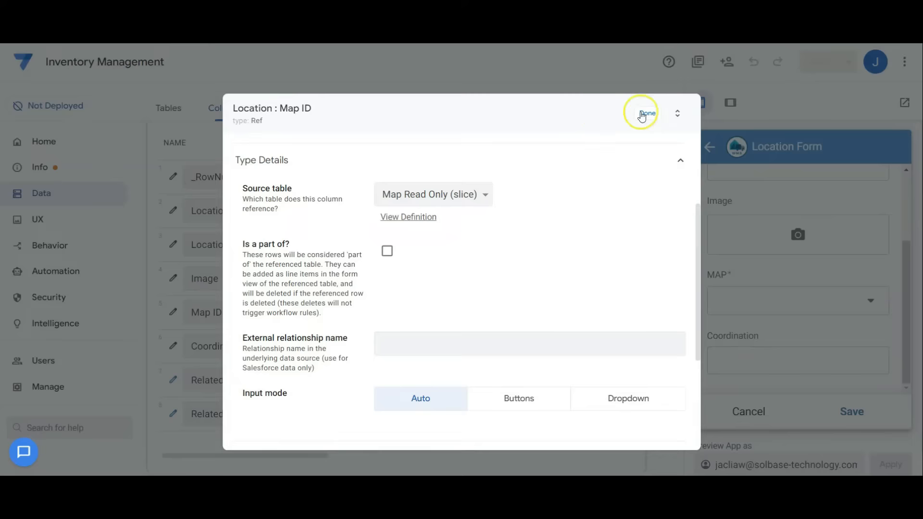
{"action": "left_click", "coordinate": [641, 115]}
Inspect the Map Read Only slice's source table, slice columns and update mode, and collapse the slice.
{"action": "left_click", "coordinate": [282, 108]}
{"action": "left_click", "coordinate": [268, 322]}
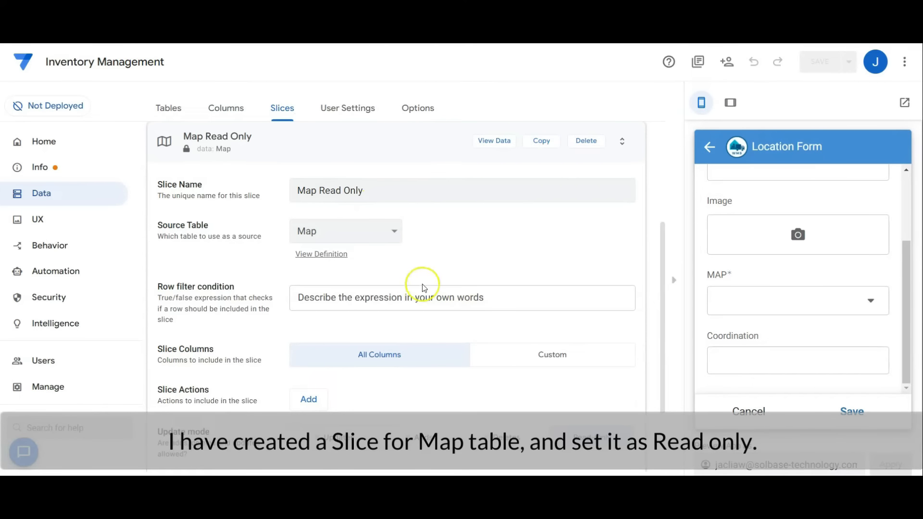
{"action": "scroll", "coordinate": [574, 416], "scroll_direction": "down", "scroll_amount": 1}
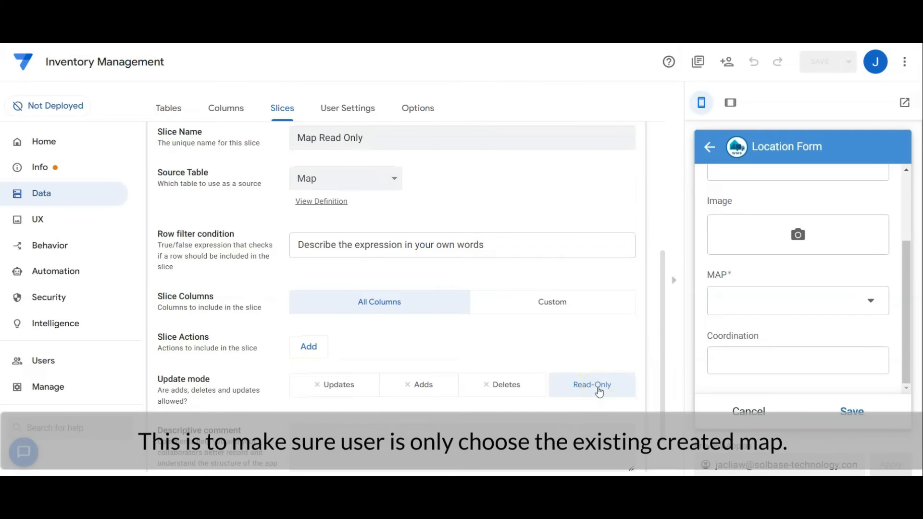
{"action": "scroll", "coordinate": [597, 389], "scroll_direction": "up", "scroll_amount": 5}
{"action": "left_click", "coordinate": [326, 291]}
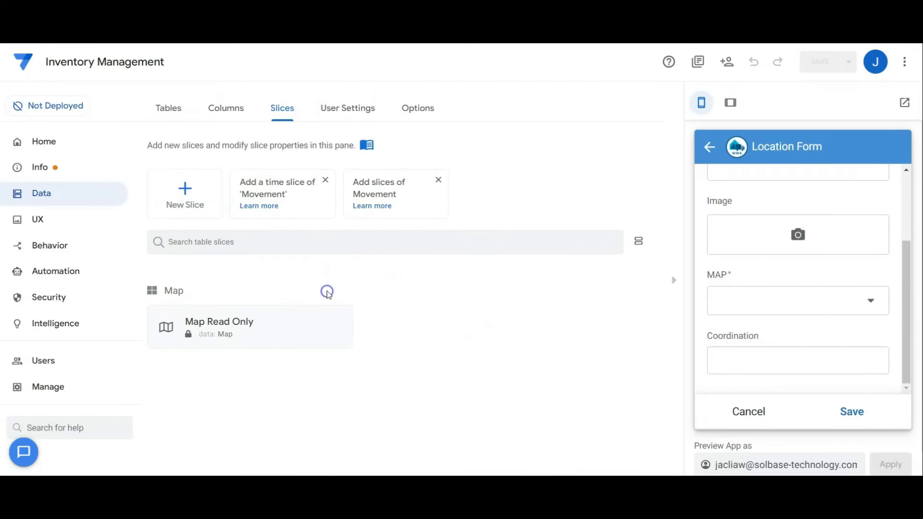
Return to the Location table's columns and inspect the Coordination column's background image for the XY coordinates.
{"action": "left_click", "coordinate": [221, 102]}
{"action": "scroll", "coordinate": [380, 256], "scroll_direction": "down", "scroll_amount": 3}
{"action": "left_click", "coordinate": [188, 349]}
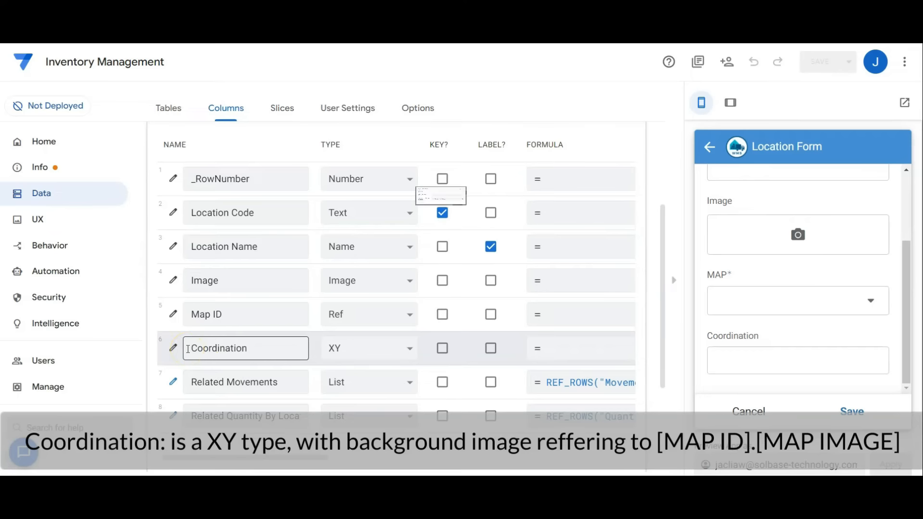
{"action": "left_click", "coordinate": [181, 350]}
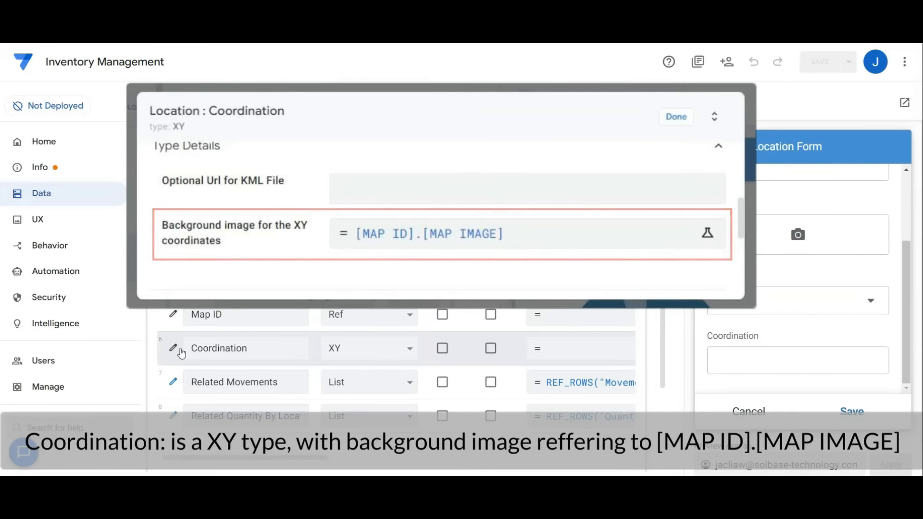
Inspect the Related Movements virtual column's app formula, type and referenced table, and close its settings.
{"action": "left_click", "coordinate": [173, 381]}
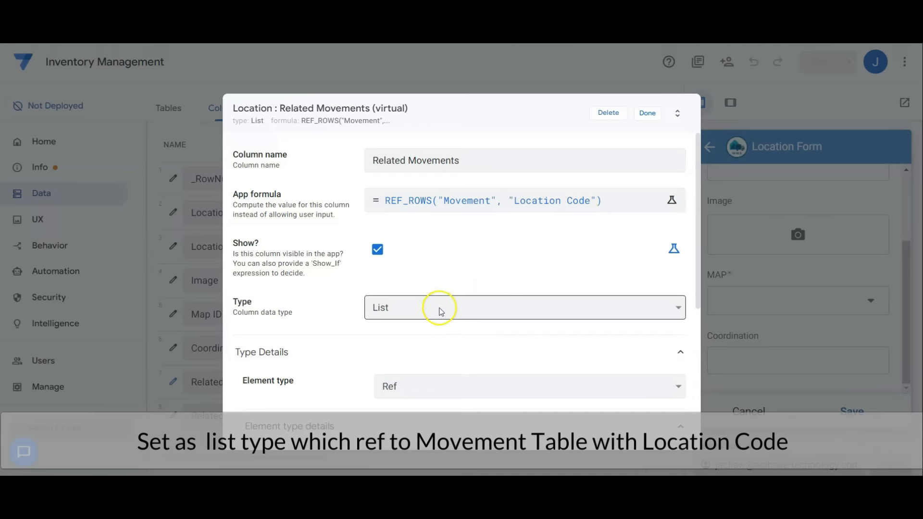
{"action": "scroll", "coordinate": [447, 391], "scroll_direction": "down", "scroll_amount": 3}
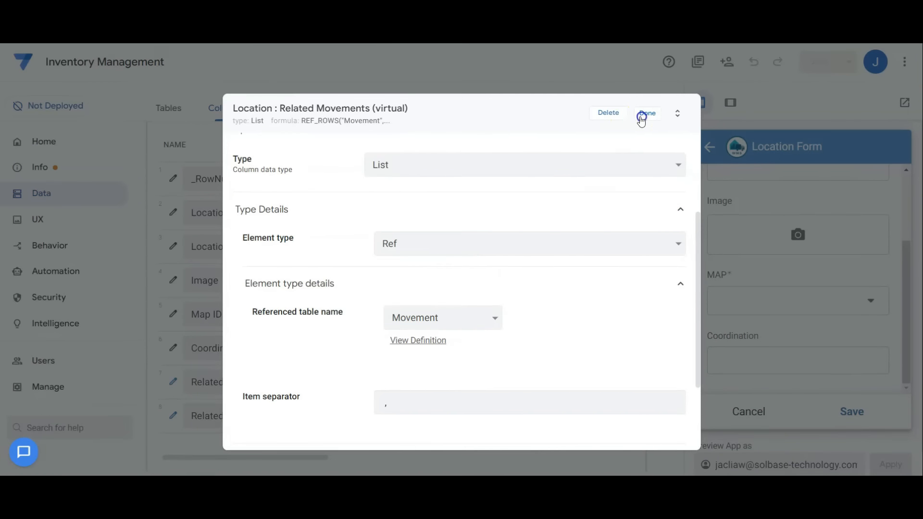
{"action": "left_click", "coordinate": [641, 118]}
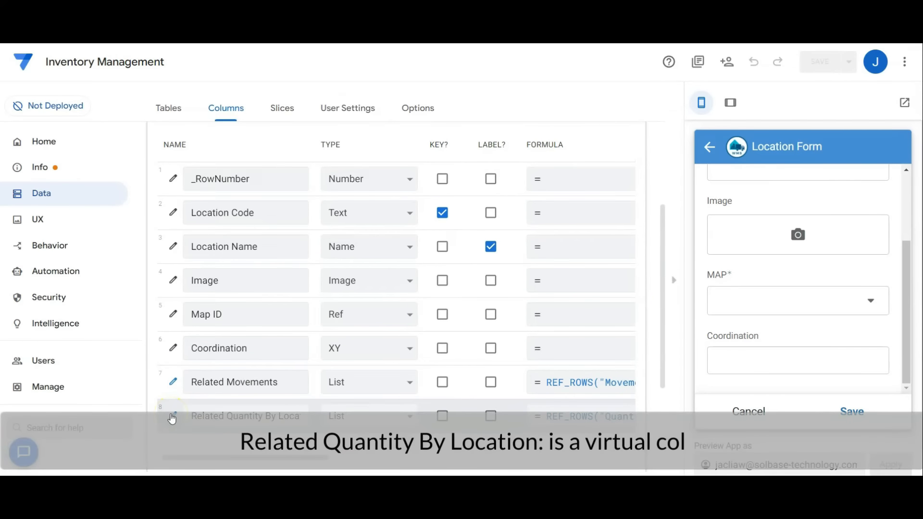
Inspect the Related Quantity By Locations virtual column's app formula expression and referenced table, and close its settings and the Location table.
{"action": "left_click", "coordinate": [173, 417]}
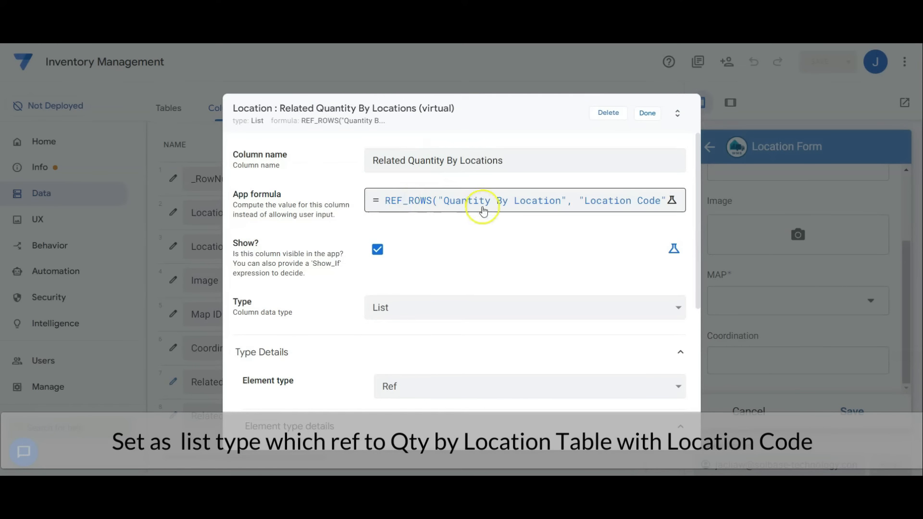
{"action": "left_click", "coordinate": [650, 208]}
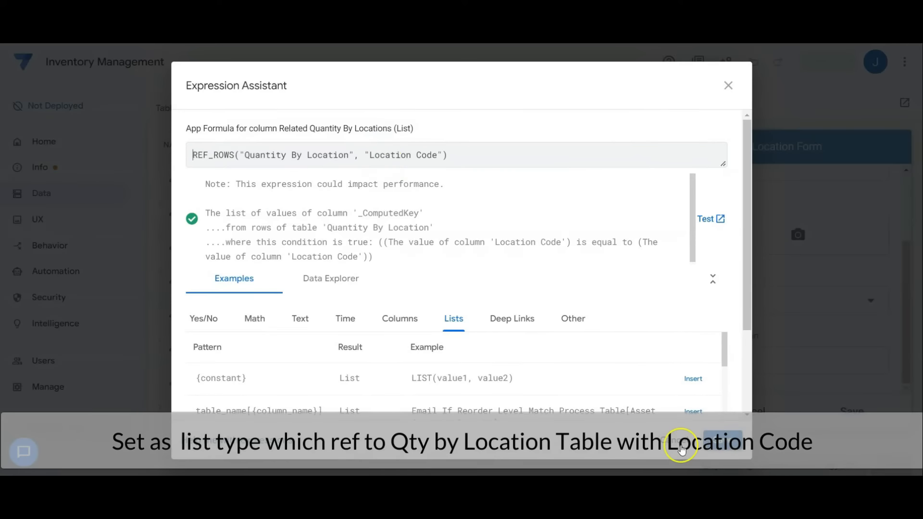
{"action": "left_click", "coordinate": [680, 447]}
{"action": "scroll", "coordinate": [432, 332], "scroll_direction": "down", "scroll_amount": 2}
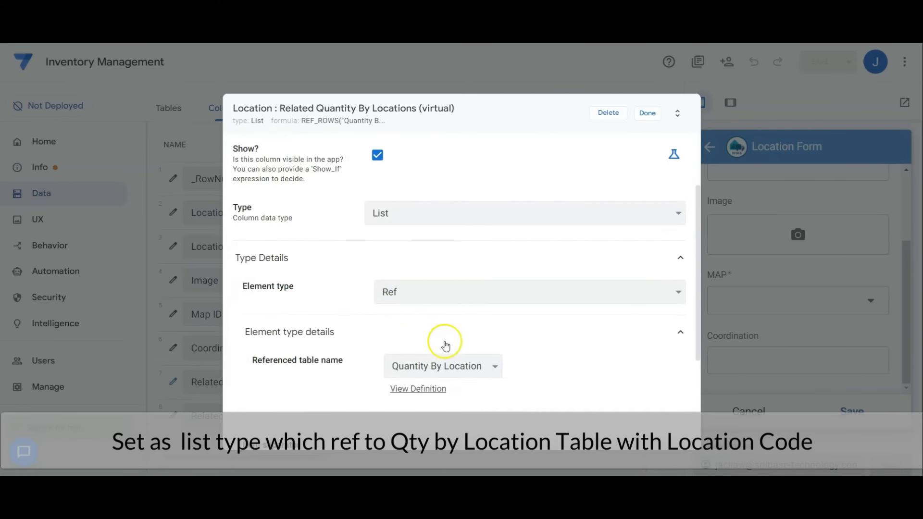
{"action": "scroll", "coordinate": [445, 345], "scroll_direction": "down", "scroll_amount": 3}
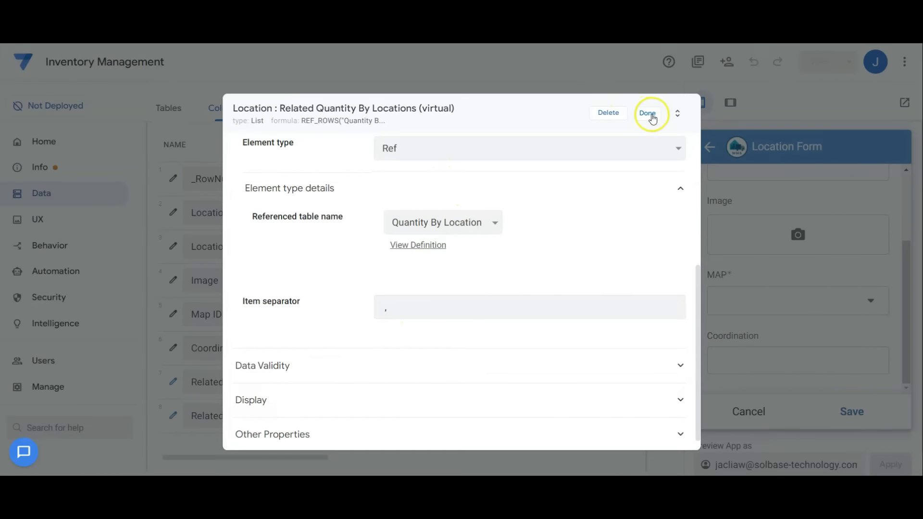
{"action": "left_click", "coordinate": [648, 113]}
{"action": "scroll", "coordinate": [422, 267], "scroll_direction": "up", "scroll_amount": 3}
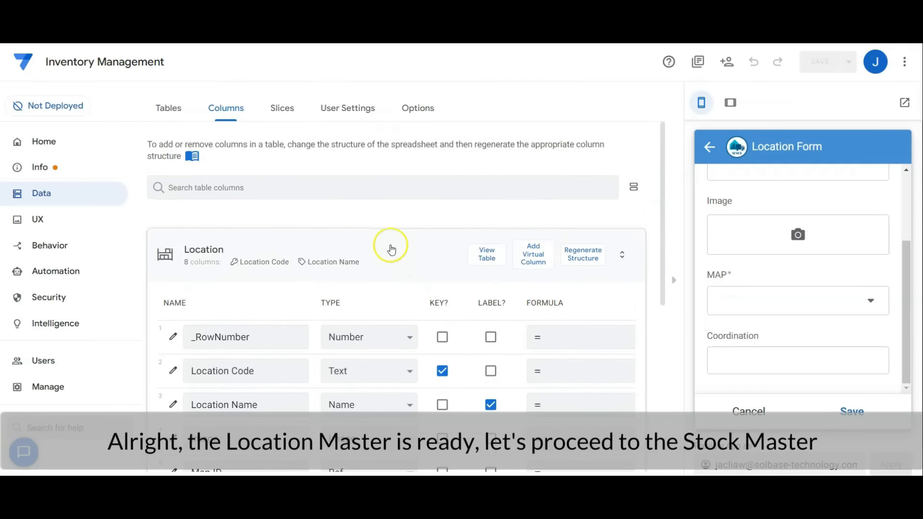
{"action": "left_click", "coordinate": [392, 249]}
Leave the Location Form in the app preview and open the Stock Master view from the app's navigation.
{"action": "left_click", "coordinate": [708, 147]}
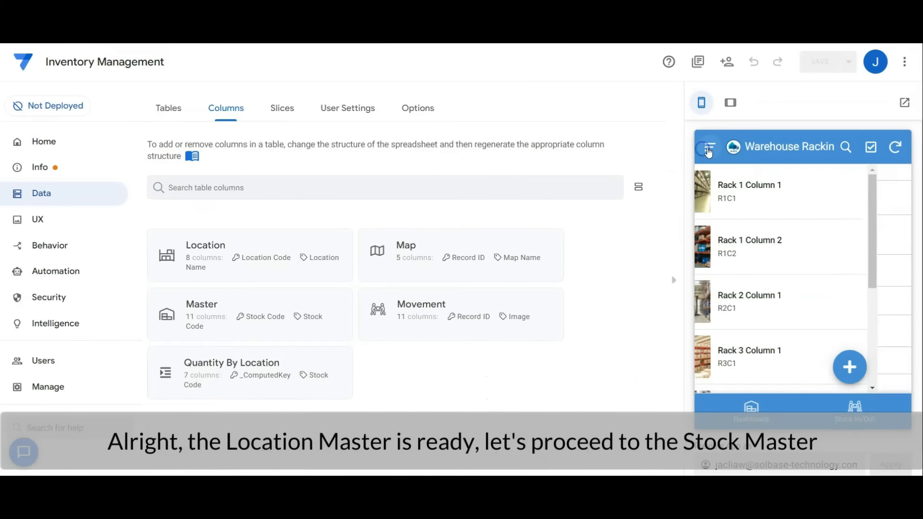
{"action": "left_click", "coordinate": [710, 147]}
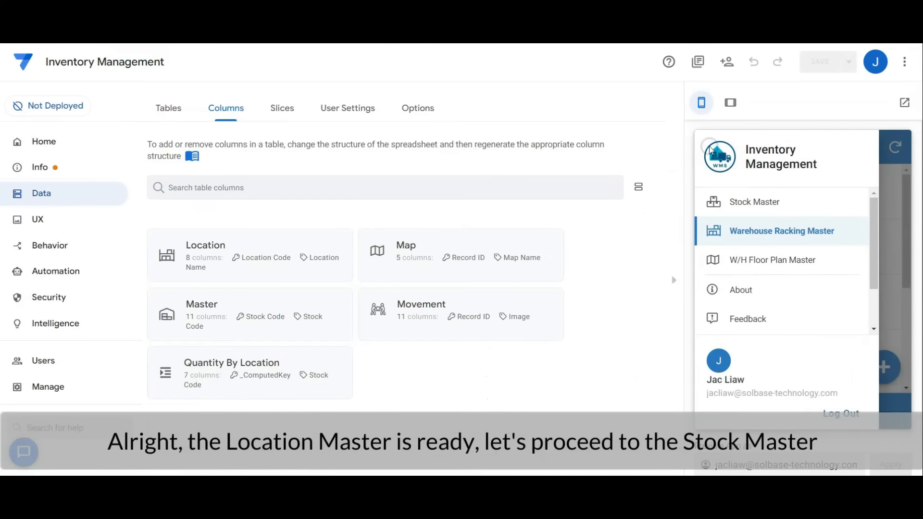
{"action": "left_click", "coordinate": [769, 203]}
Inspect the Stock Master view's source table, view type, position, grouping and column order in the UX views, and collapse it.
{"action": "left_click", "coordinate": [43, 218]}
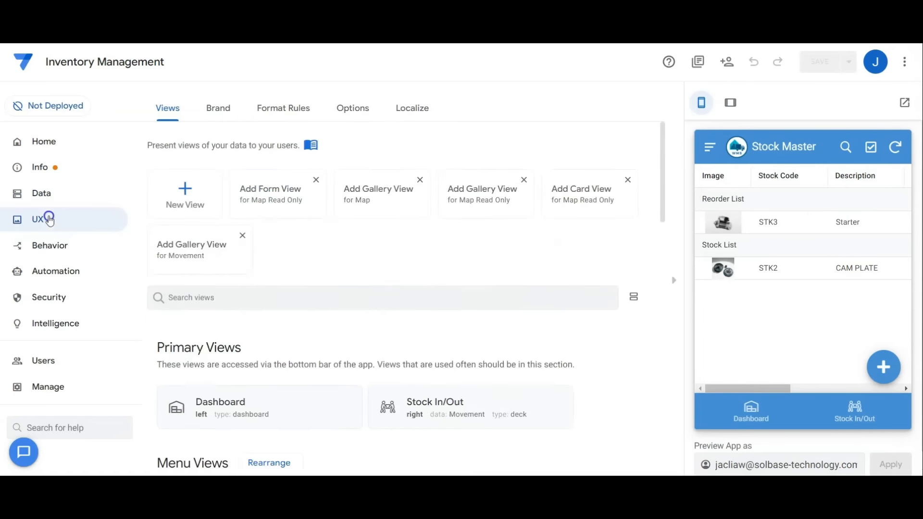
{"action": "left_click", "coordinate": [292, 217]}
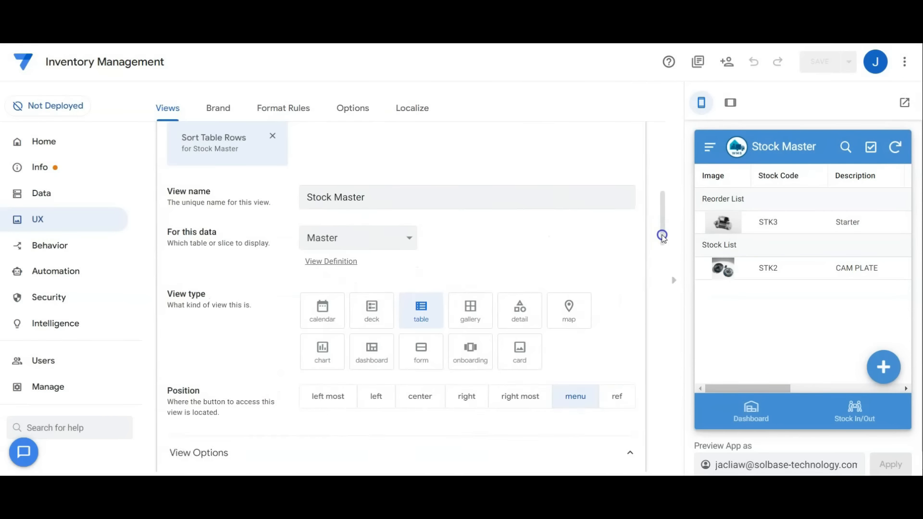
{"action": "left_click_drag", "start_coordinate": [661, 233], "coordinate": [663, 284]}
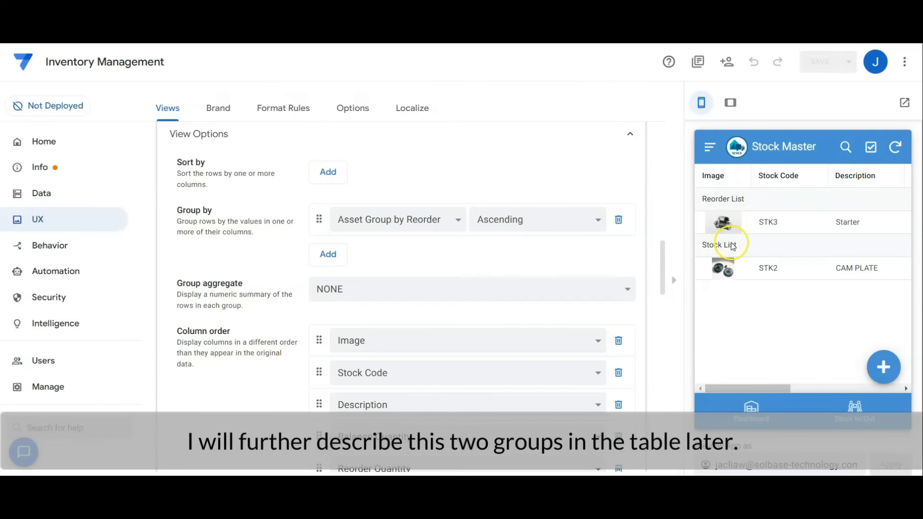
{"action": "left_click_drag", "start_coordinate": [664, 247], "coordinate": [665, 264]}
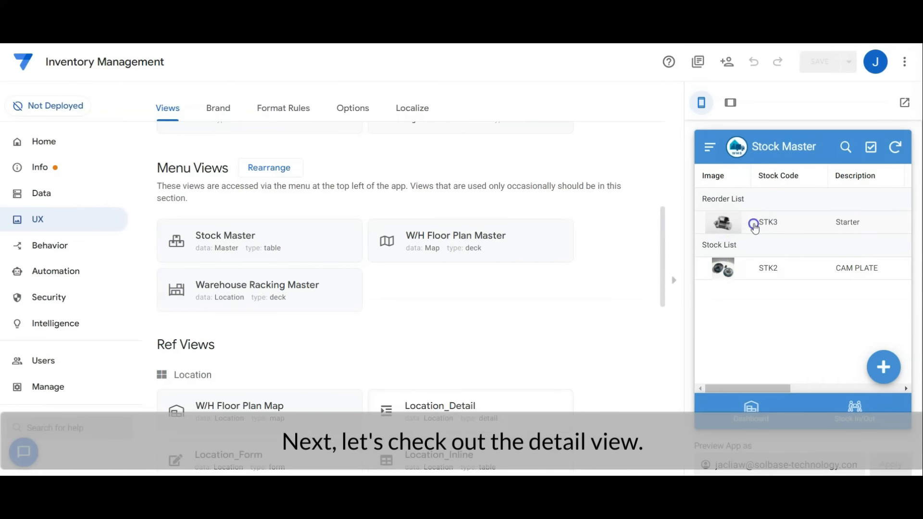
Open the STK3 stock details in the preview and compare them with the Master_Detail view's column order.
{"action": "left_click", "coordinate": [755, 226]}
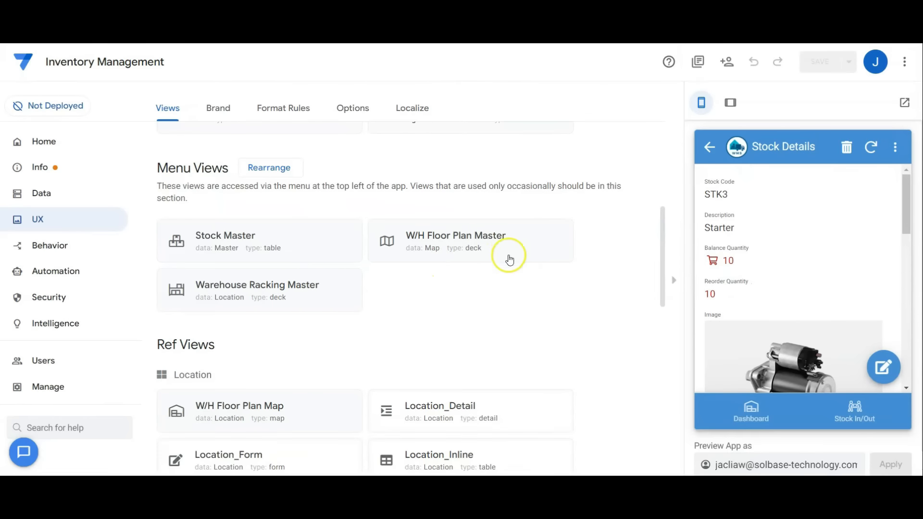
{"action": "scroll", "coordinate": [504, 269], "scroll_direction": "down", "scroll_amount": 6}
{"action": "left_click", "coordinate": [474, 322]}
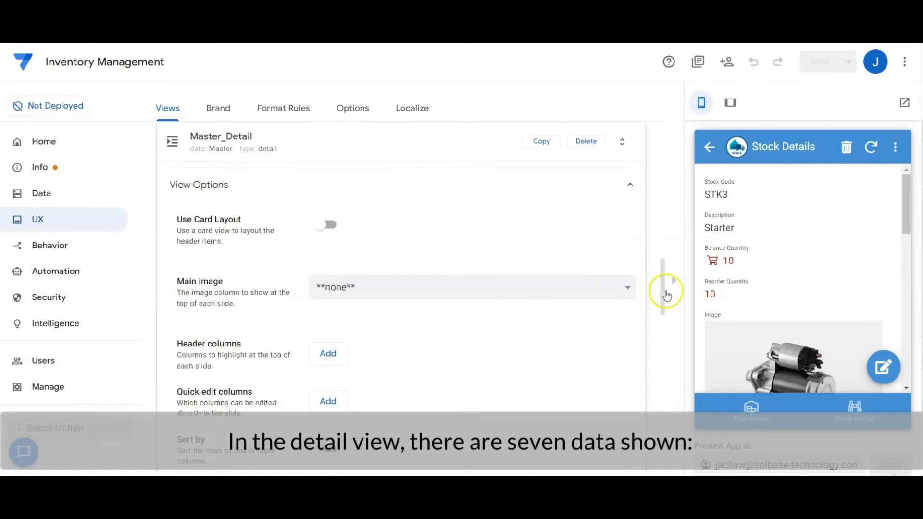
{"action": "scroll", "coordinate": [662, 296], "scroll_direction": "down", "scroll_amount": 6}
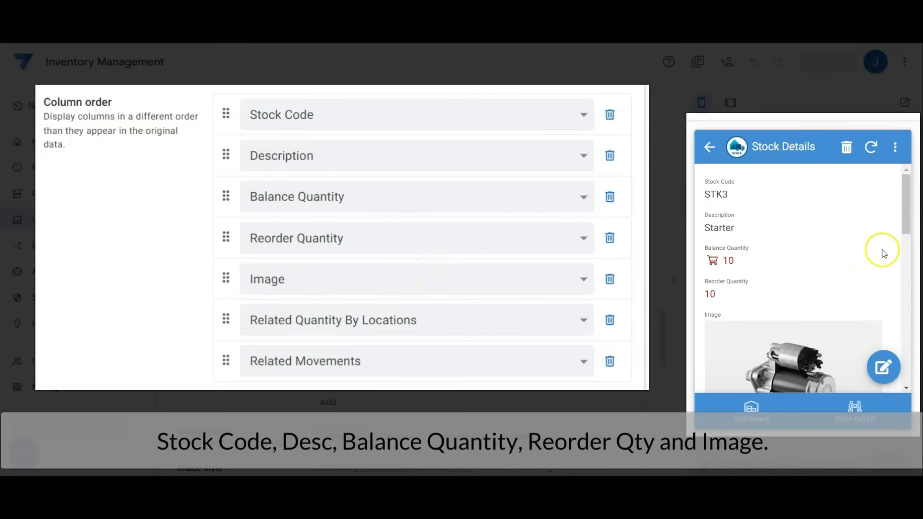
{"action": "left_click_drag", "start_coordinate": [904, 223], "coordinate": [903, 295]}
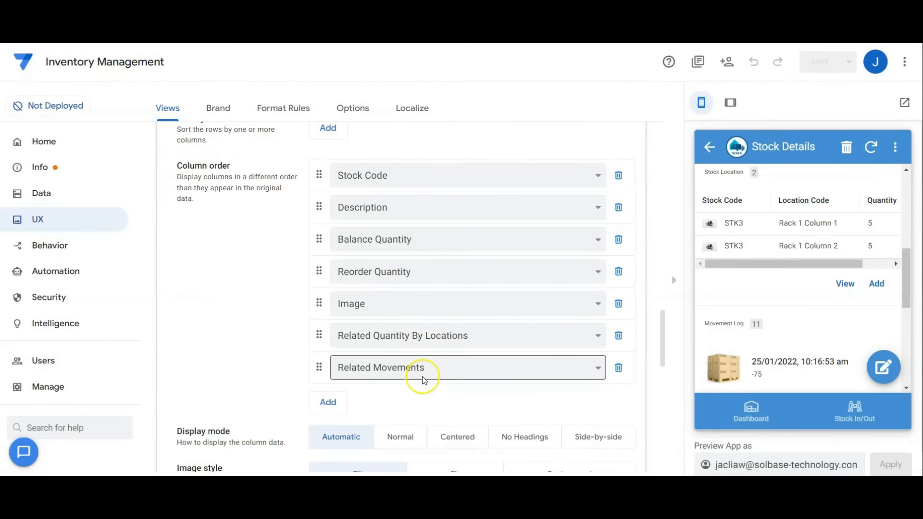
Open a new Stock Form in the preview, compare it with the Master_Form view's column order, and cancel the form.
{"action": "left_click", "coordinate": [709, 147]}
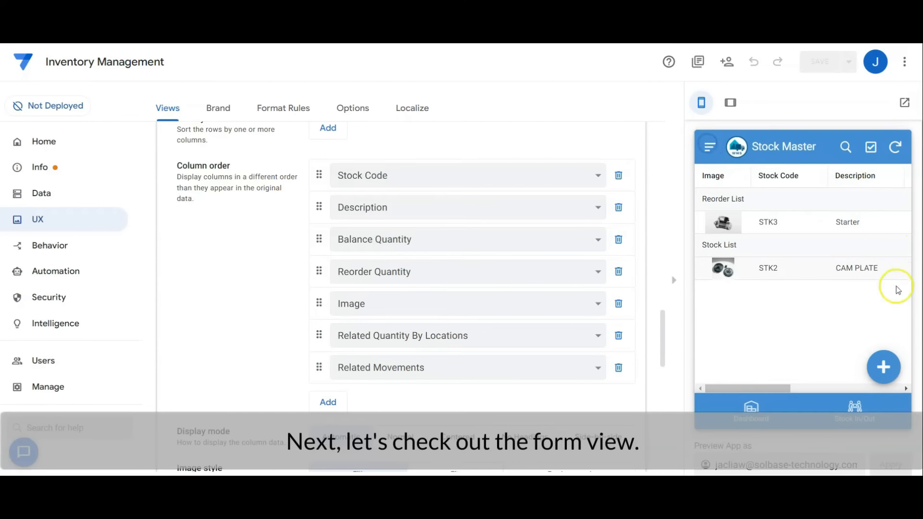
{"action": "left_click", "coordinate": [883, 368]}
{"action": "scroll", "coordinate": [262, 151], "scroll_direction": "up", "scroll_amount": 10}
{"action": "left_click", "coordinate": [340, 134]}
{"action": "left_click", "coordinate": [326, 185]}
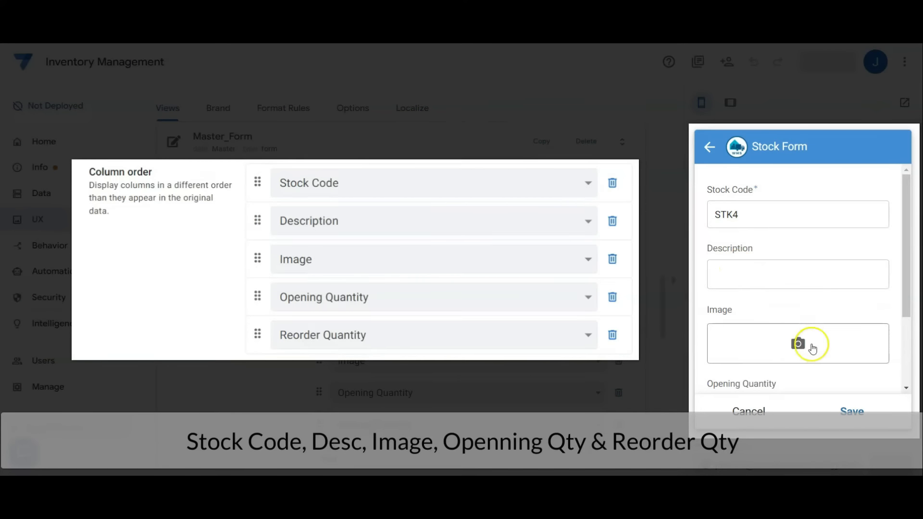
{"action": "scroll", "coordinate": [899, 313], "scroll_direction": "down", "scroll_amount": 3}
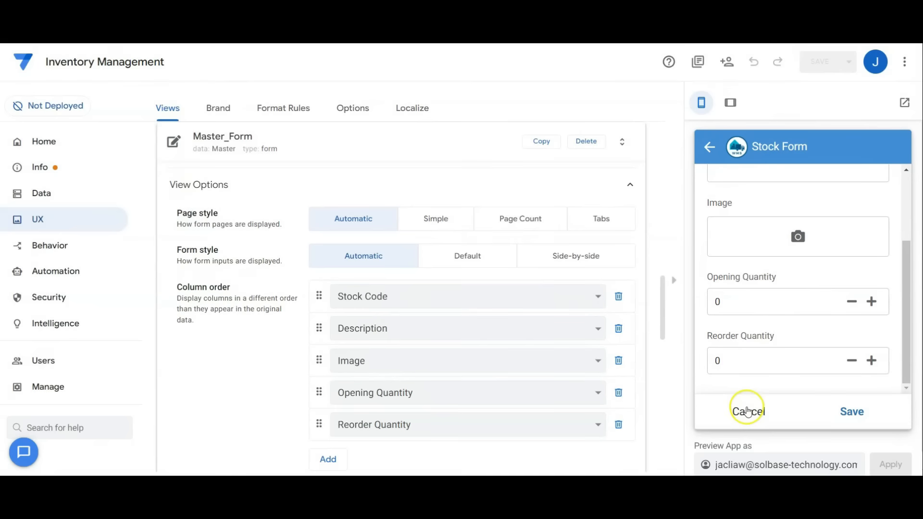
{"action": "left_click", "coordinate": [748, 408]}
{"action": "left_click", "coordinate": [411, 145]}
Open the Master table's column definitions in the data section and review its regular and virtual columns.
{"action": "left_click", "coordinate": [75, 193]}
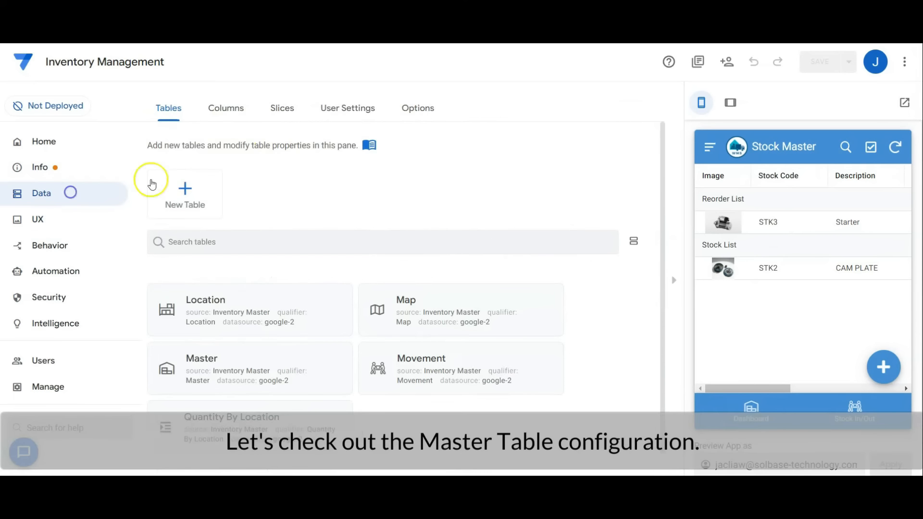
{"action": "left_click", "coordinate": [226, 108]}
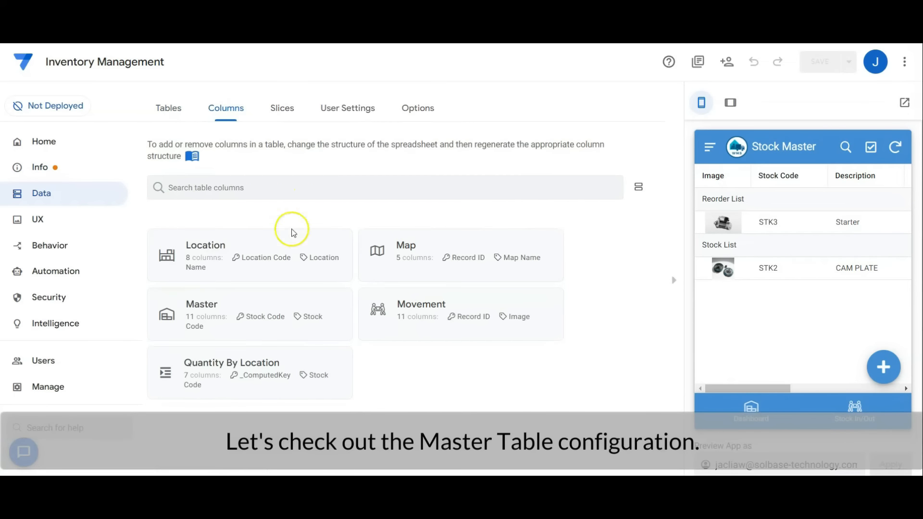
{"action": "left_click", "coordinate": [294, 295]}
{"action": "left_click_drag", "start_coordinate": [664, 212], "coordinate": [652, 263]}
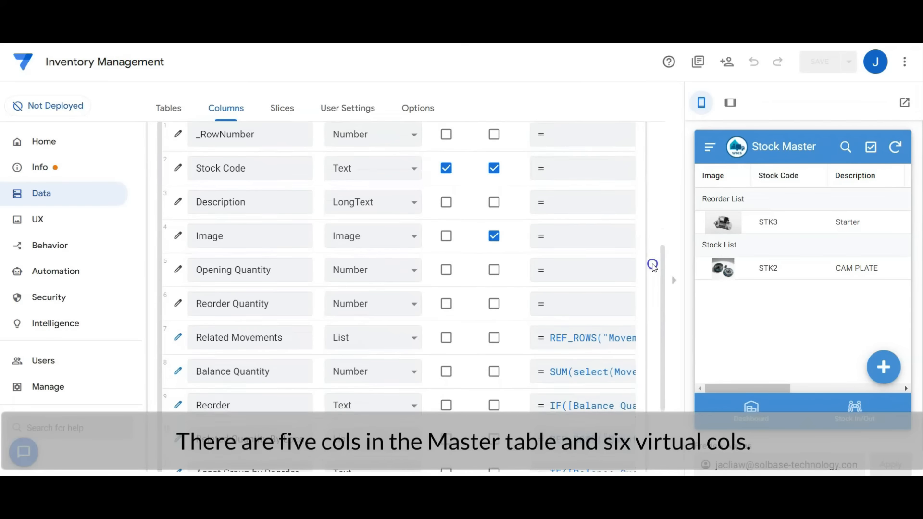
{"action": "mouse_move", "coordinate": [661, 340]}
{"action": "left_mouse_down"}
{"action": "mouse_move", "coordinate": [658, 358]}
{"action": "mouse_move", "coordinate": [659, 343]}
{"action": "left_mouse_up"}
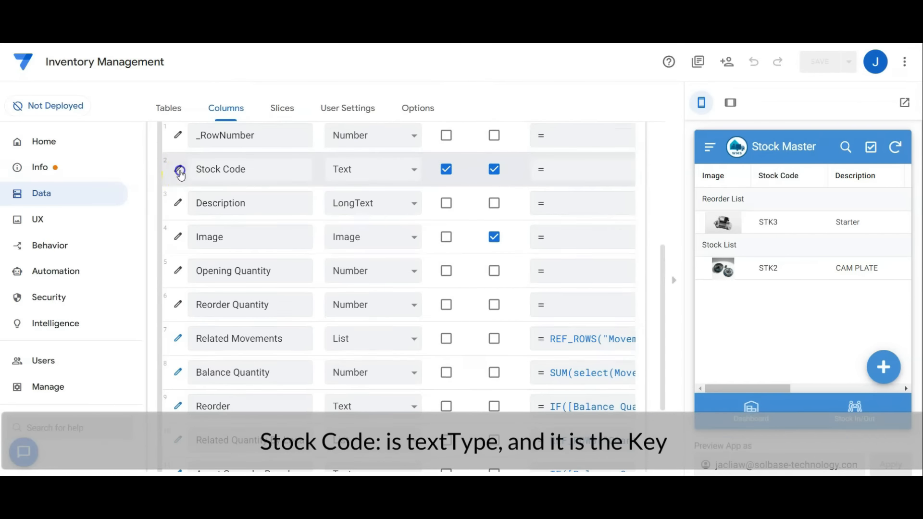
Inspect the Stock Code column's initial value expression in its auto compute settings, and close the column settings.
{"action": "left_click", "coordinate": [180, 171]}
{"action": "left_click_drag", "start_coordinate": [699, 244], "coordinate": [696, 344]}
{"action": "left_click", "coordinate": [627, 310]}
{"action": "left_click_drag", "start_coordinate": [696, 300], "coordinate": [700, 333]}
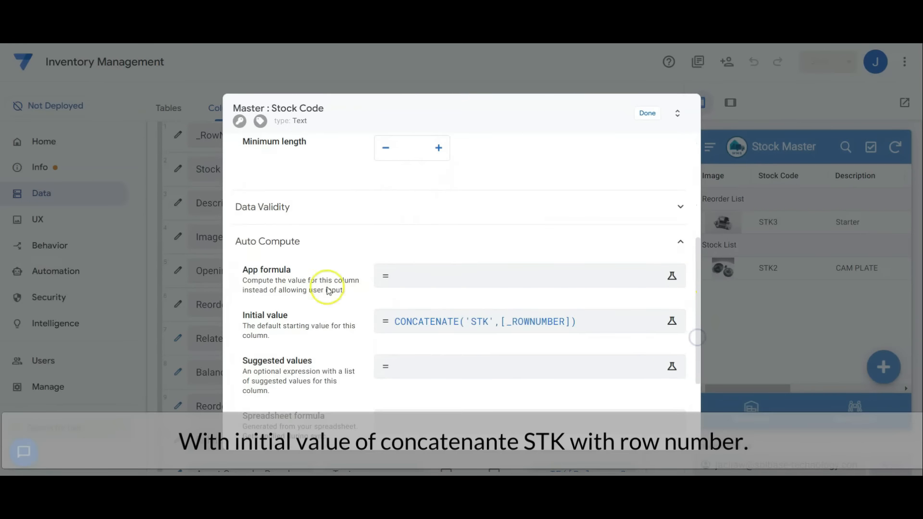
{"action": "left_click", "coordinate": [443, 324]}
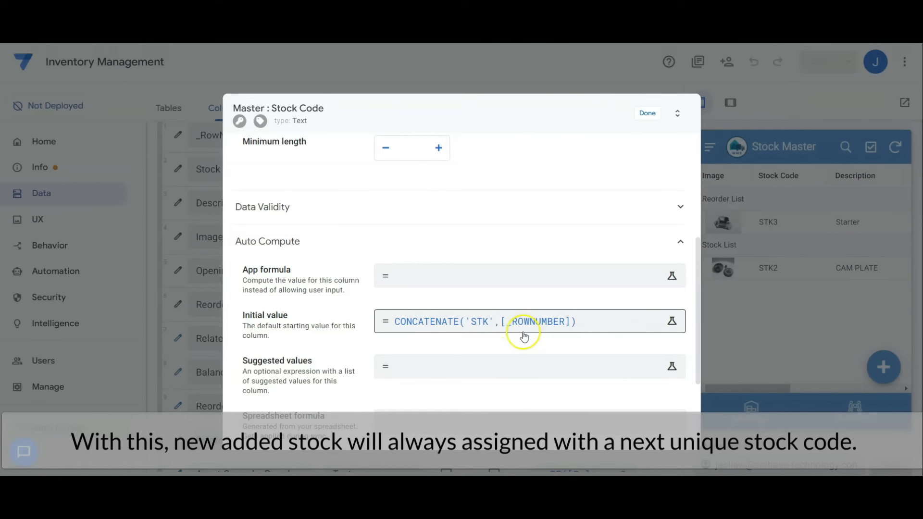
{"action": "left_click", "coordinate": [648, 114]}
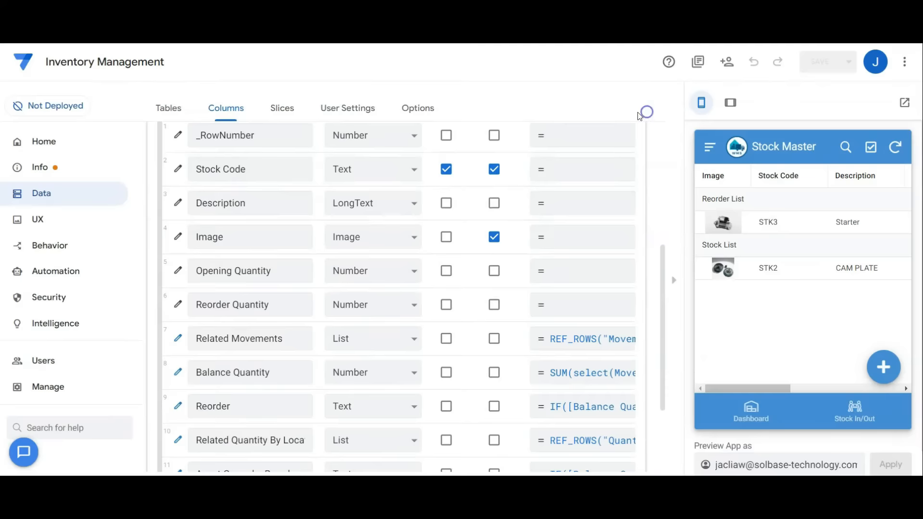
Check the data types of the Description, Image, Opening Quantity and Reorder Quantity columns in the Master table.
{"action": "left_click", "coordinate": [209, 210]}
{"action": "left_click", "coordinate": [217, 236]}
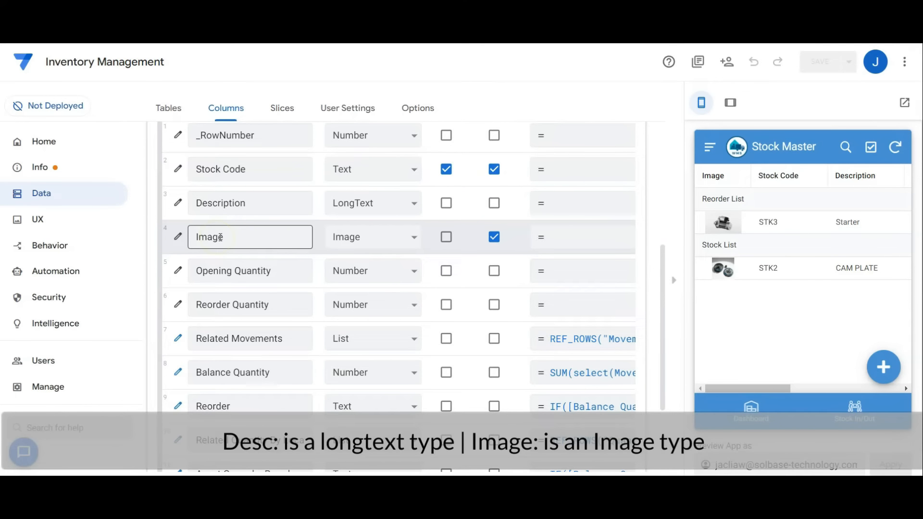
{"action": "left_click", "coordinate": [238, 268]}
{"action": "left_click", "coordinate": [264, 298]}
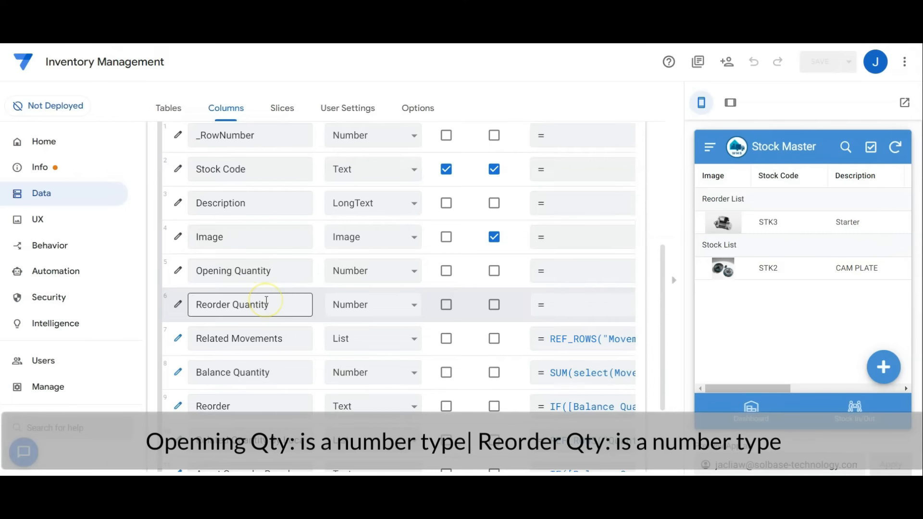
{"action": "left_click", "coordinate": [260, 290]}
Inspect the Master table's Related Movements virtual column for its app formula, list type and referenced table, and close its settings.
{"action": "left_click", "coordinate": [198, 338]}
{"action": "left_click", "coordinate": [179, 339]}
{"action": "left_click", "coordinate": [517, 209]}
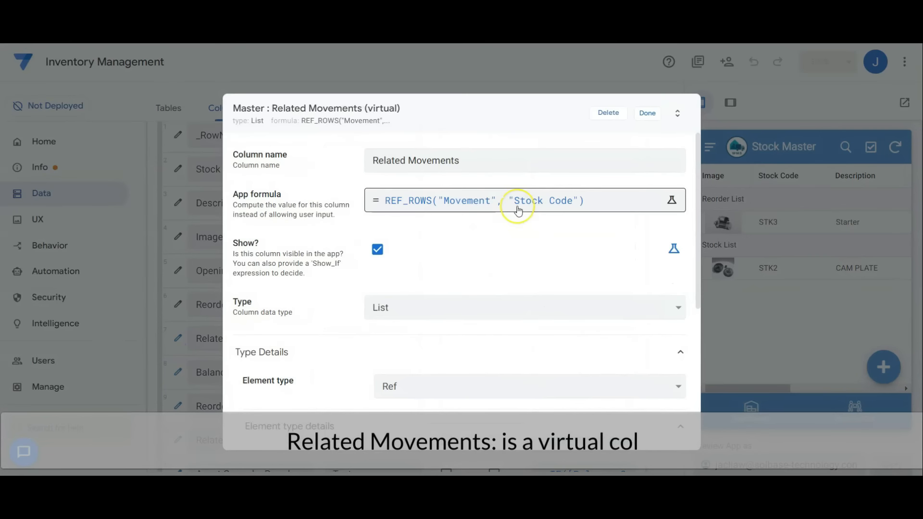
{"action": "left_click", "coordinate": [517, 208]}
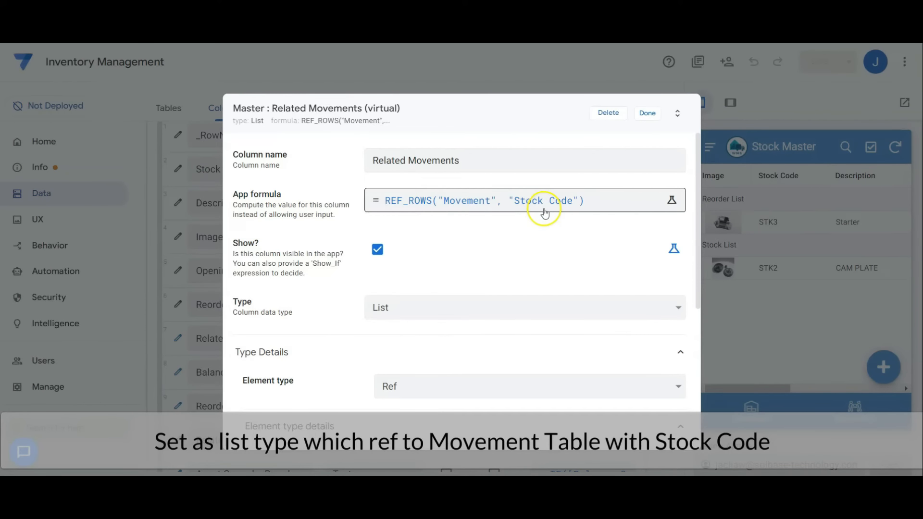
{"action": "scroll", "coordinate": [699, 287], "scroll_direction": "down", "scroll_amount": 4}
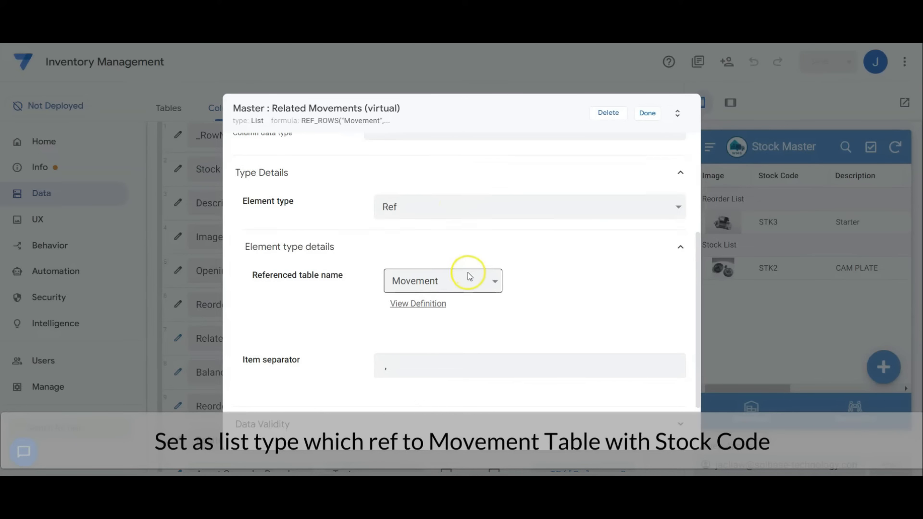
{"action": "left_click", "coordinate": [647, 113]}
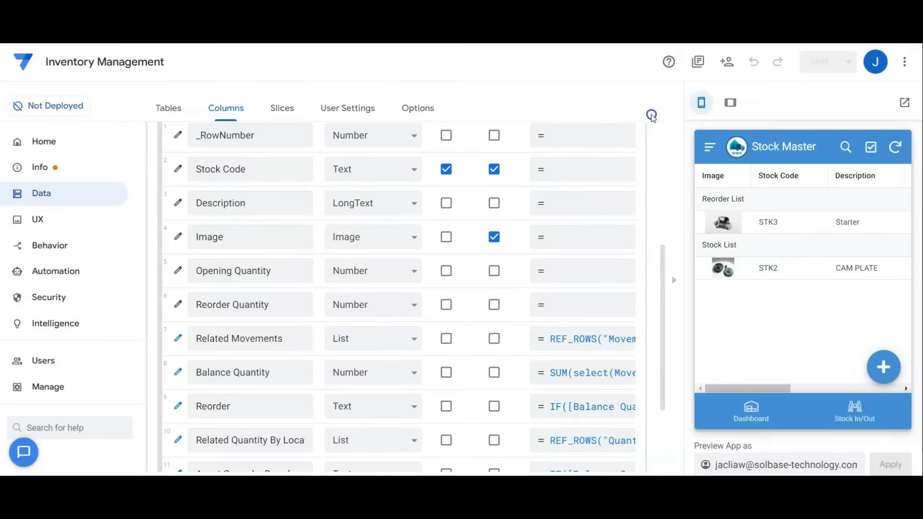
Examine the Balance Quantity virtual column's full app formula in an enlarged expression box, and close its settings.
{"action": "left_click", "coordinate": [175, 379]}
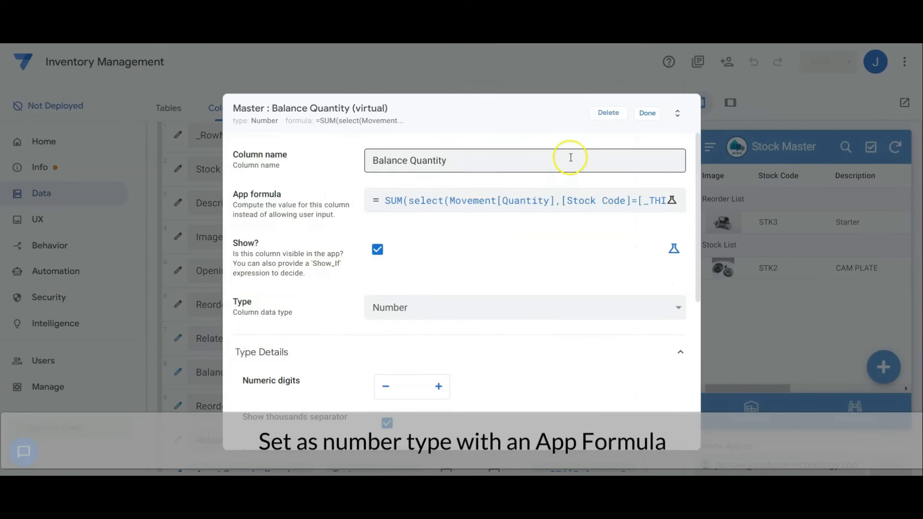
{"action": "left_click", "coordinate": [580, 205]}
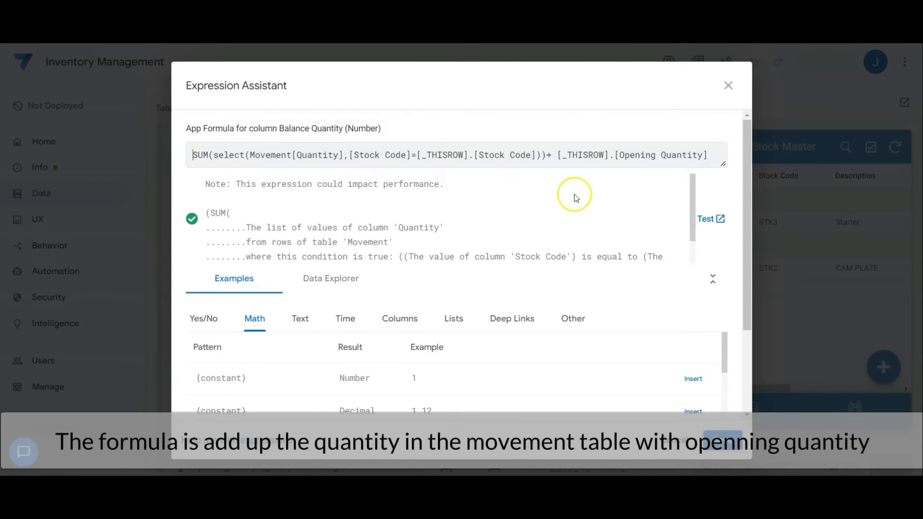
{"action": "left_click_drag", "start_coordinate": [722, 163], "coordinate": [708, 212]}
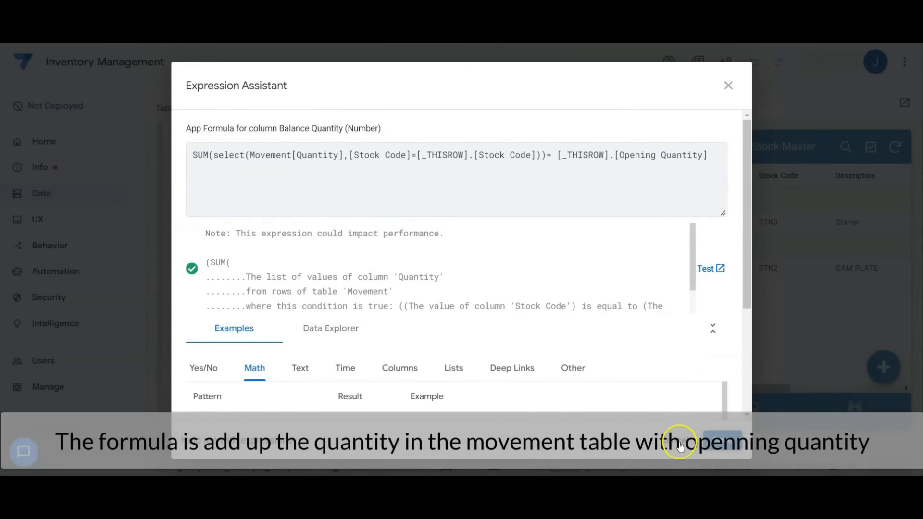
{"action": "left_click", "coordinate": [679, 442]}
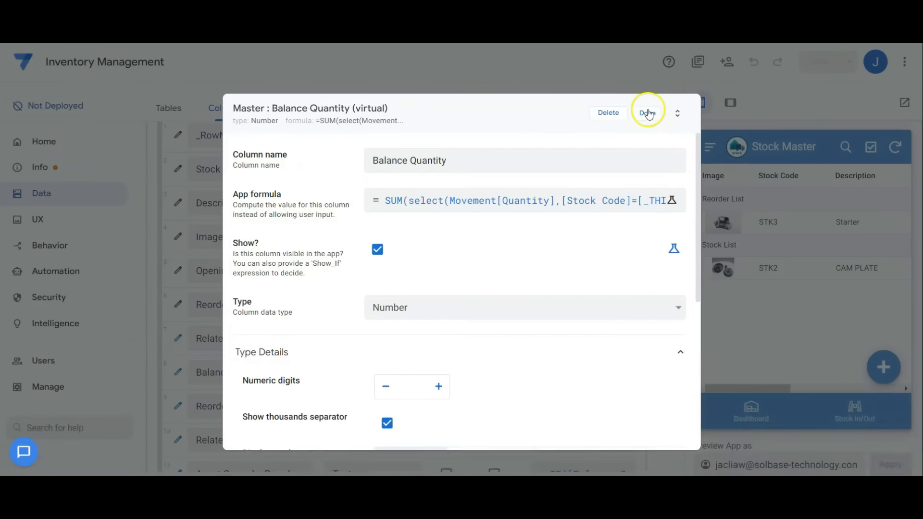
{"action": "left_click", "coordinate": [647, 114]}
Examine the Reorder virtual column's full app formula in the expression editor, and close the column settings.
{"action": "scroll", "coordinate": [663, 335], "scroll_direction": "down", "scroll_amount": 3}
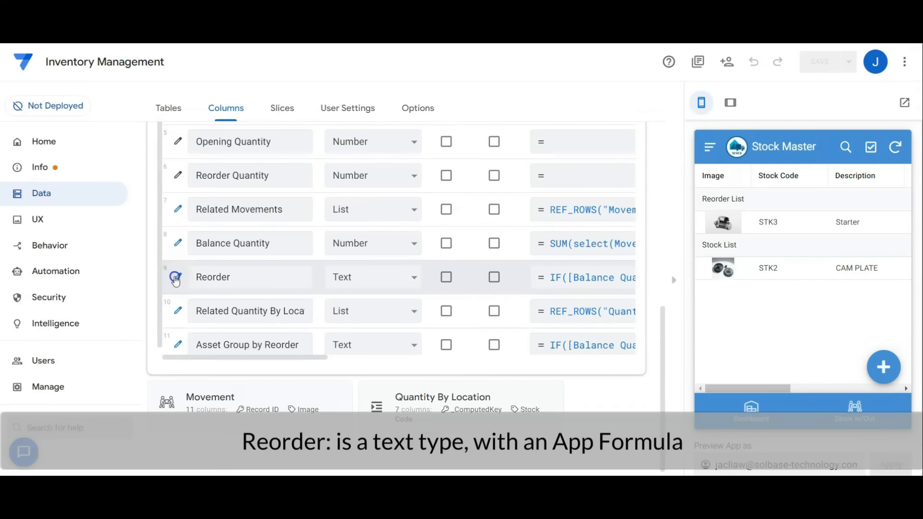
{"action": "left_click", "coordinate": [176, 278]}
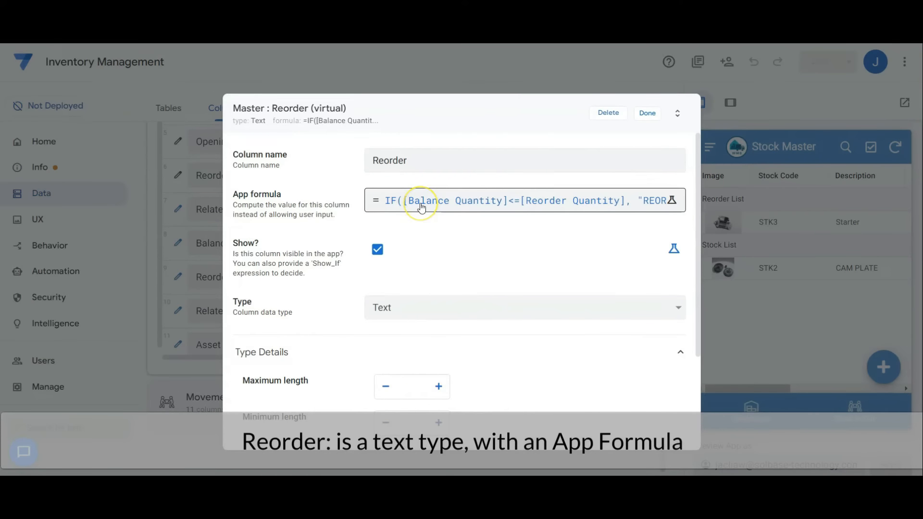
{"action": "left_click", "coordinate": [421, 204]}
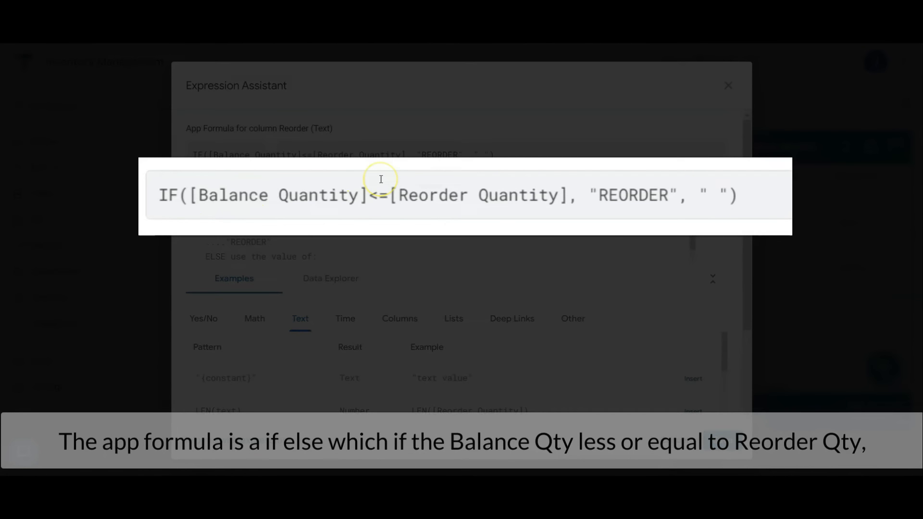
{"action": "left_click", "coordinate": [597, 178]}
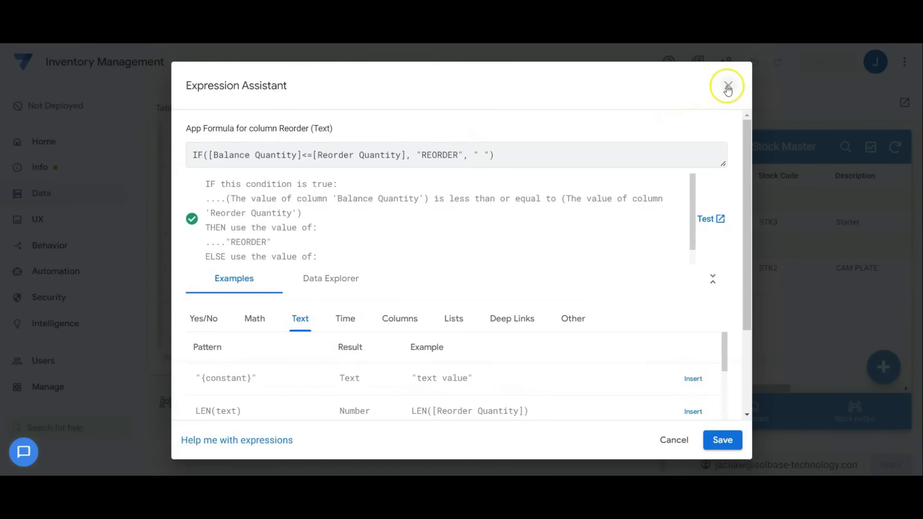
{"action": "left_click", "coordinate": [727, 85]}
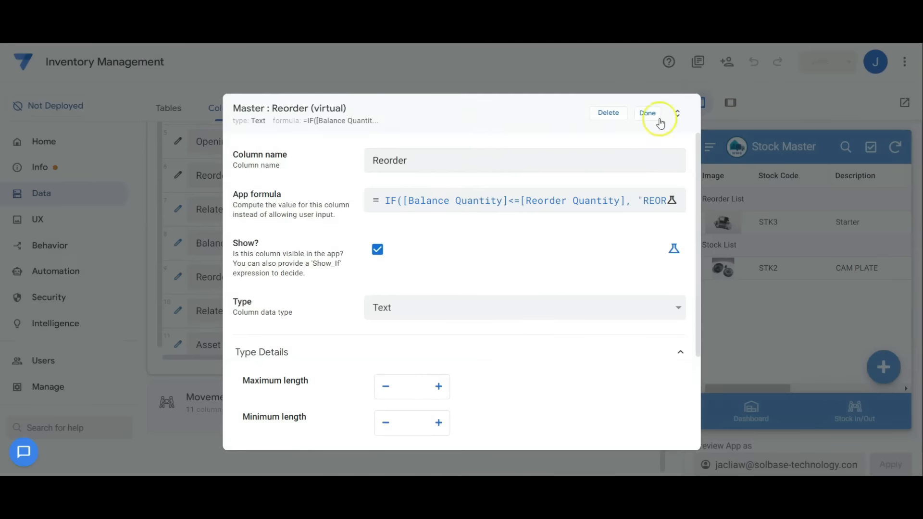
{"action": "left_click", "coordinate": [647, 114]}
Inspect the Related Quantity By Locations virtual column's app formula, element type and referenced table, and close its settings.
{"action": "left_click", "coordinate": [177, 310]}
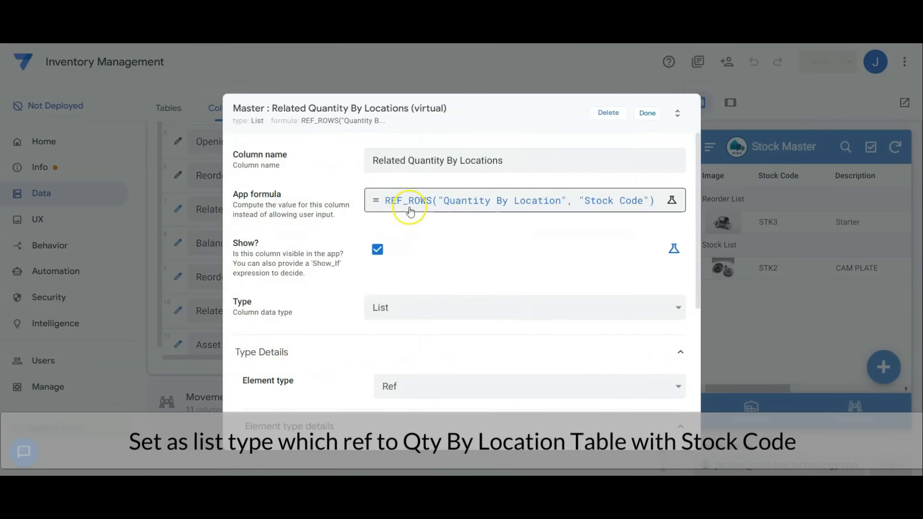
{"action": "left_click", "coordinate": [409, 211]}
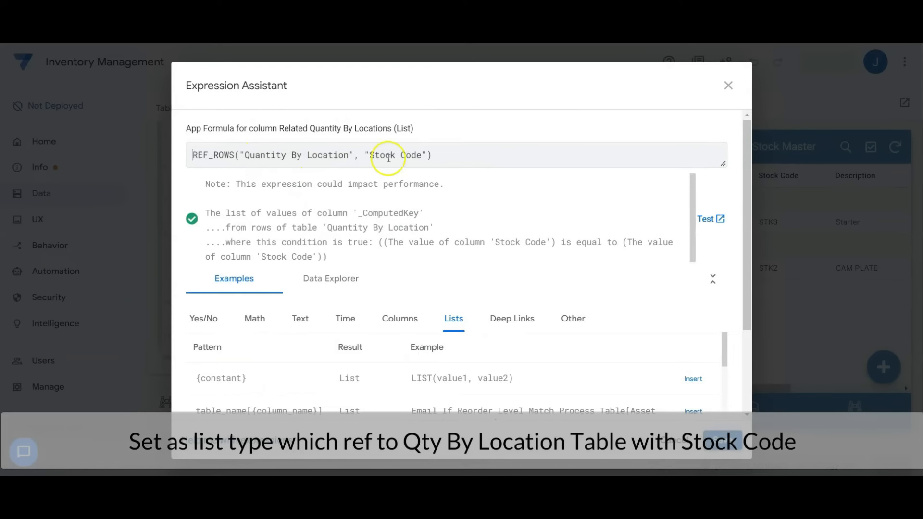
{"action": "left_click", "coordinate": [728, 85]}
{"action": "scroll", "coordinate": [448, 307], "scroll_direction": "down", "scroll_amount": 4}
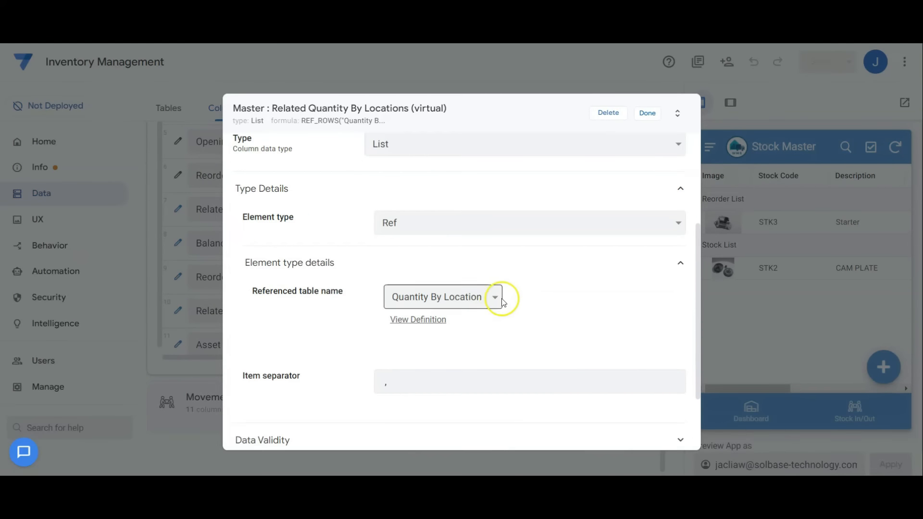
{"action": "left_click", "coordinate": [647, 113]}
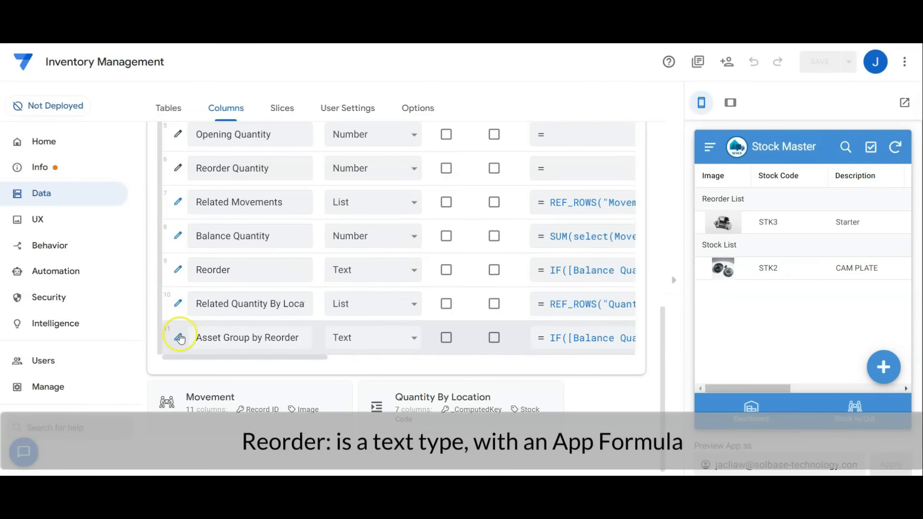
Examine the Asset Group by Reorder virtual column's app formula, close its settings, and collapse the Master table's column list.
{"action": "left_click", "coordinate": [179, 337]}
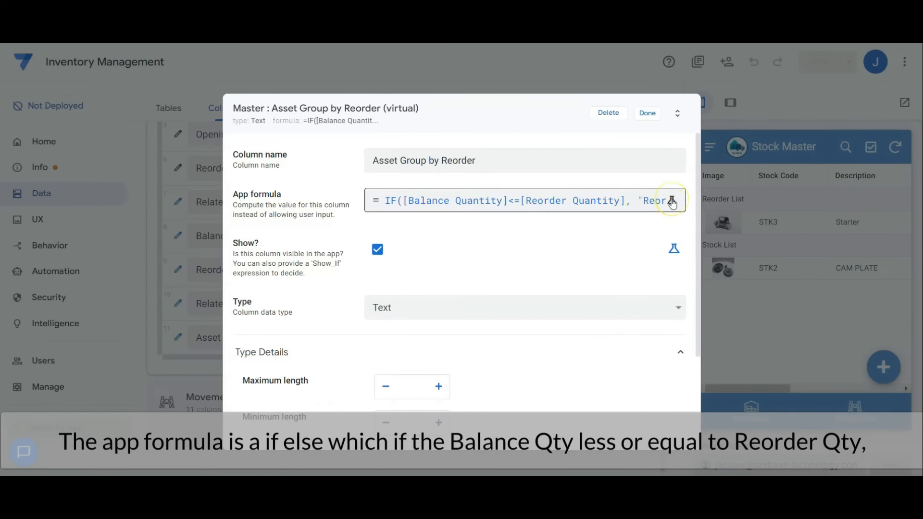
{"action": "left_click", "coordinate": [671, 201]}
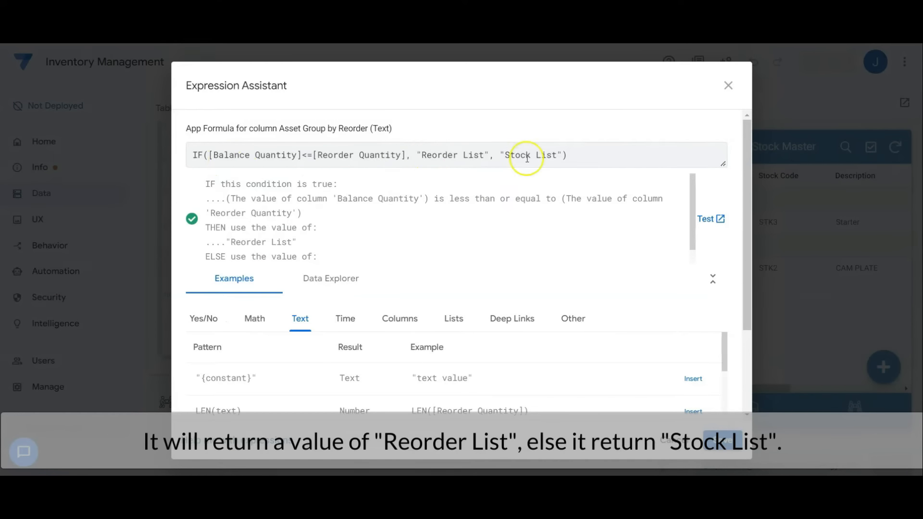
{"action": "left_click", "coordinate": [684, 444]}
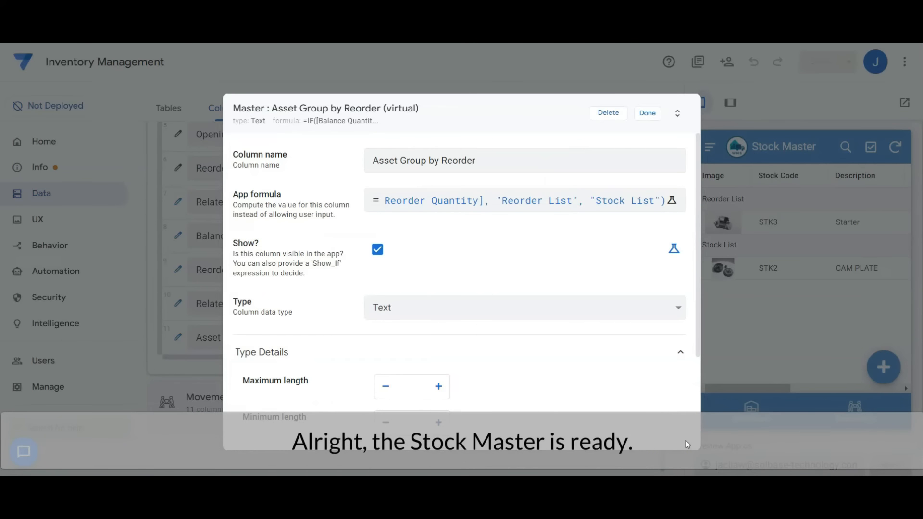
{"action": "left_click", "coordinate": [647, 114]}
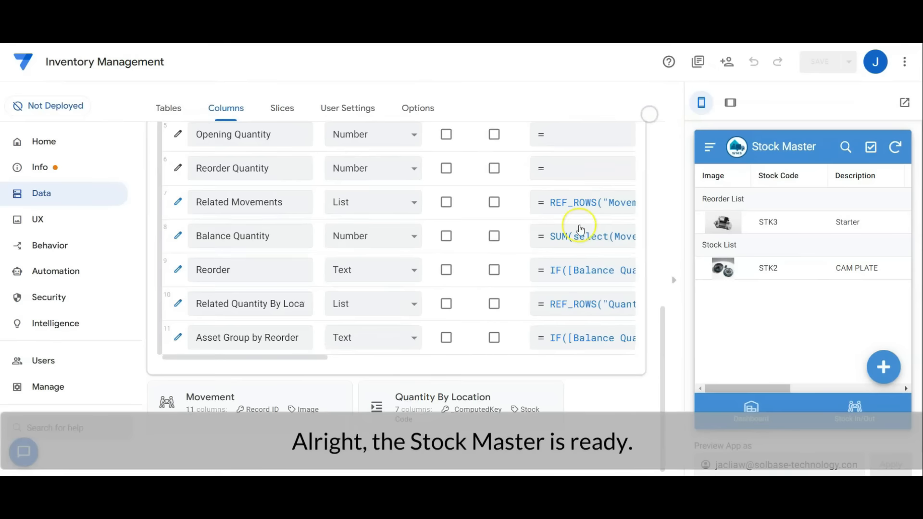
{"action": "scroll", "coordinate": [612, 363], "scroll_direction": "up", "scroll_amount": 5}
{"action": "left_click", "coordinate": [328, 299]}
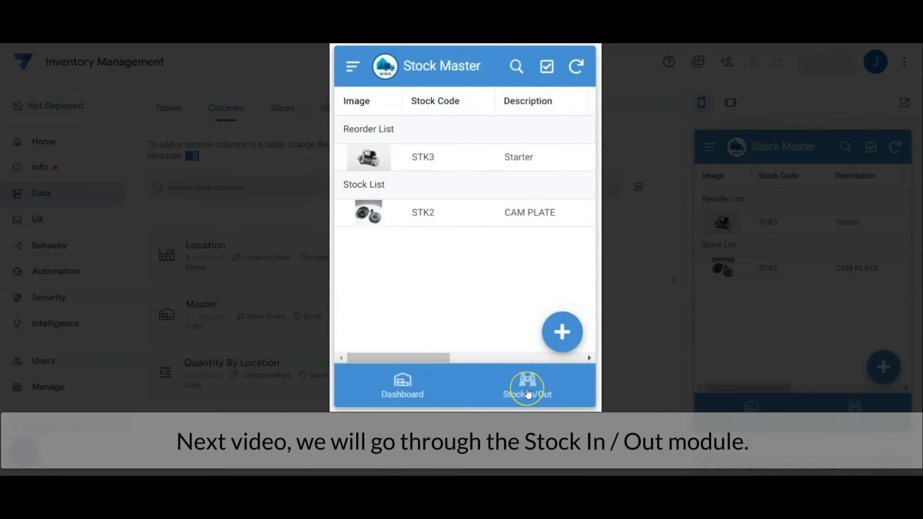
Preview the Stock In/Out record list and its new-record form in the app preview, and return to the list.
{"action": "left_click", "coordinate": [528, 393]}
{"action": "mouse_move", "coordinate": [588, 144]}
{"action": "left_mouse_down"}
{"action": "mouse_move", "coordinate": [589, 220]}
{"action": "mouse_move", "coordinate": [589, 130]}
{"action": "left_mouse_up"}
{"action": "left_click", "coordinate": [562, 331]}
{"action": "scroll", "coordinate": [548, 273], "scroll_direction": "down", "scroll_amount": 2}
{"action": "scroll", "coordinate": [549, 274], "scroll_direction": "up", "scroll_amount": 2}
{"action": "left_click", "coordinate": [413, 390]}
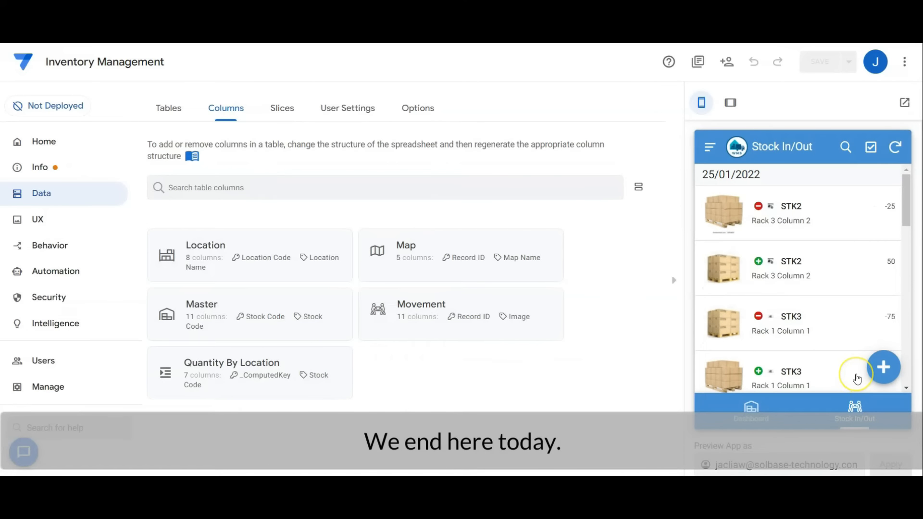
{"action": "left_click", "coordinate": [842, 363]}
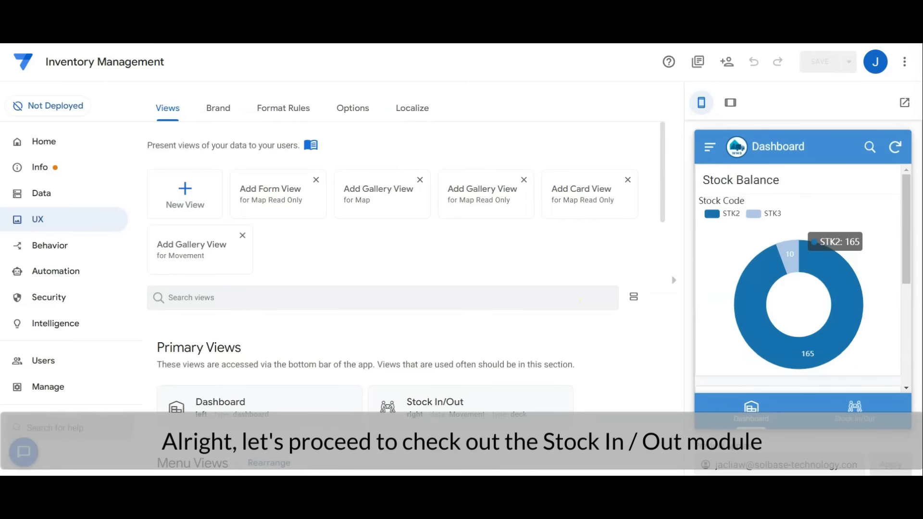
Open the Stock In/Out primary view and review its data source, view type, position, sorting, grouping, main image, header and summary columns.
{"action": "left_click", "coordinate": [845, 411]}
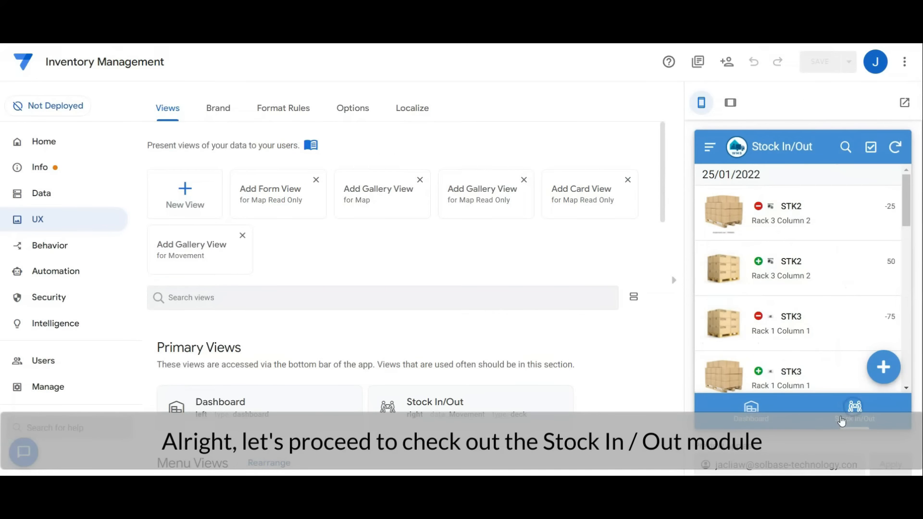
{"action": "scroll", "coordinate": [441, 289], "scroll_direction": "down", "scroll_amount": 3}
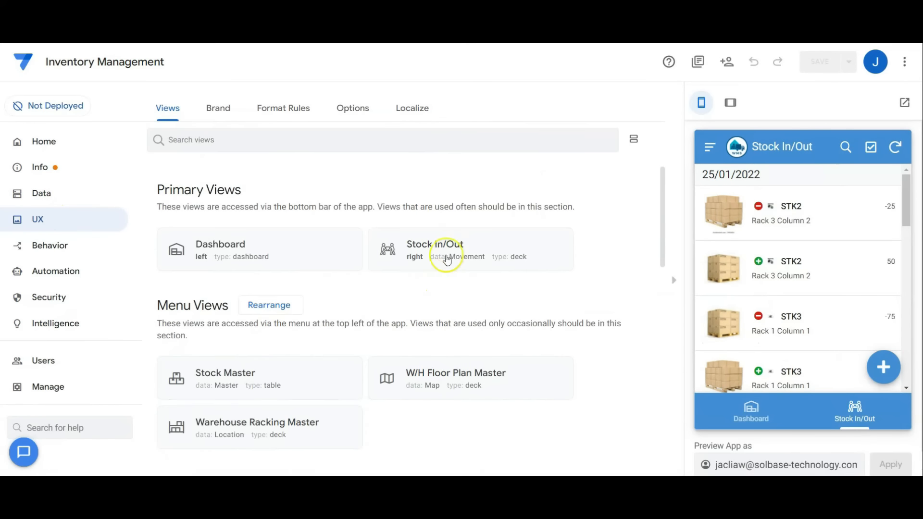
{"action": "left_click", "coordinate": [447, 247]}
{"action": "scroll", "coordinate": [446, 270], "scroll_direction": "down", "scroll_amount": 2}
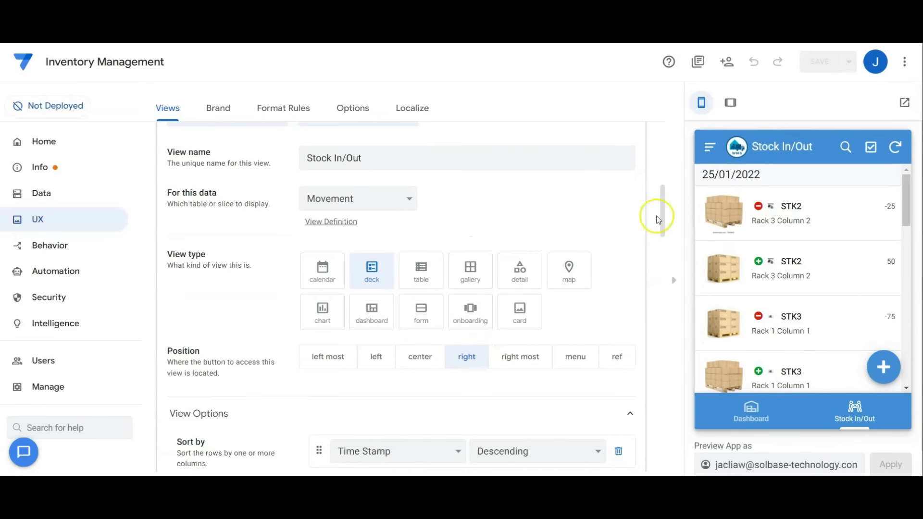
{"action": "left_click_drag", "start_coordinate": [658, 220], "coordinate": [661, 251]}
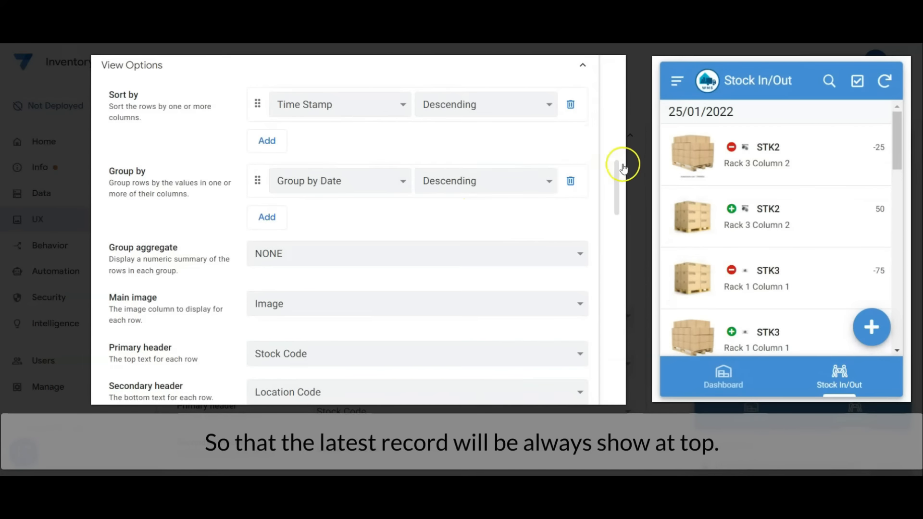
{"action": "scroll", "coordinate": [624, 167], "scroll_direction": "down", "scroll_amount": 4}
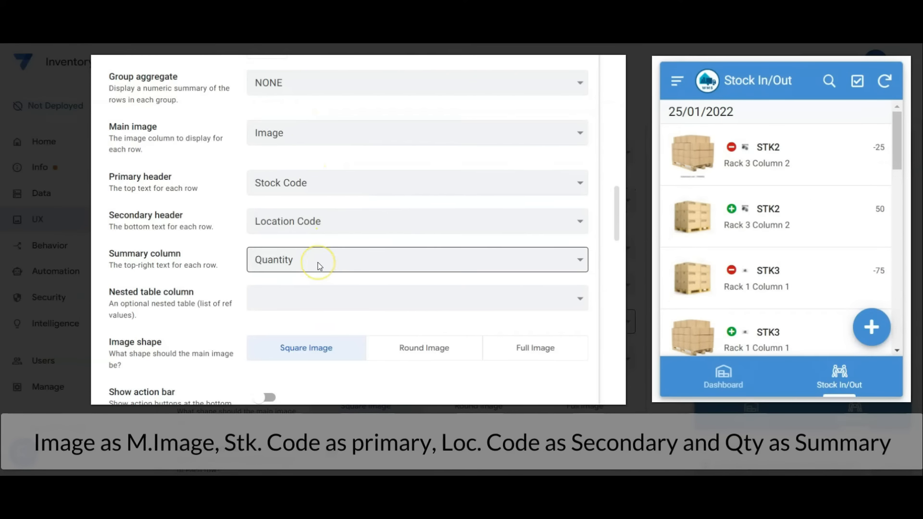
Check the display icon chosen for the Stock In/Out view, and collapse the view's settings.
{"action": "left_click_drag", "start_coordinate": [615, 209], "coordinate": [616, 243]}
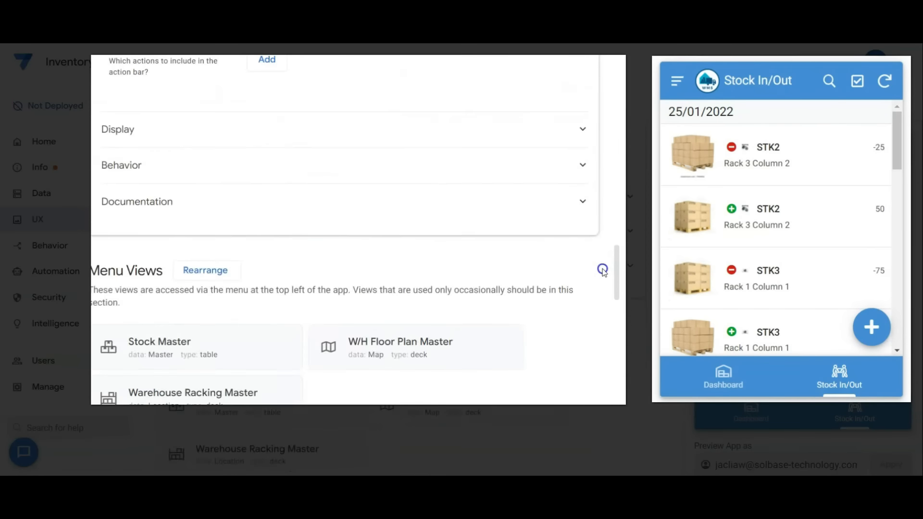
{"action": "left_click", "coordinate": [326, 142]}
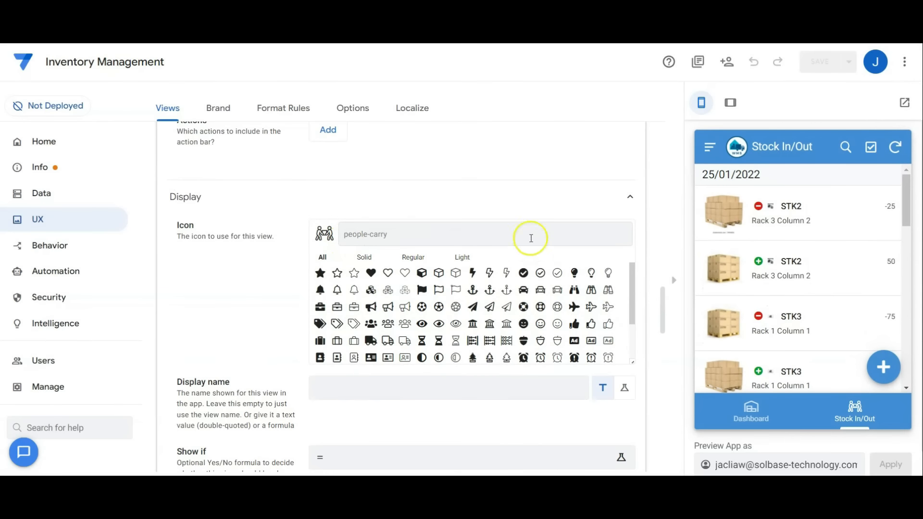
{"action": "scroll", "coordinate": [524, 225], "scroll_direction": "up", "scroll_amount": 15}
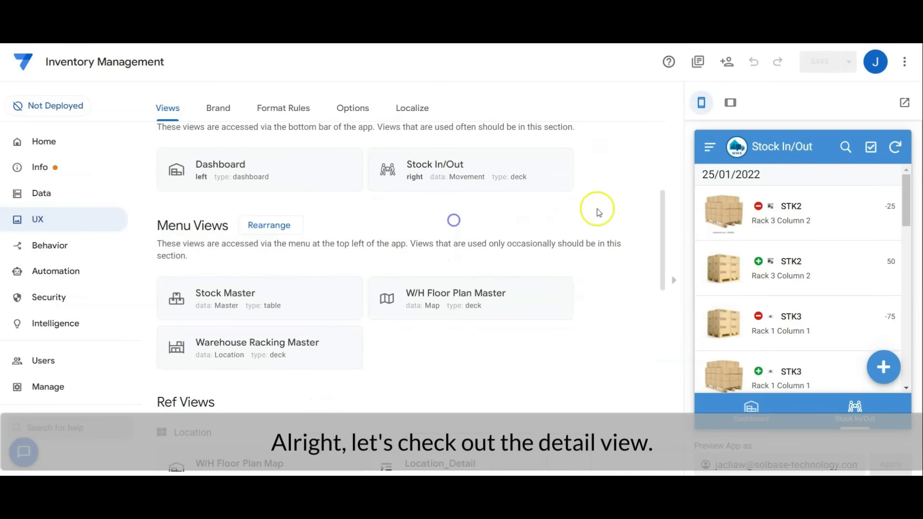
{"action": "scroll", "coordinate": [595, 207], "scroll_direction": "up", "scroll_amount": 5}
Open the first STK2 movement record in the preview and examine the column order in its detail view's settings.
{"action": "left_click", "coordinate": [837, 219]}
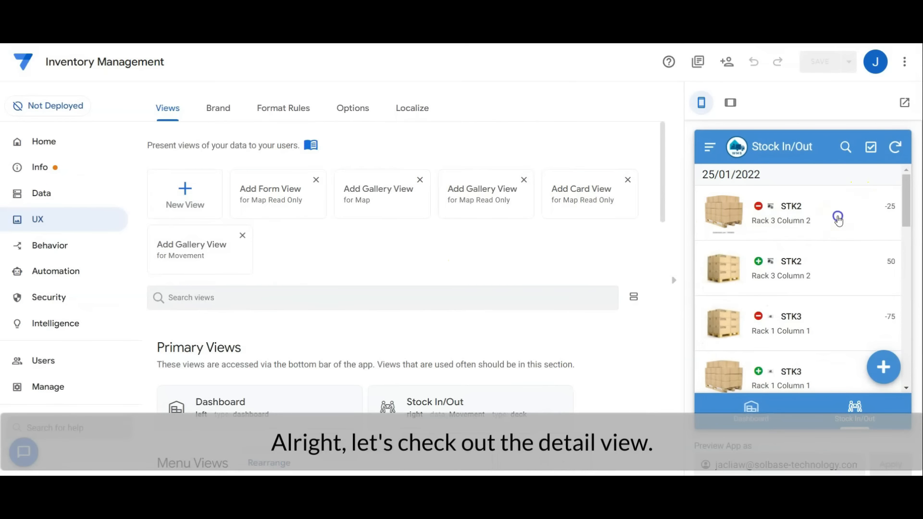
{"action": "scroll", "coordinate": [579, 284], "scroll_direction": "down", "scroll_amount": 15}
{"action": "left_click", "coordinate": [336, 239]}
{"action": "scroll", "coordinate": [598, 304], "scroll_direction": "down", "scroll_amount": 2}
{"action": "scroll", "coordinate": [596, 303], "scroll_direction": "down", "scroll_amount": 5}
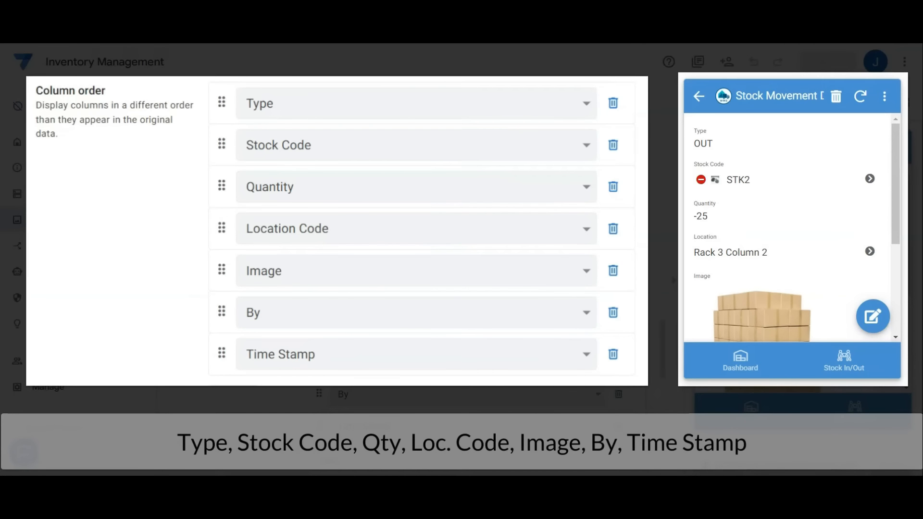
Look through the movement record's details in the preview down to the time stamp, and check the indicator icon beside its stock code.
{"action": "left_click", "coordinate": [899, 305]}
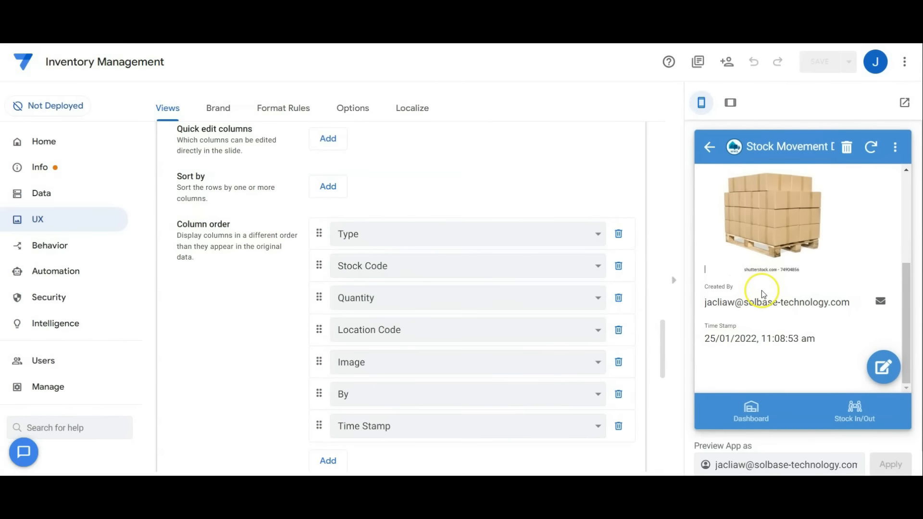
{"action": "scroll", "coordinate": [761, 290], "scroll_direction": "up", "scroll_amount": 5}
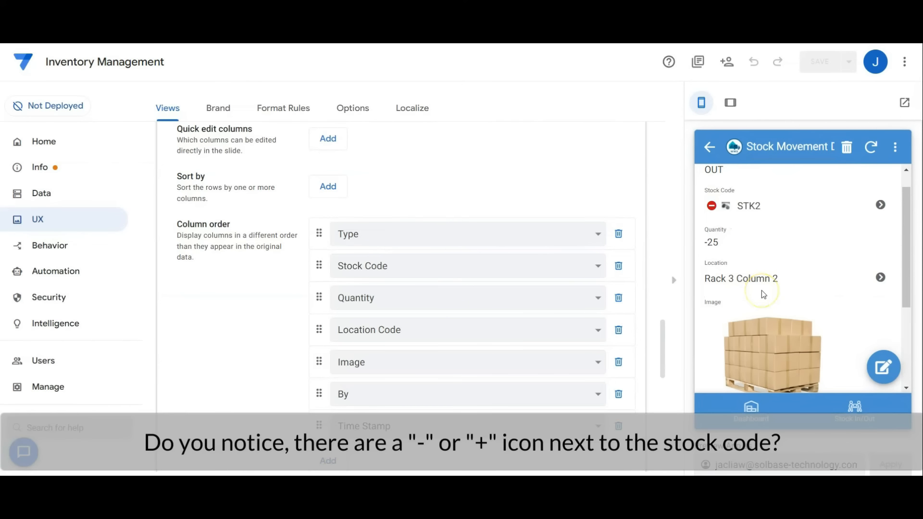
{"action": "scroll", "coordinate": [762, 290], "scroll_direction": "up", "scroll_amount": 1}
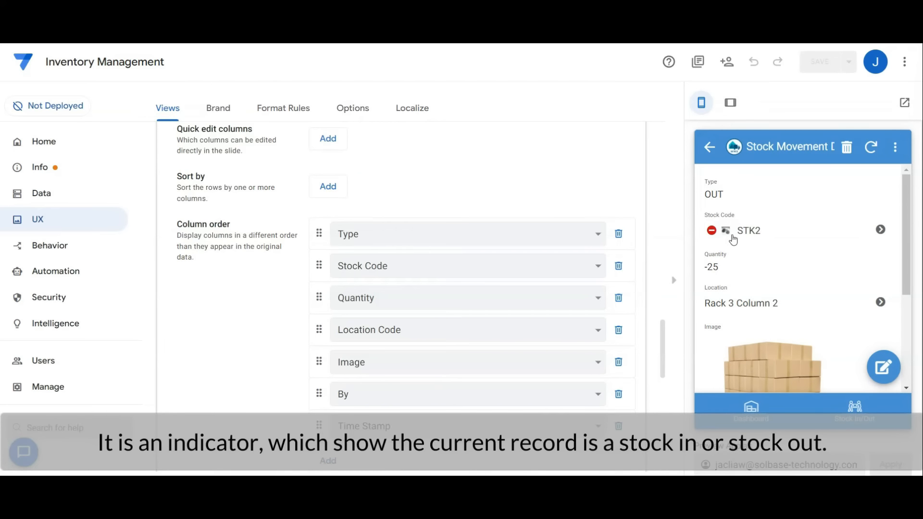
{"action": "left_click", "coordinate": [742, 233]}
Open the Movement table's IN Icon format rule and review its name, table, condition and formatted column.
{"action": "left_click", "coordinate": [287, 108]}
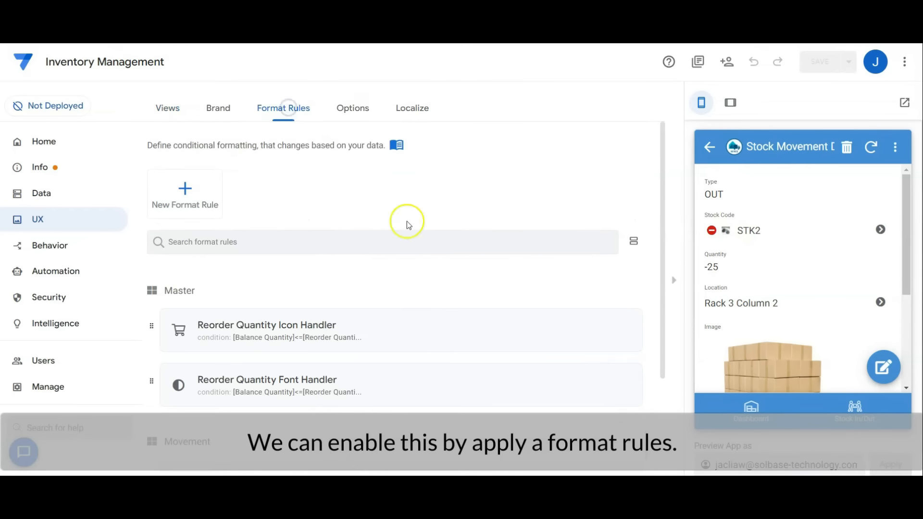
{"action": "scroll", "coordinate": [407, 221], "scroll_direction": "down", "scroll_amount": 3}
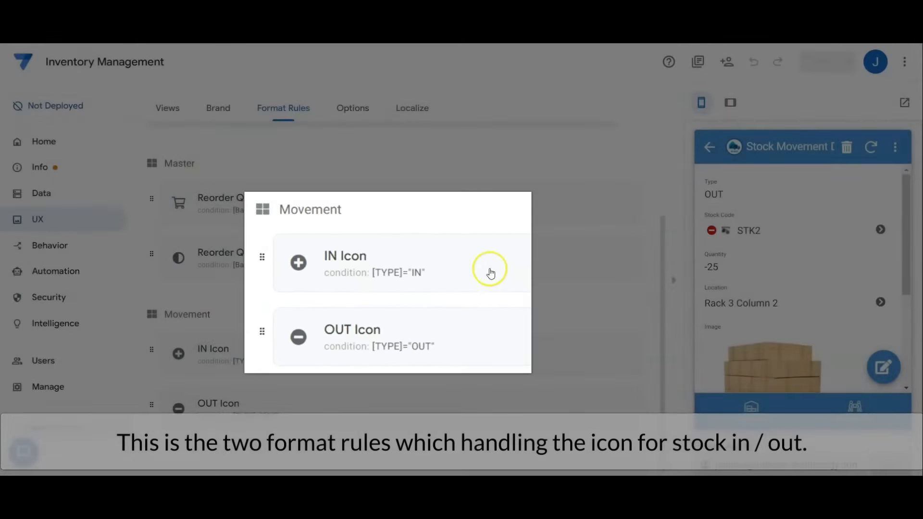
{"action": "left_click", "coordinate": [319, 359]}
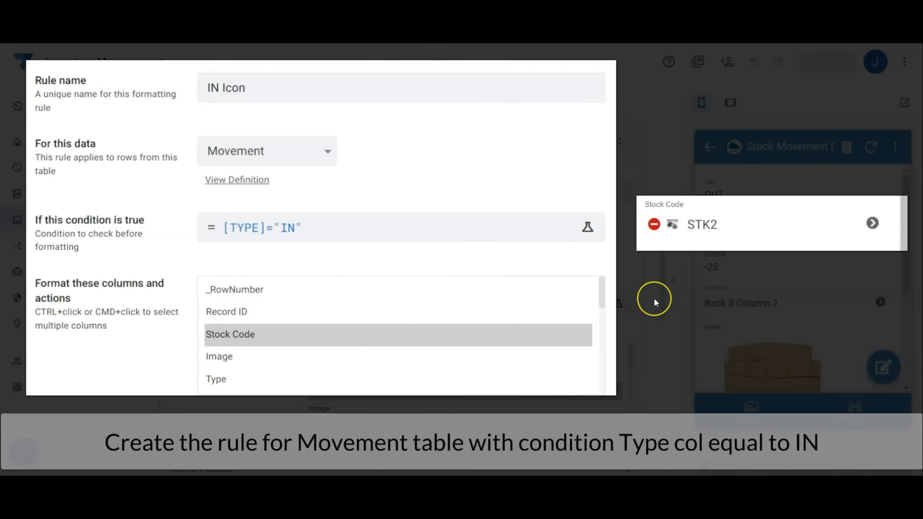
{"action": "left_click", "coordinate": [367, 88]}
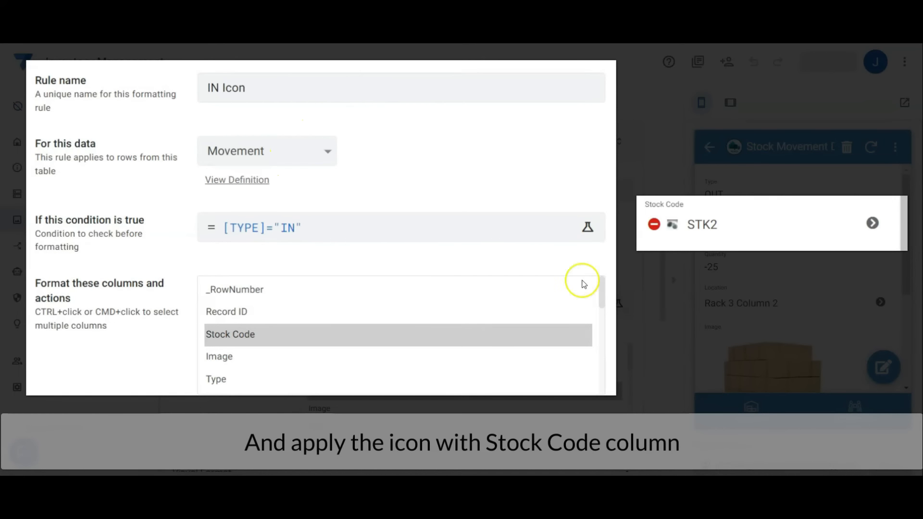
Check the icon and highlight color in the IN Icon rule's visual format settings.
{"action": "scroll", "coordinate": [661, 299], "scroll_direction": "down", "scroll_amount": 5}
{"action": "scroll", "coordinate": [656, 391], "scroll_direction": "down", "scroll_amount": 3}
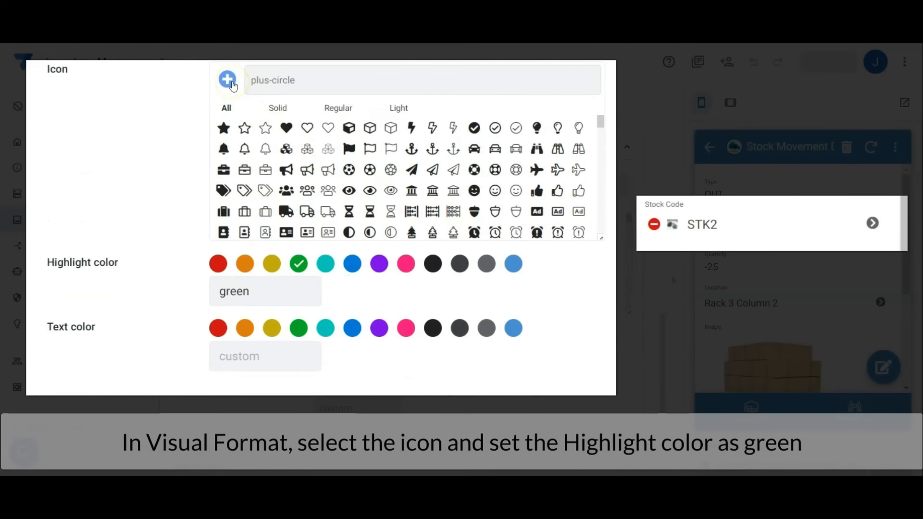
{"action": "left_click", "coordinate": [300, 263]}
{"action": "scroll", "coordinate": [384, 334], "scroll_direction": "down", "scroll_amount": 3}
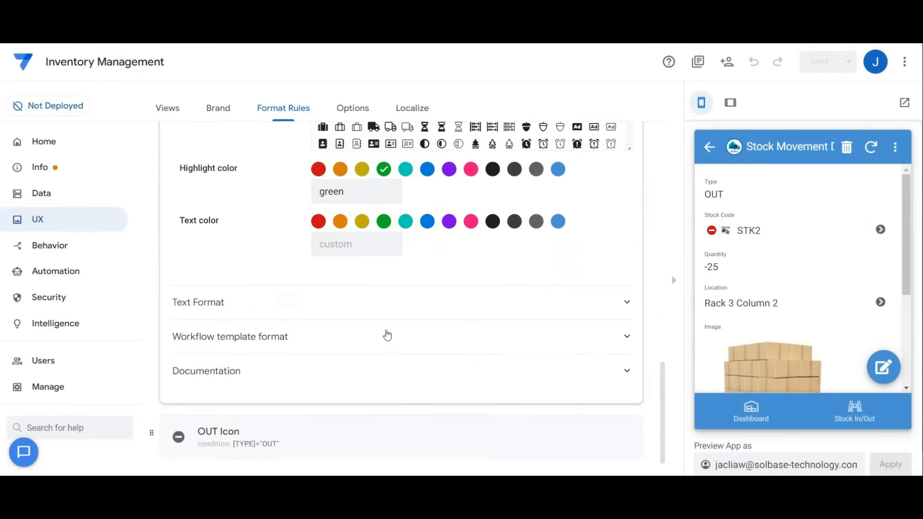
Open the Movement table's OUT Icon format rule and review its condition, formatted column, icon and highlight color.
{"action": "left_click", "coordinate": [362, 409]}
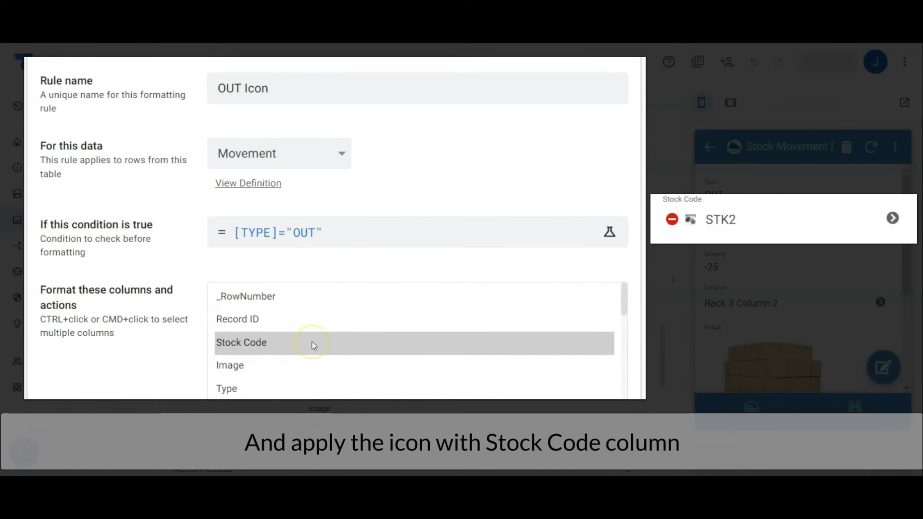
{"action": "scroll", "coordinate": [312, 341], "scroll_direction": "down", "scroll_amount": 4}
{"action": "left_click", "coordinate": [141, 350]}
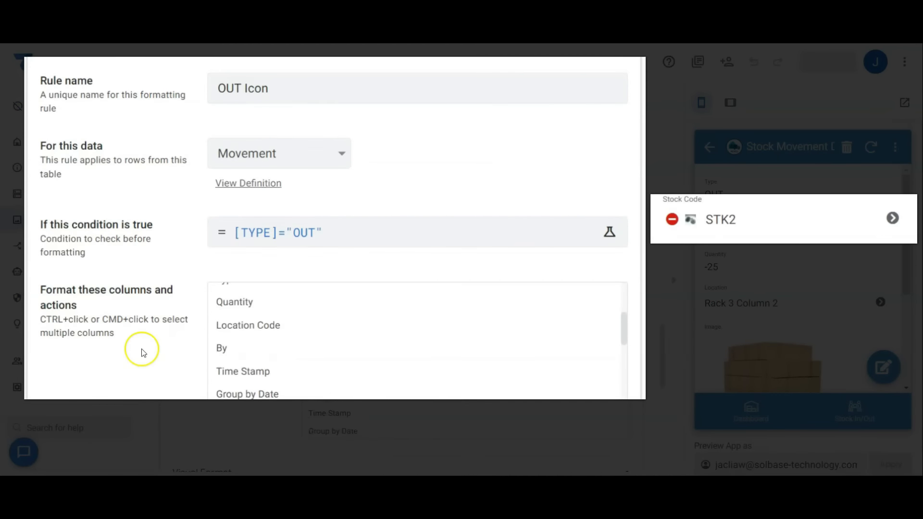
{"action": "scroll", "coordinate": [145, 346], "scroll_direction": "down", "scroll_amount": 6}
{"action": "scroll", "coordinate": [149, 343], "scroll_direction": "down", "scroll_amount": 2}
{"action": "scroll", "coordinate": [154, 336], "scroll_direction": "up", "scroll_amount": 3}
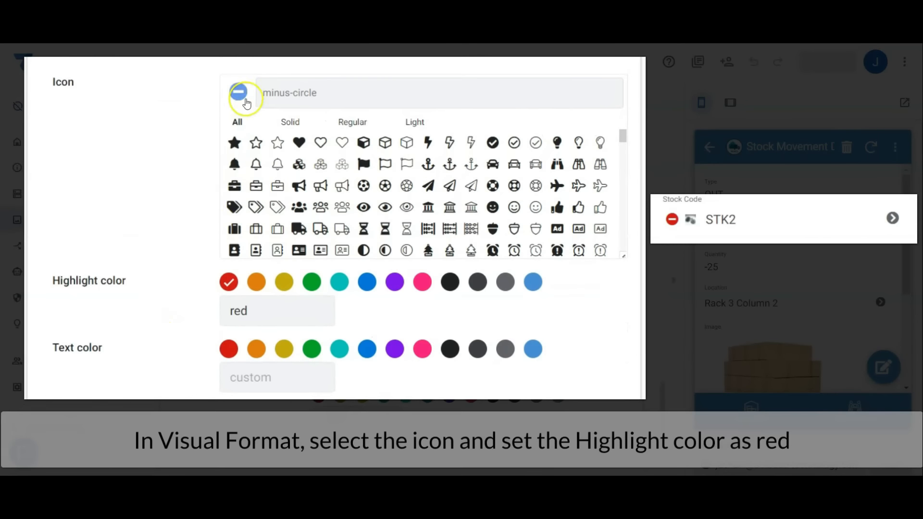
{"action": "left_click", "coordinate": [226, 287]}
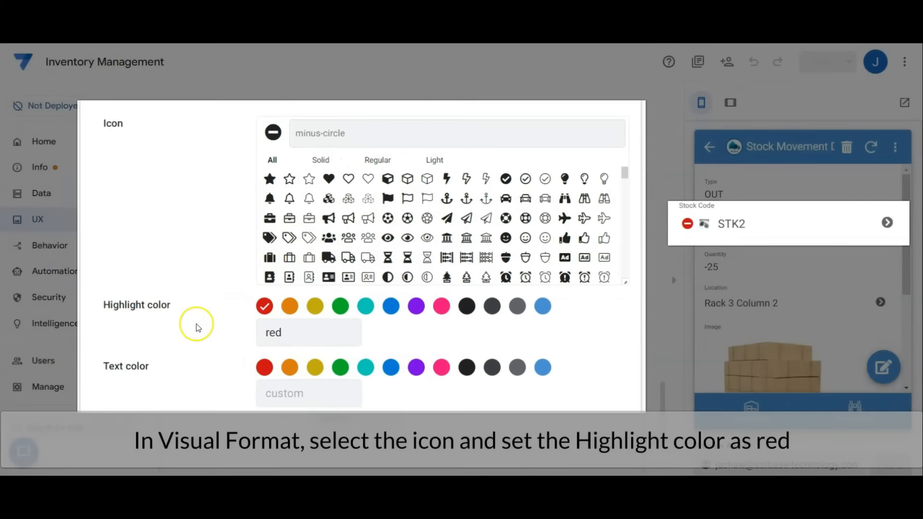
Collapse the OUT Icon and IN Icon rules, and open the STK3 record from Stock Master in the preview.
{"action": "scroll", "coordinate": [251, 349], "scroll_direction": "up", "scroll_amount": 10}
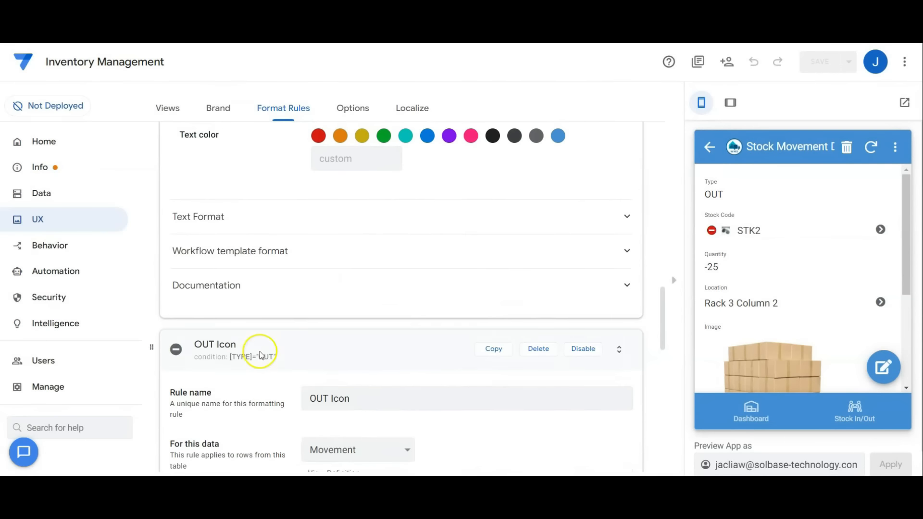
{"action": "left_click", "coordinate": [260, 354]}
{"action": "scroll", "coordinate": [330, 266], "scroll_direction": "up", "scroll_amount": 10}
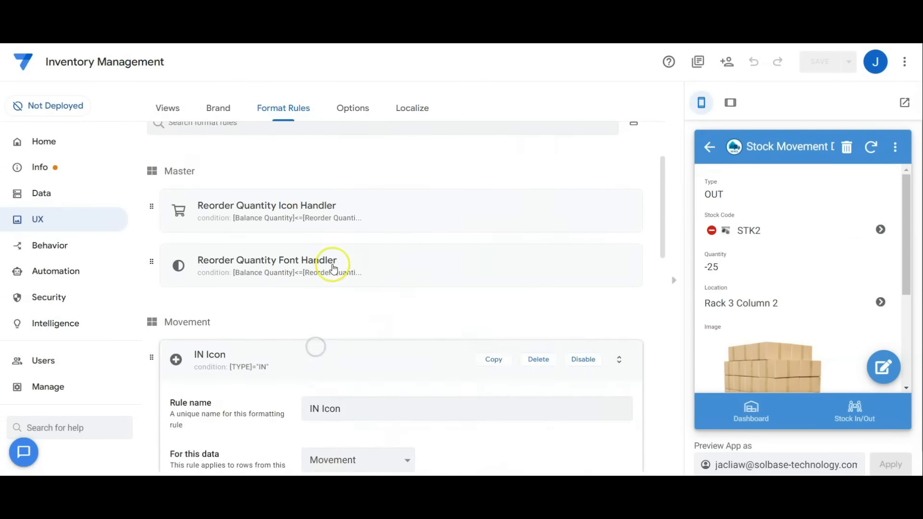
{"action": "left_click", "coordinate": [335, 347]}
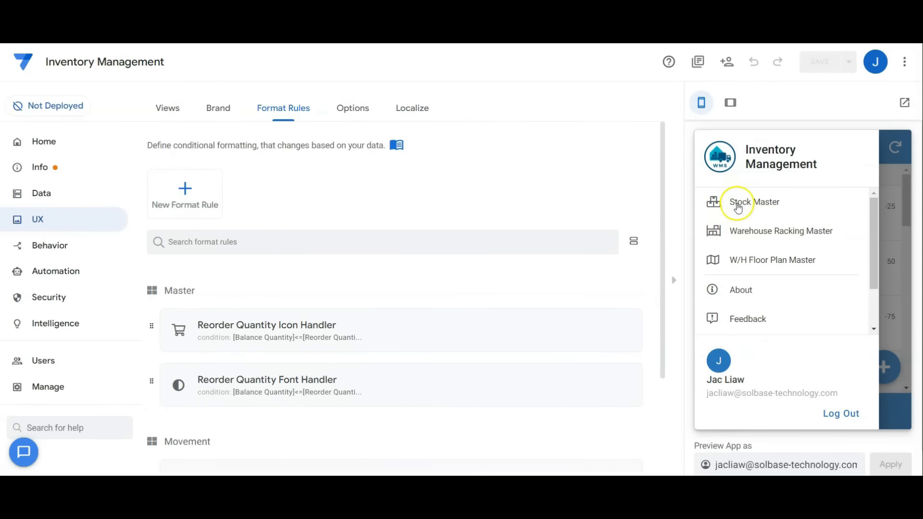
{"action": "left_click", "coordinate": [738, 202]}
{"action": "left_click", "coordinate": [792, 225]}
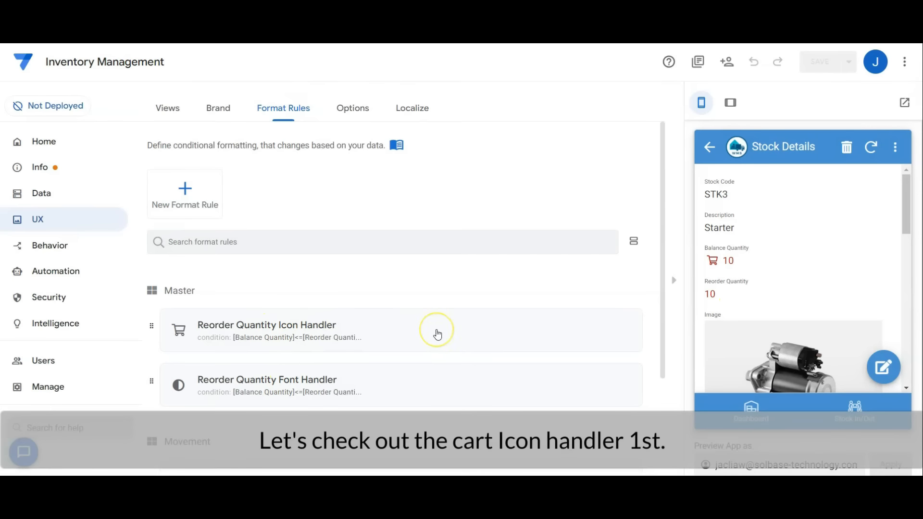
Open the Master table's Reorder Quantity Icon Handler rule and review its condition, formatted column, icon and text color.
{"action": "left_click", "coordinate": [348, 328]}
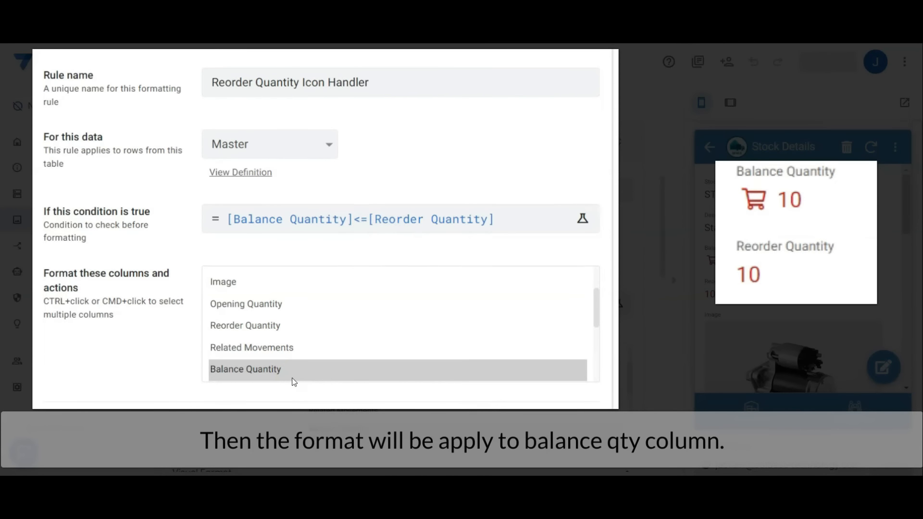
{"action": "scroll", "coordinate": [171, 346], "scroll_direction": "down", "scroll_amount": 6}
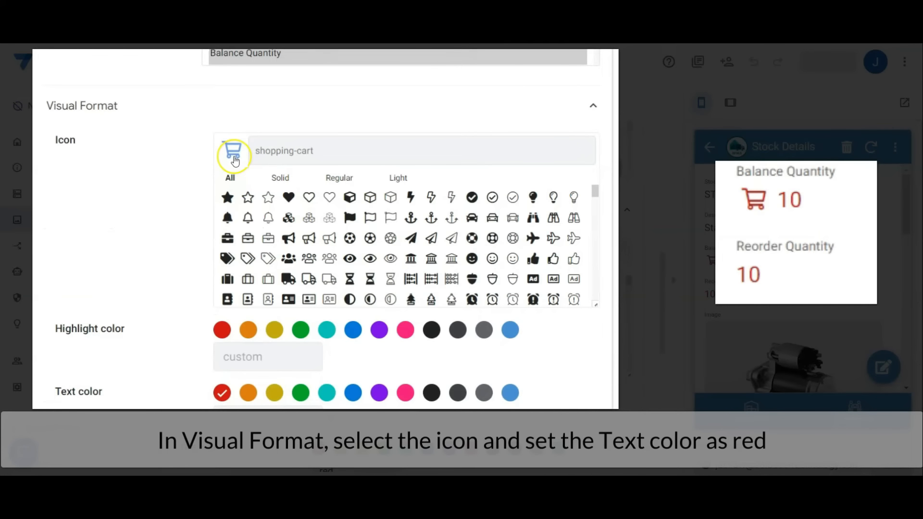
{"action": "left_click", "coordinate": [221, 394]}
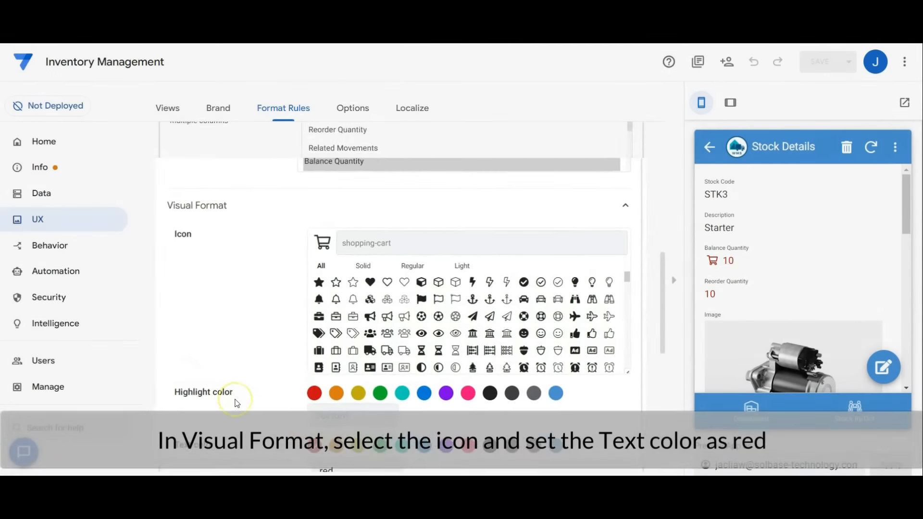
{"action": "scroll", "coordinate": [135, 344], "scroll_direction": "down", "scroll_amount": 5}
{"action": "scroll", "coordinate": [243, 404], "scroll_direction": "up", "scroll_amount": 3}
{"action": "scroll", "coordinate": [244, 402], "scroll_direction": "down", "scroll_amount": 5}
Review the Reorder Quantity Font Handler rule's condition, formatted column and text color, and collapse both reorder quantity rules.
{"action": "left_click", "coordinate": [285, 302]}
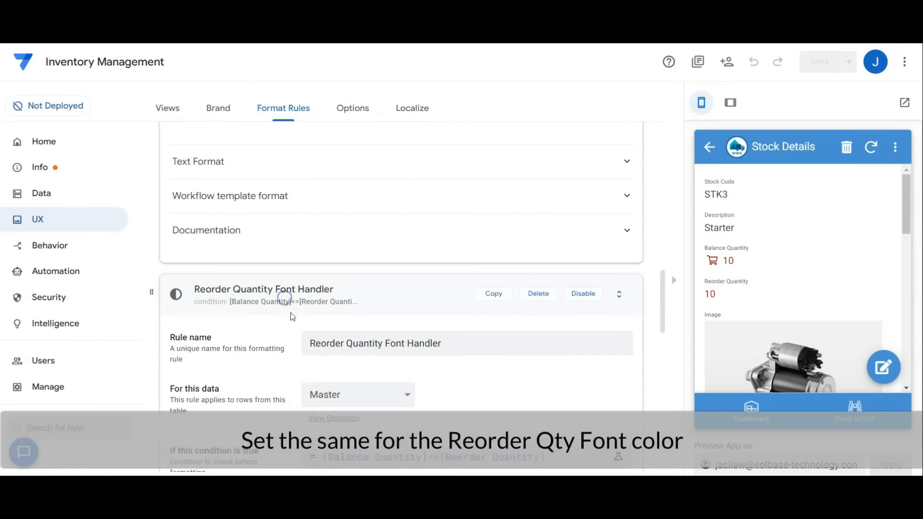
{"action": "scroll", "coordinate": [253, 319], "scroll_direction": "down", "scroll_amount": 5}
{"action": "scroll", "coordinate": [254, 289], "scroll_direction": "up", "scroll_amount": 1}
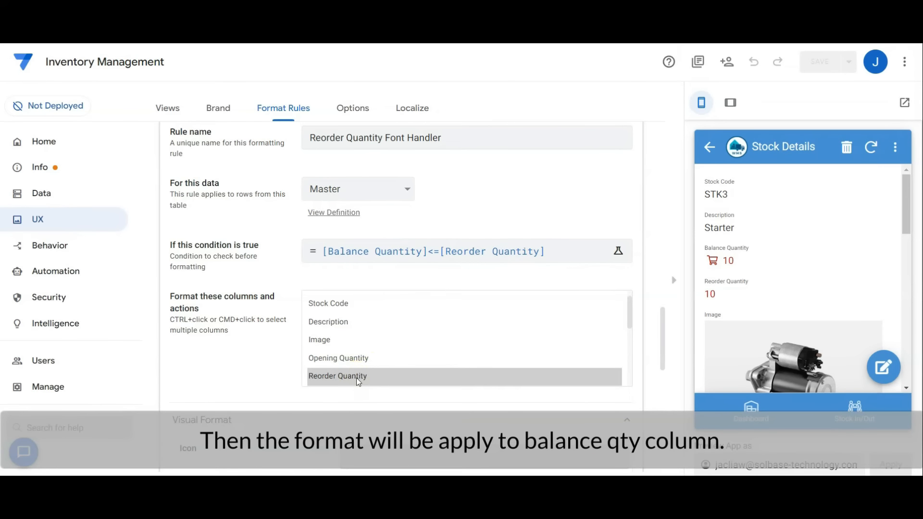
{"action": "scroll", "coordinate": [269, 407], "scroll_direction": "down", "scroll_amount": 4}
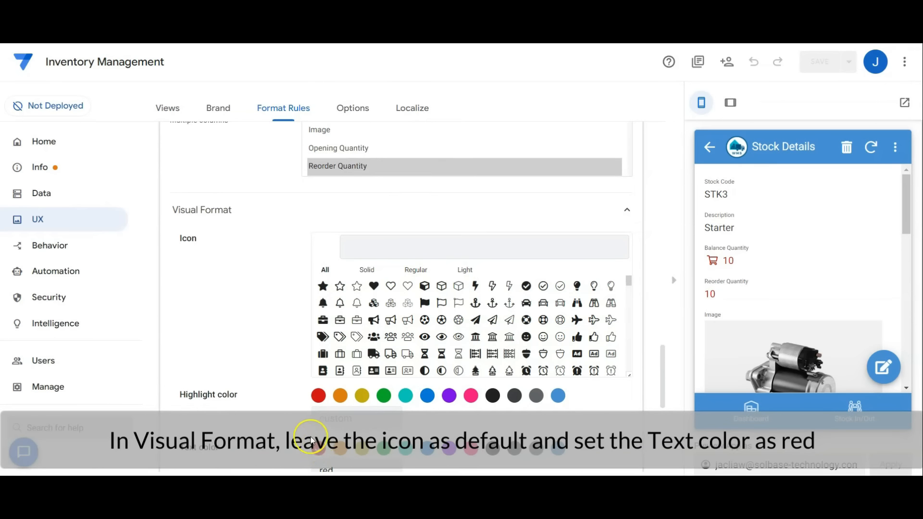
{"action": "scroll", "coordinate": [265, 409], "scroll_direction": "up", "scroll_amount": 12}
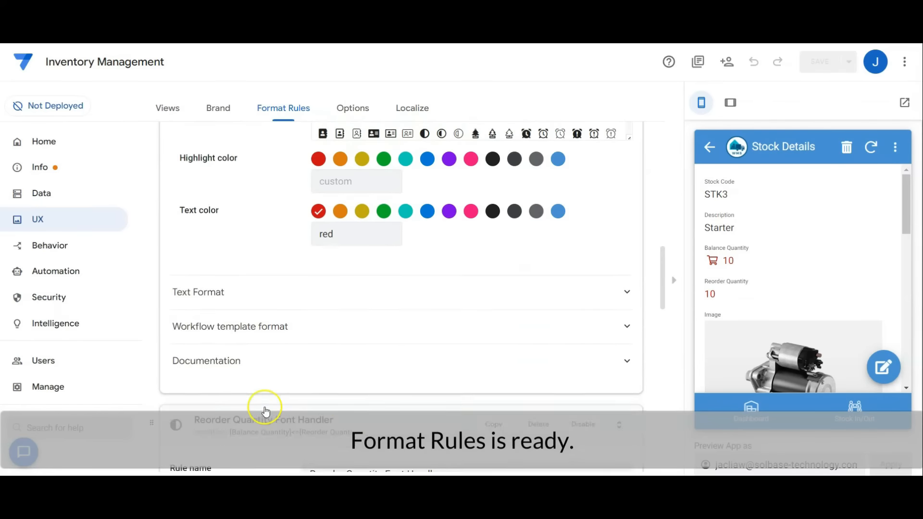
{"action": "scroll", "coordinate": [364, 421], "scroll_direction": "up", "scroll_amount": 10}
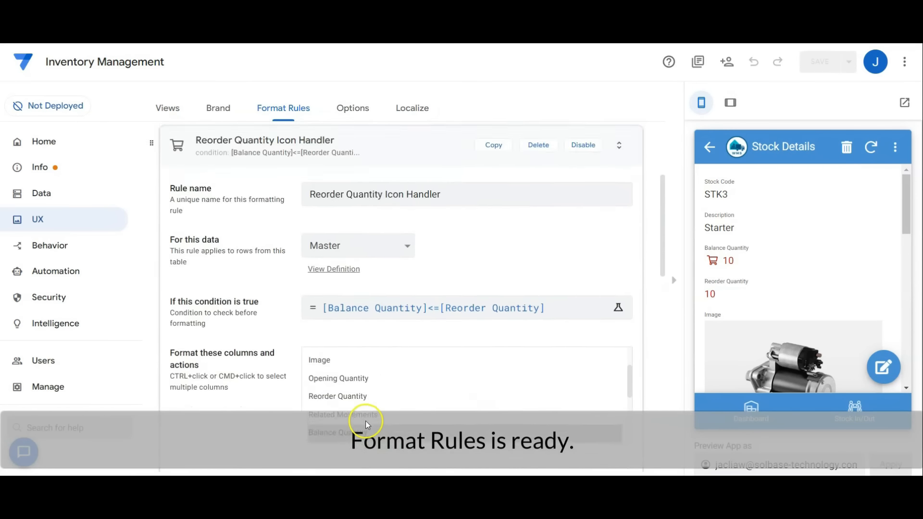
{"action": "left_click", "coordinate": [369, 324]}
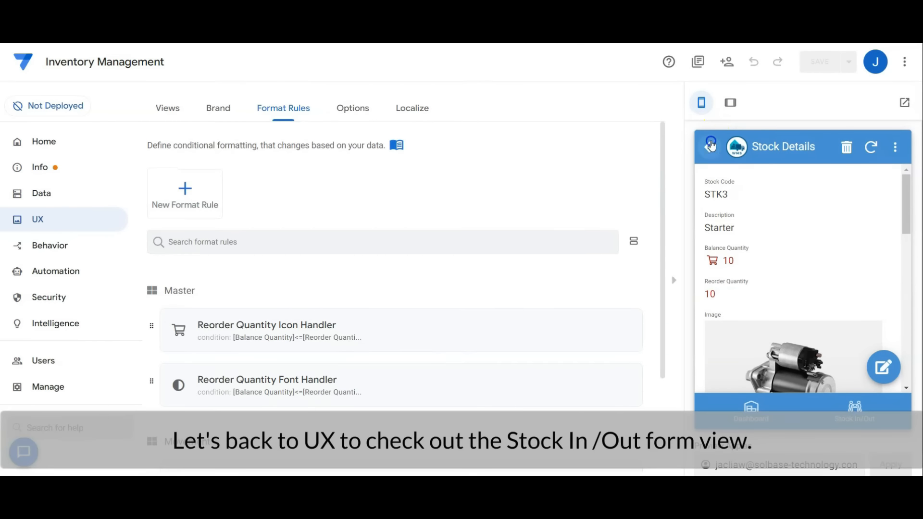
Open the Movement_Form view's settings and bring up a new stock movement form from Stock In/Out in the preview.
{"action": "left_click", "coordinate": [710, 146]}
{"action": "left_click", "coordinate": [854, 409]}
{"action": "left_click", "coordinate": [834, 370]}
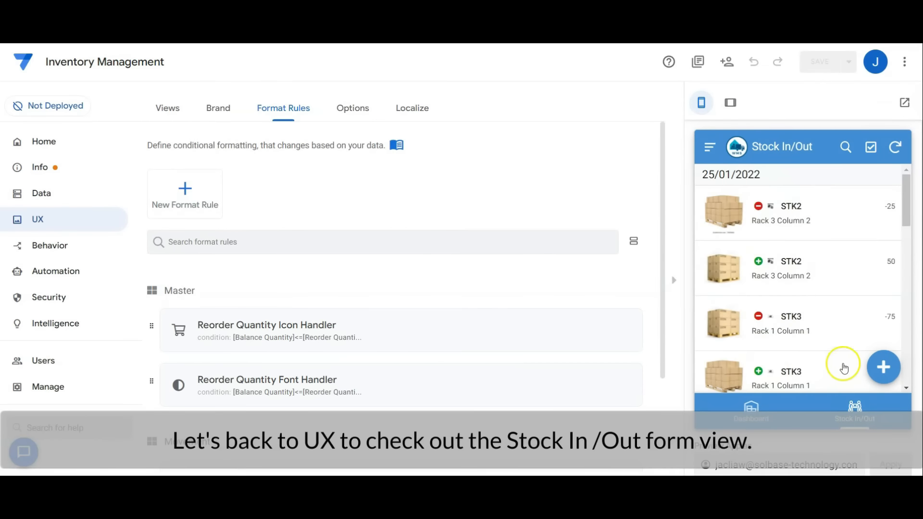
{"action": "left_click", "coordinate": [168, 108]}
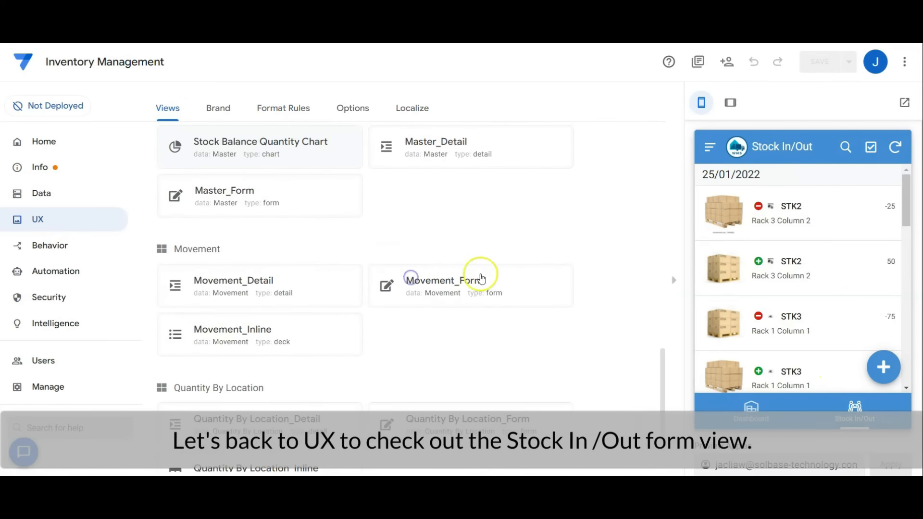
{"action": "left_click", "coordinate": [478, 271]}
{"action": "left_click", "coordinate": [884, 366]}
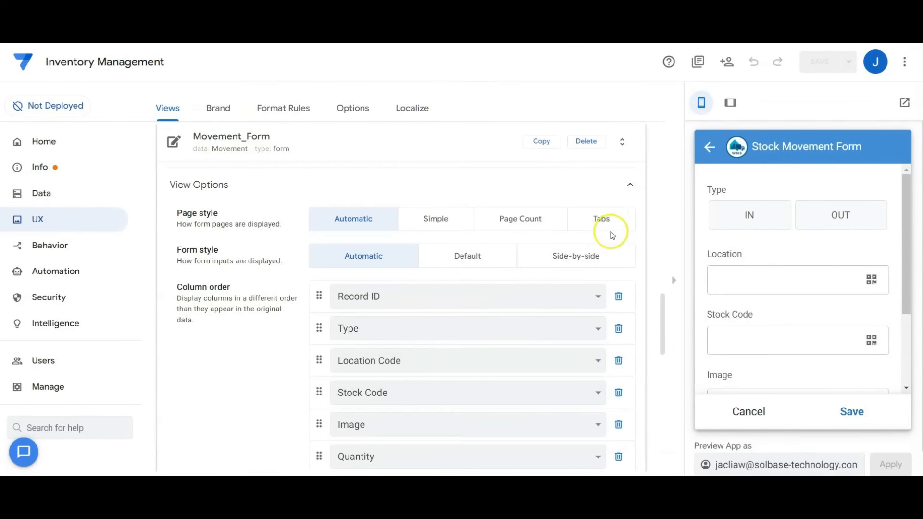
Compare Movement_Form's column order with the fields in the preview form, and check the view's Form Saved event action.
{"action": "scroll", "coordinate": [610, 236], "scroll_direction": "down", "scroll_amount": 3}
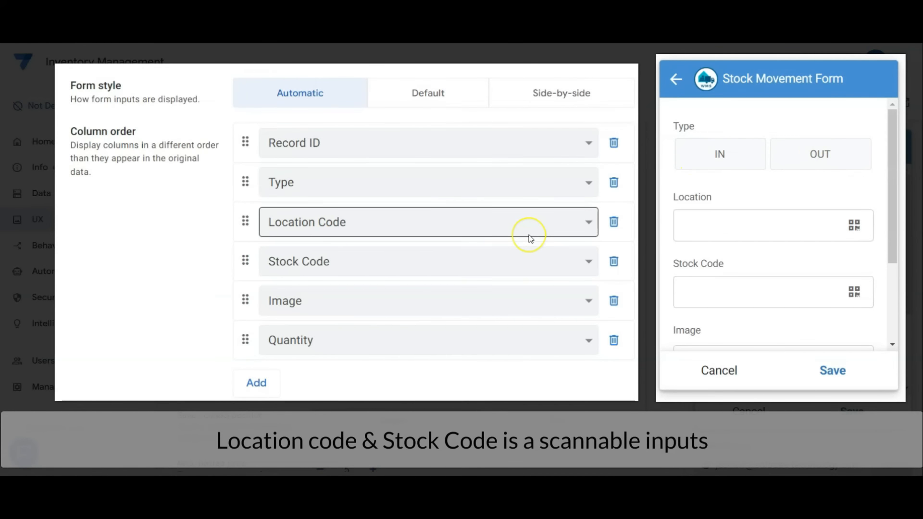
{"action": "left_click", "coordinate": [527, 275]}
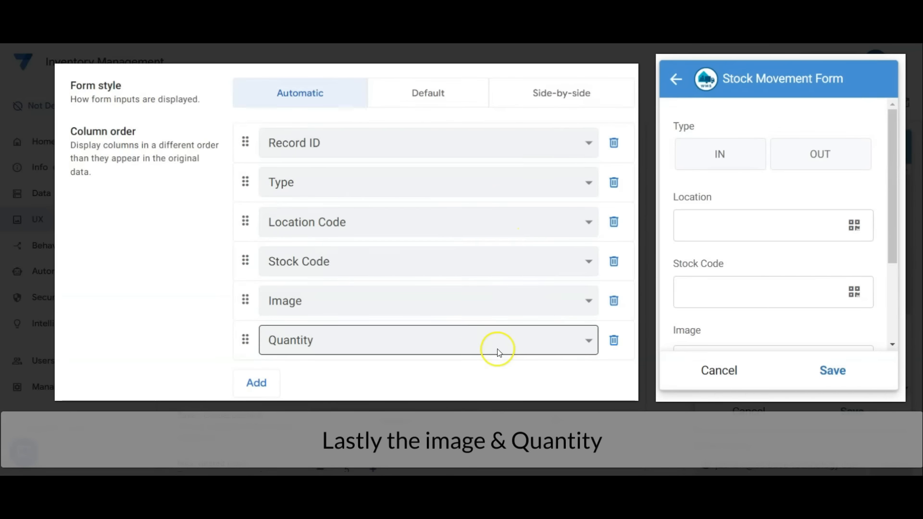
{"action": "left_click_drag", "start_coordinate": [892, 185], "coordinate": [876, 317]}
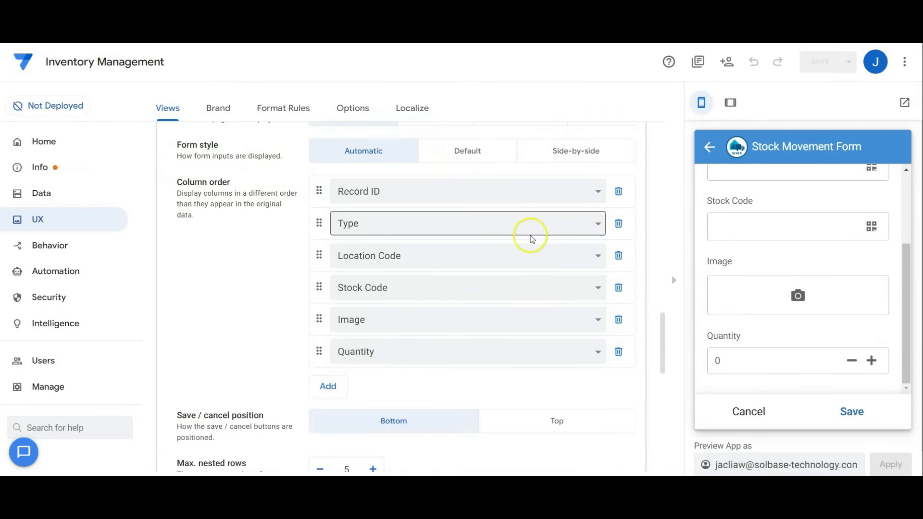
{"action": "scroll", "coordinate": [538, 265], "scroll_direction": "down", "scroll_amount": 8}
{"action": "left_click", "coordinate": [394, 351]}
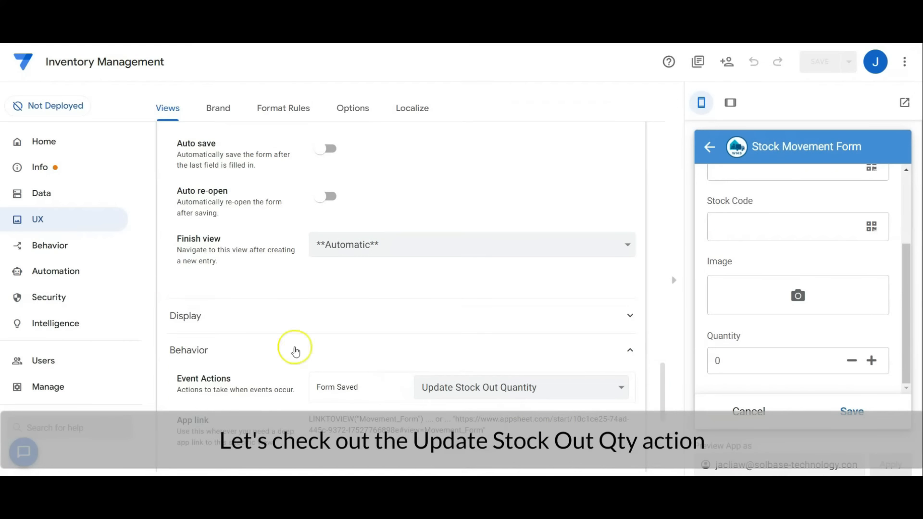
Open the Update Stock Out Quantity action and review its table, Quantity column expression and run condition.
{"action": "left_click", "coordinate": [90, 250]}
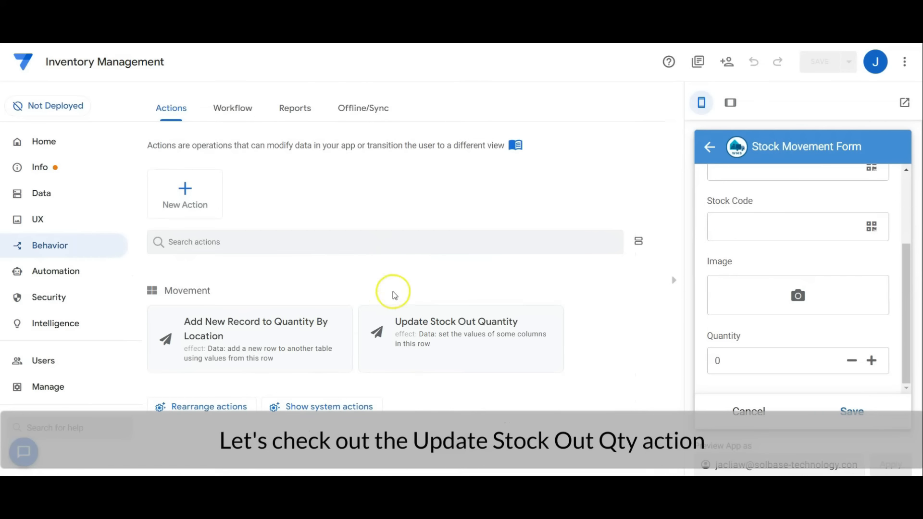
{"action": "left_click", "coordinate": [485, 338]}
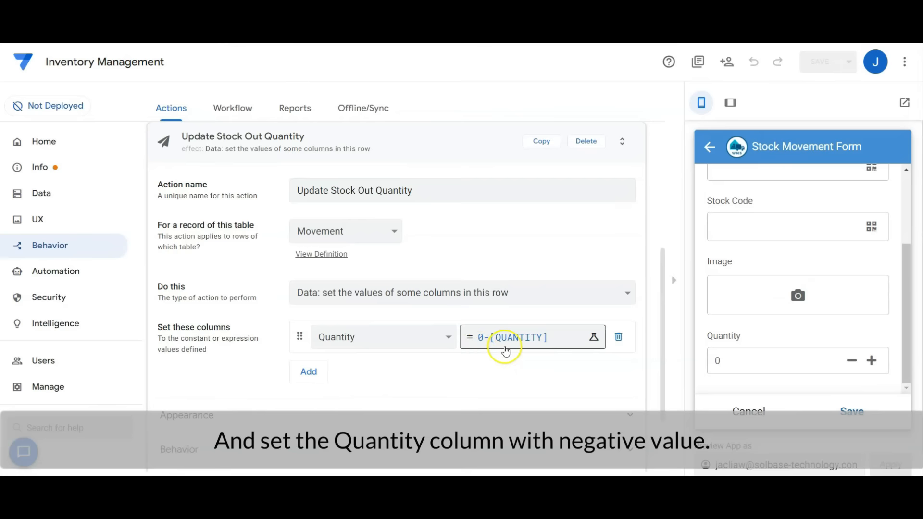
{"action": "scroll", "coordinate": [442, 356], "scroll_direction": "down", "scroll_amount": 2}
{"action": "left_click", "coordinate": [385, 359]}
{"action": "scroll", "coordinate": [389, 351], "scroll_direction": "down", "scroll_amount": 1}
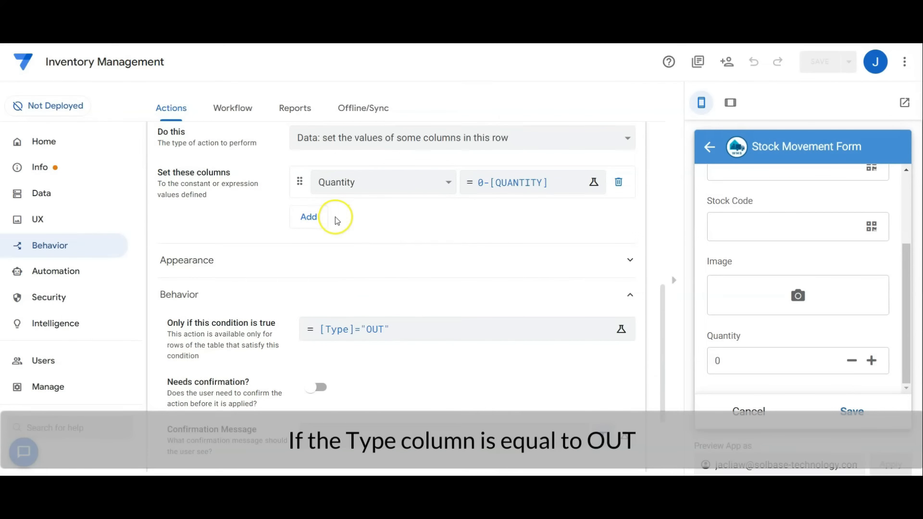
{"action": "scroll", "coordinate": [437, 294], "scroll_direction": "up", "scroll_amount": 3}
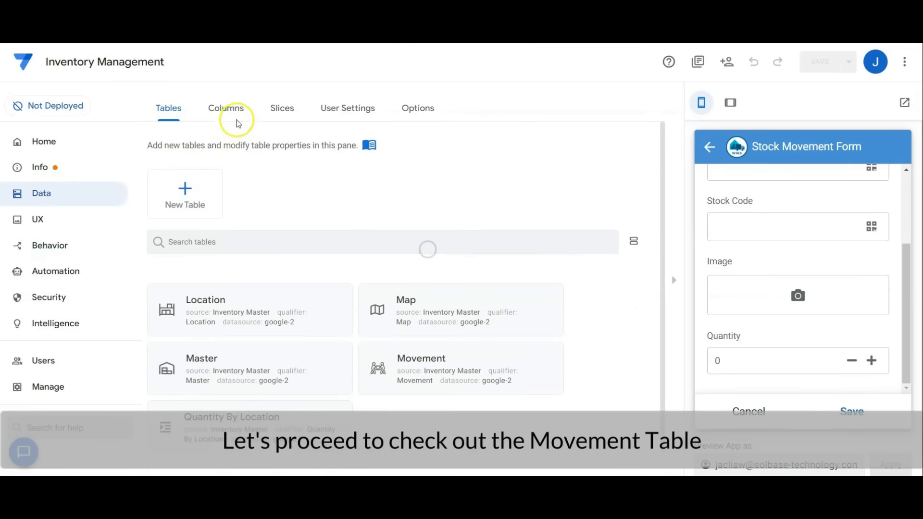
Open the Movement table's column structure and look through its column types, key, label and formulas.
{"action": "left_click", "coordinate": [219, 110]}
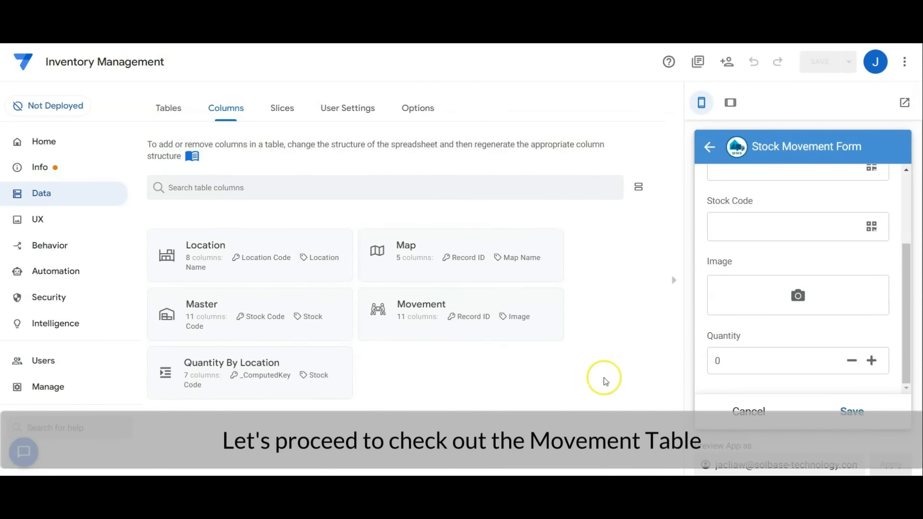
{"action": "left_click", "coordinate": [524, 301]}
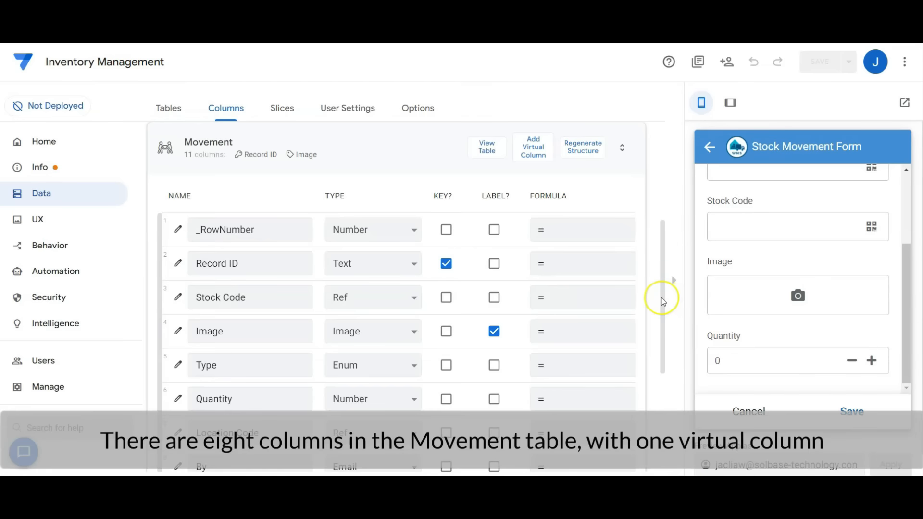
{"action": "left_click_drag", "start_coordinate": [662, 299], "coordinate": [659, 347]}
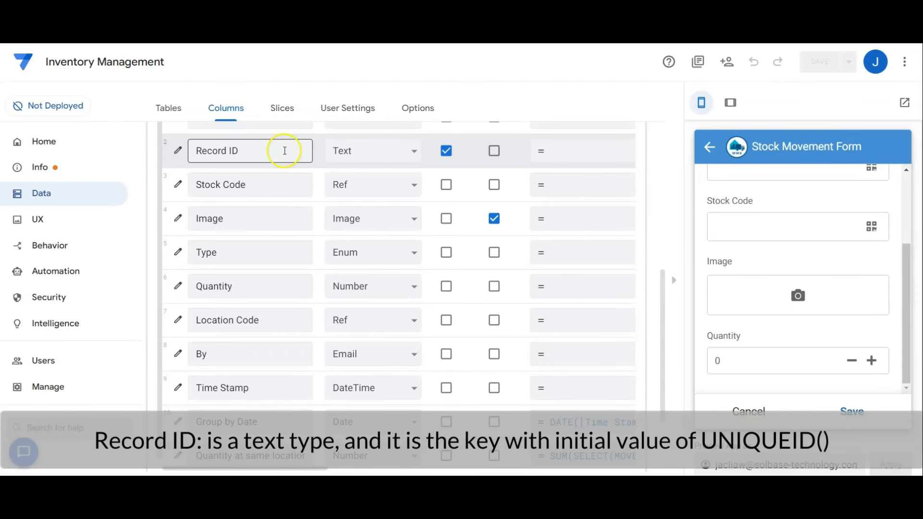
Check the Movement table's Stock Code, Type and Location Code column definitions for their source tables and enum values.
{"action": "left_click", "coordinate": [178, 185]}
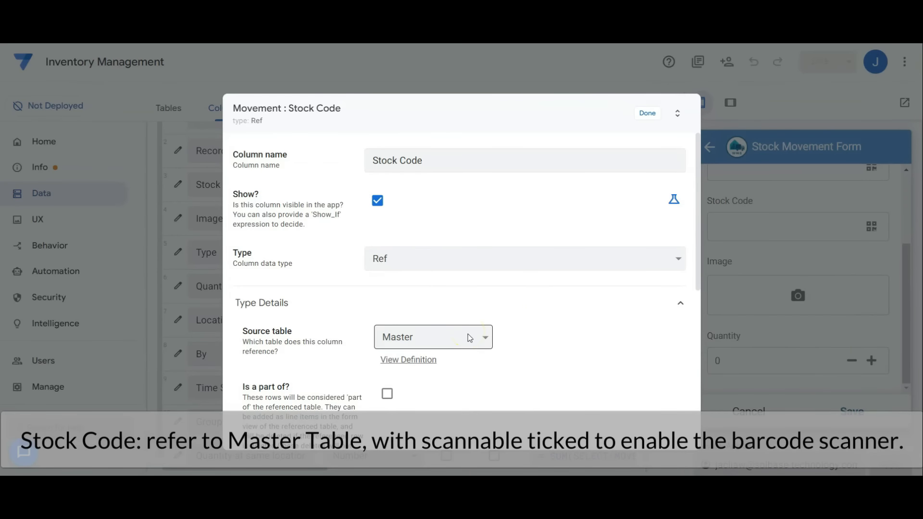
{"action": "left_click", "coordinate": [648, 115]}
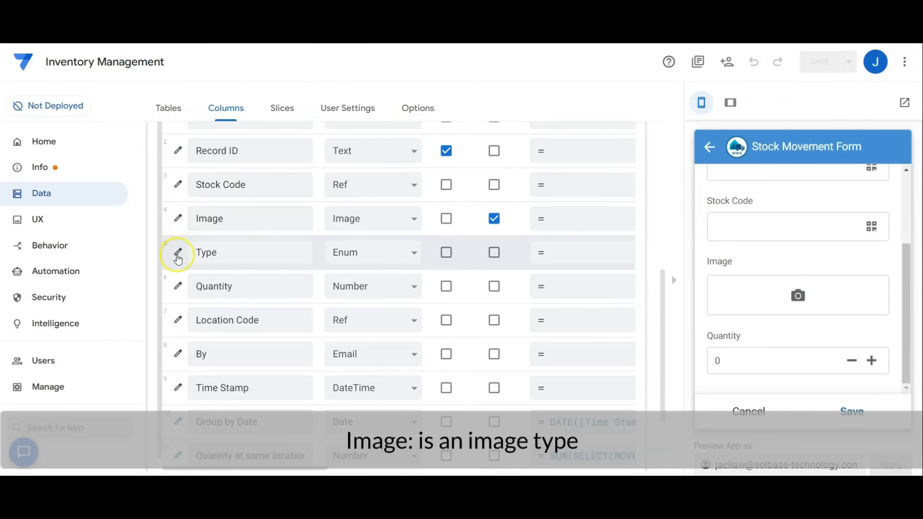
{"action": "left_click", "coordinate": [178, 253]}
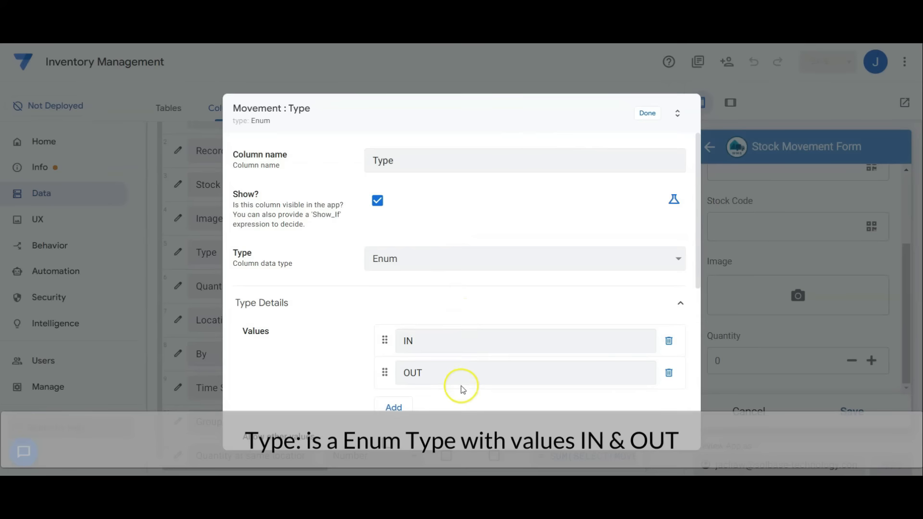
{"action": "left_click", "coordinate": [647, 113]}
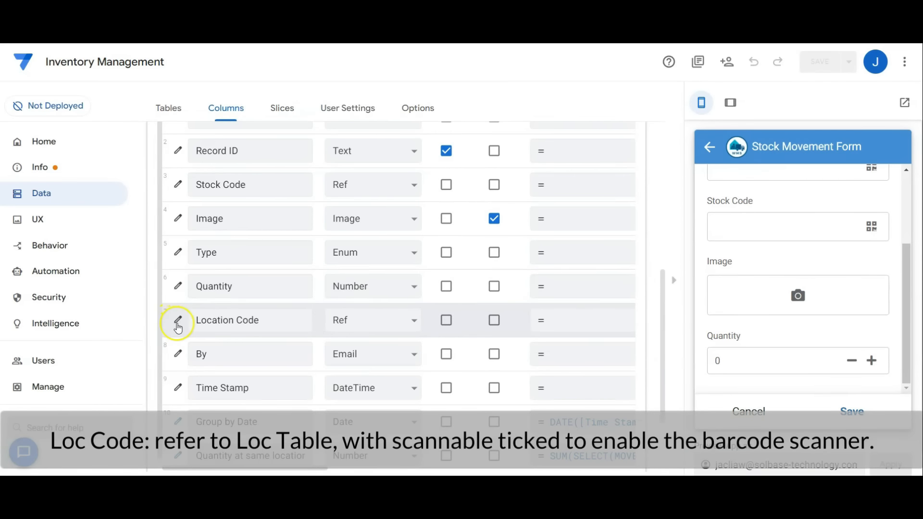
{"action": "left_click", "coordinate": [178, 321]}
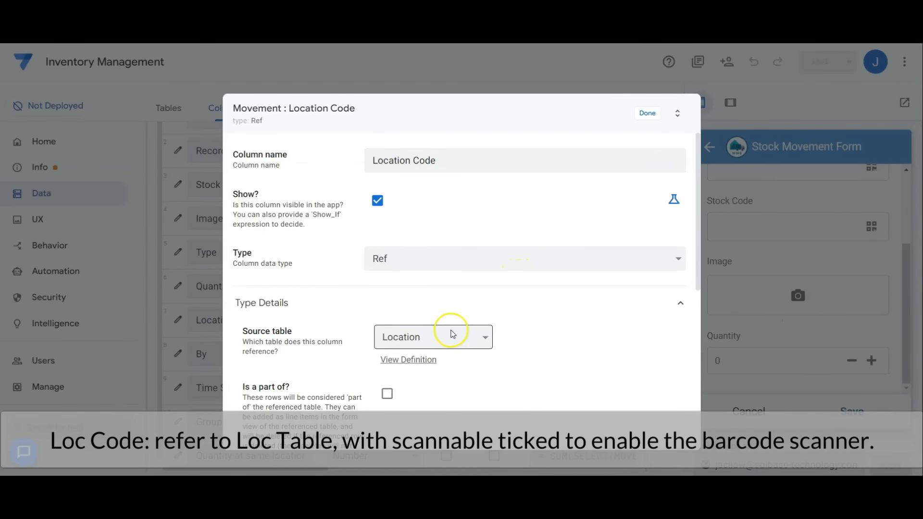
{"action": "left_click", "coordinate": [647, 113]}
Review the initial value expression in the auto-compute settings of the Movement table's By column.
{"action": "left_click", "coordinate": [178, 355]}
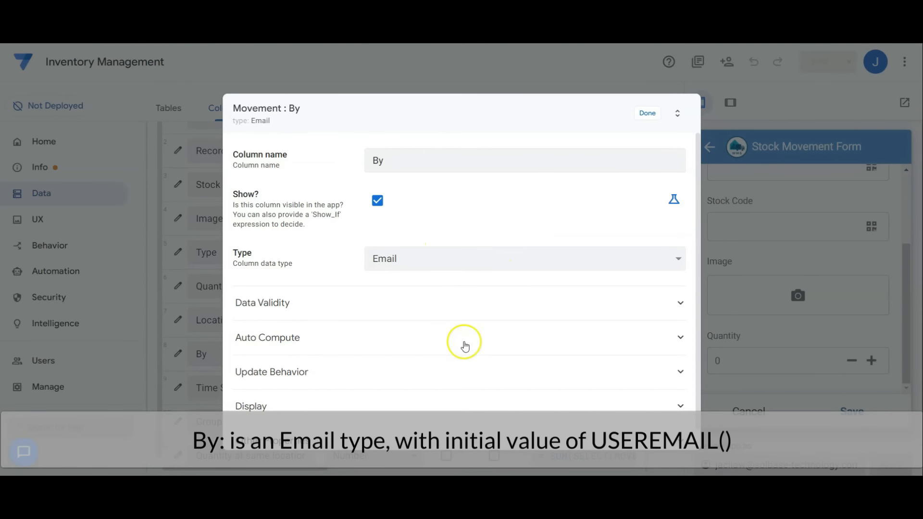
{"action": "left_click", "coordinate": [463, 344]}
{"action": "scroll", "coordinate": [463, 343], "scroll_direction": "down", "scroll_amount": 1}
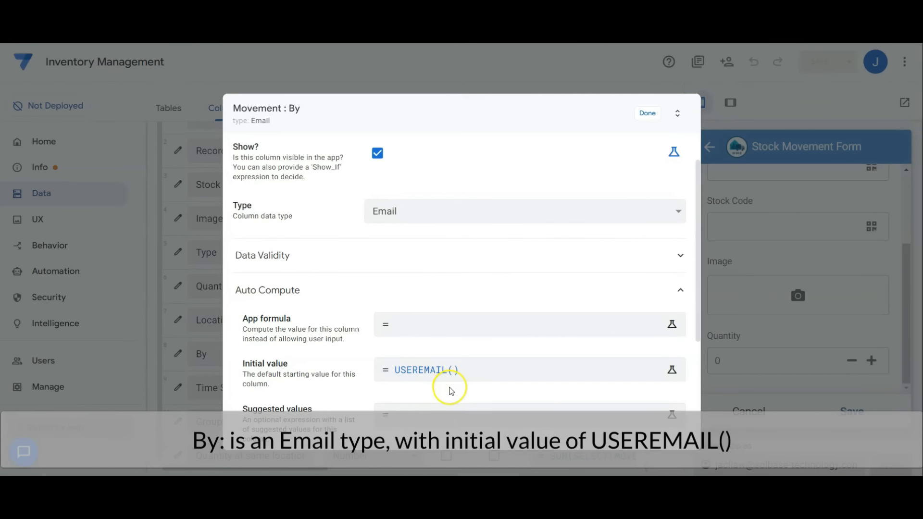
{"action": "left_click", "coordinate": [647, 113]}
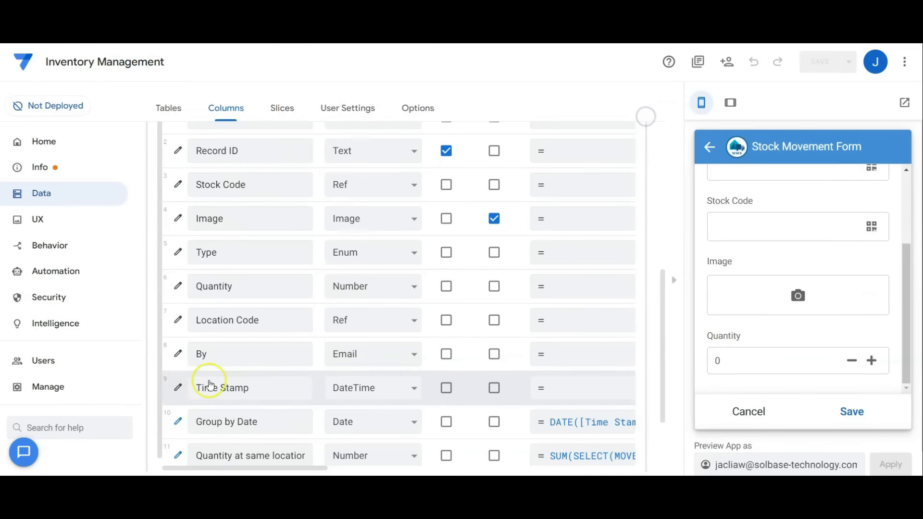
Review the Time Stamp column's initial value and the Group by Date virtual column's app formula in the Movement table.
{"action": "left_click", "coordinate": [177, 387]}
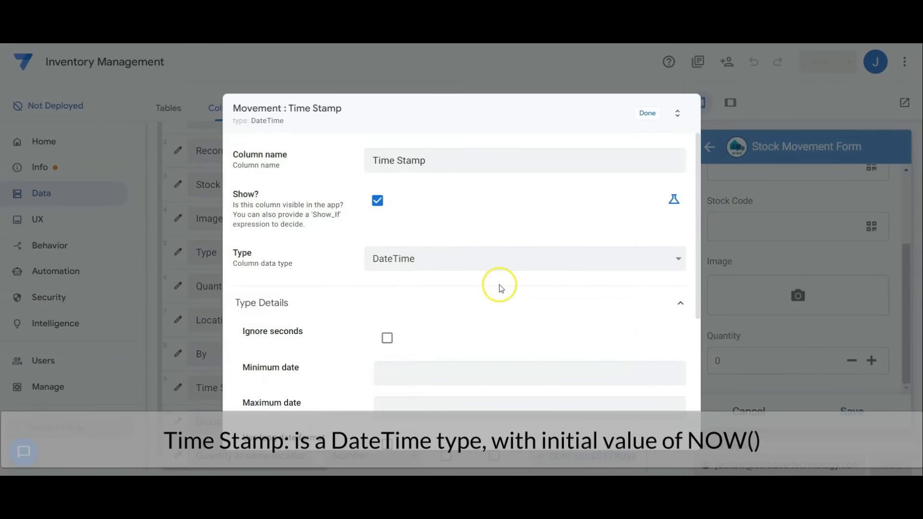
{"action": "scroll", "coordinate": [505, 285], "scroll_direction": "down", "scroll_amount": 5}
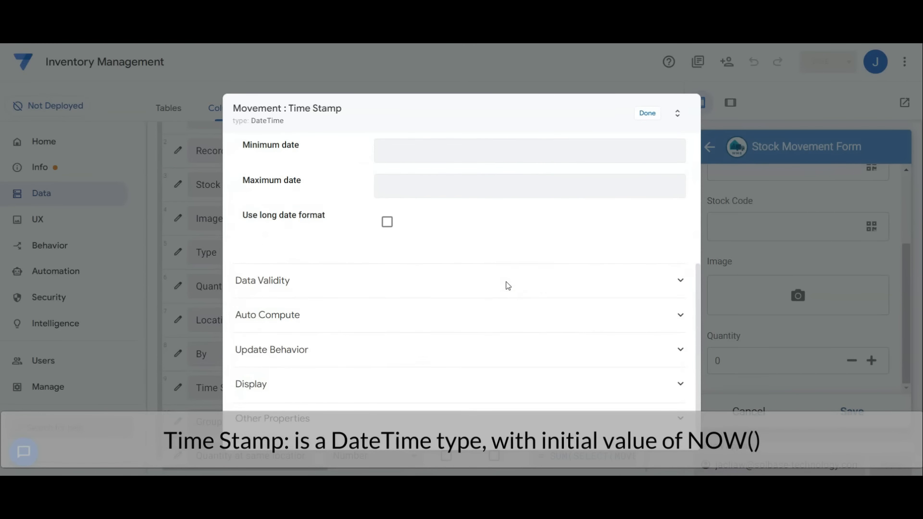
{"action": "left_click", "coordinate": [379, 314]}
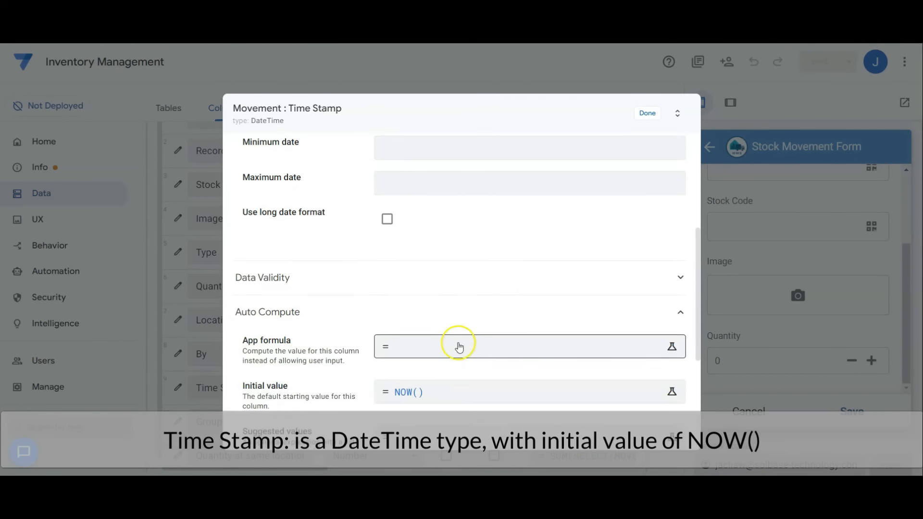
{"action": "scroll", "coordinate": [391, 356], "scroll_direction": "down", "scroll_amount": 1}
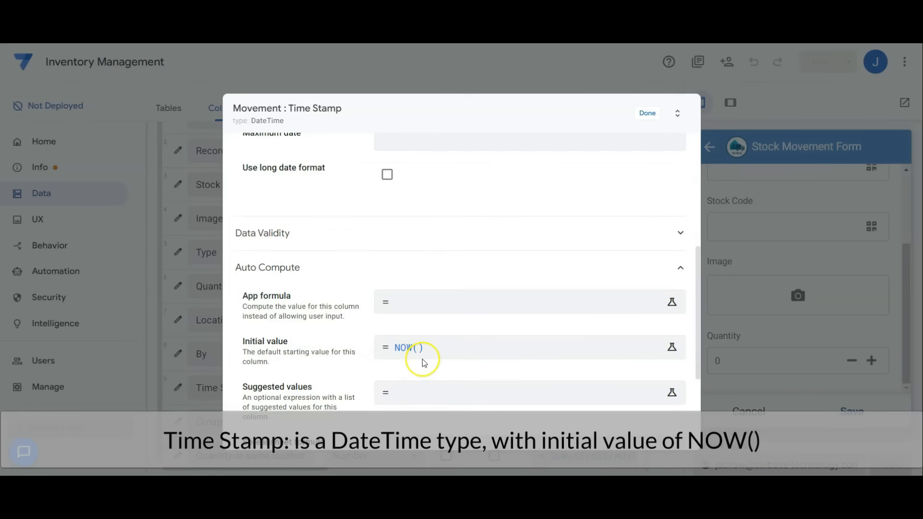
{"action": "left_click", "coordinate": [647, 113]}
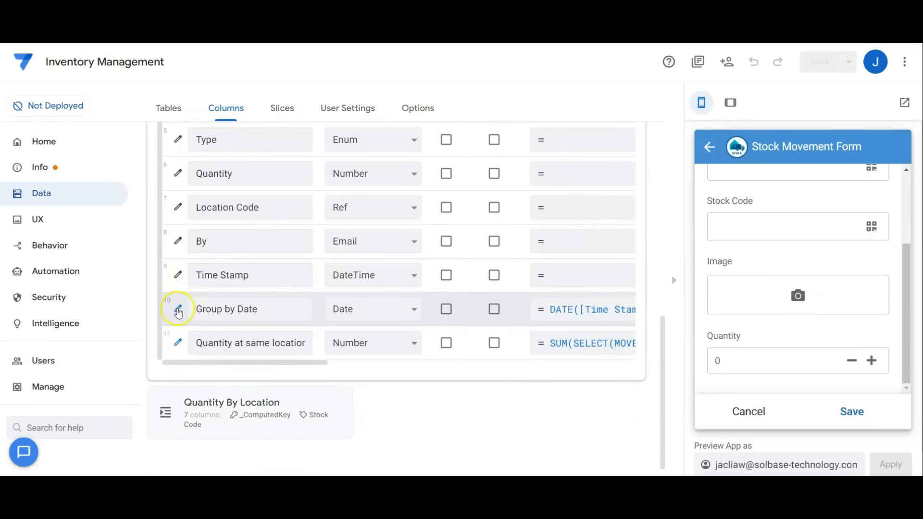
{"action": "left_click", "coordinate": [178, 309]}
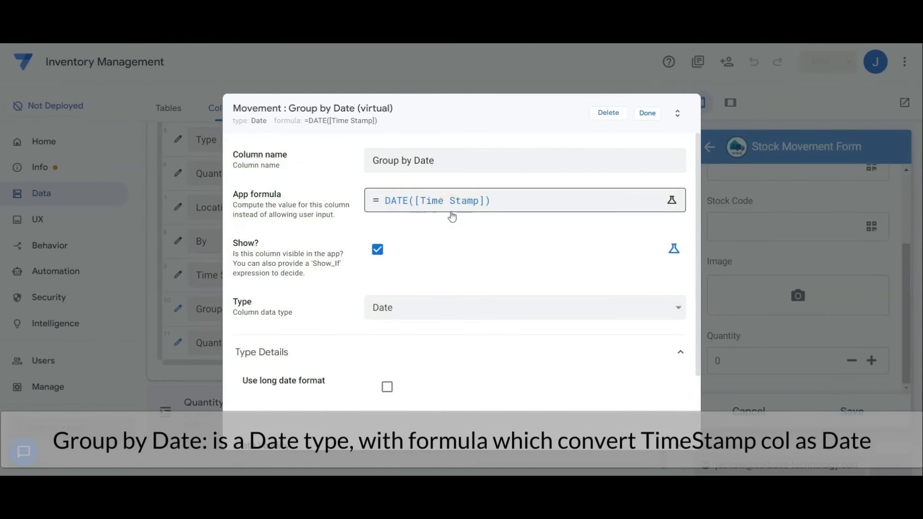
{"action": "left_click", "coordinate": [644, 115]}
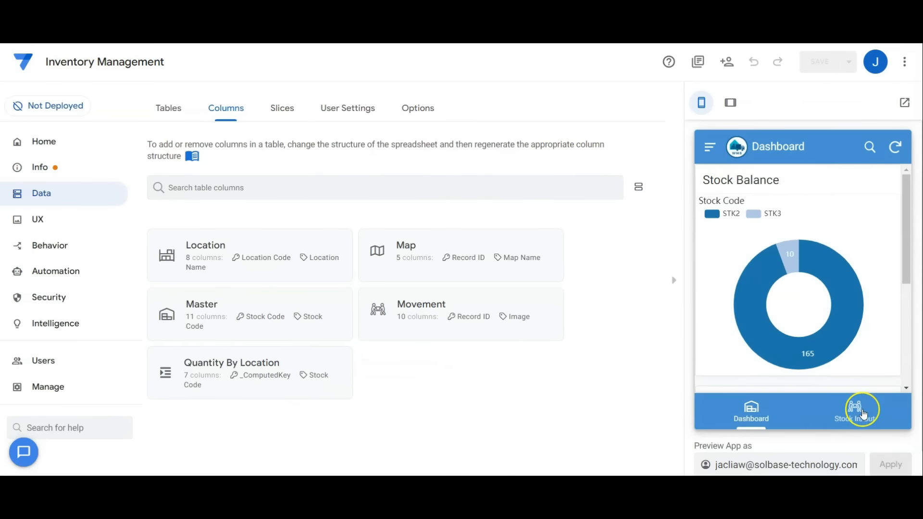
View Stock In/Out and the Dashboard down to its floor plan map in the preview, and open the list of automation bots.
{"action": "left_click", "coordinate": [835, 413]}
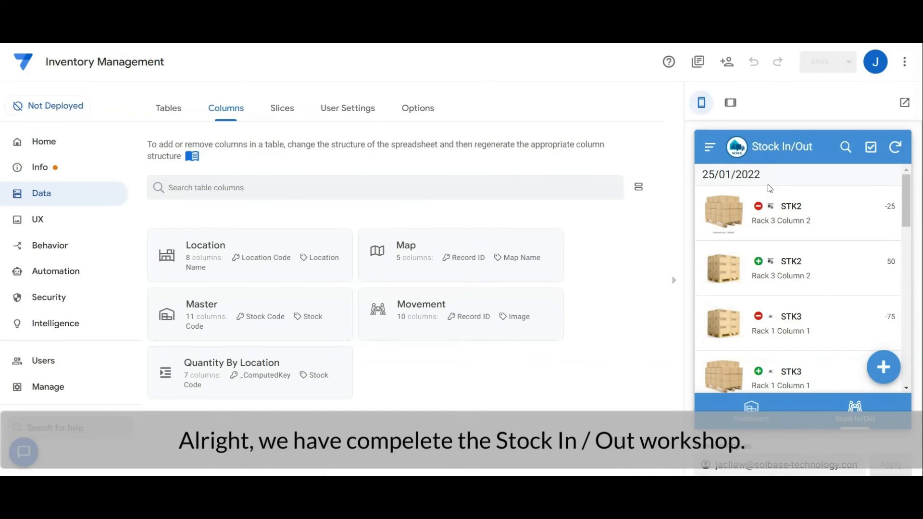
{"action": "left_click", "coordinate": [750, 416]}
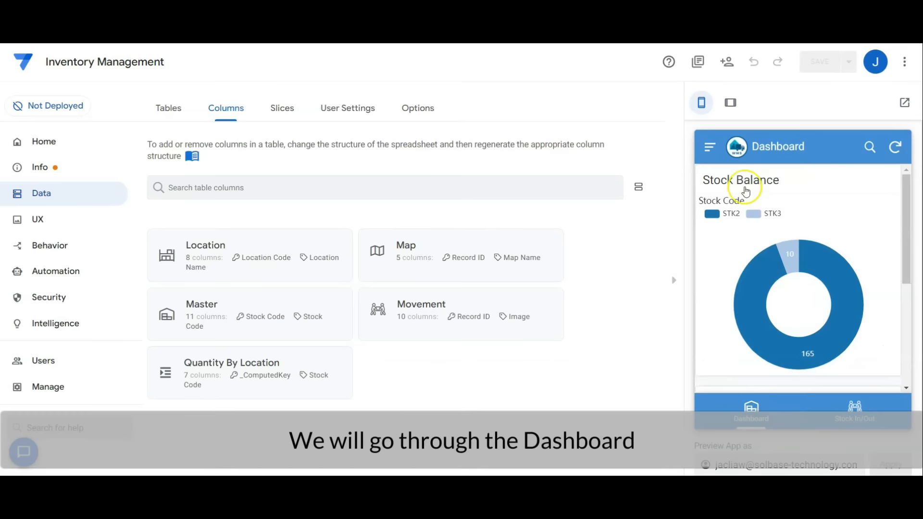
{"action": "left_click_drag", "start_coordinate": [903, 267], "coordinate": [908, 374]}
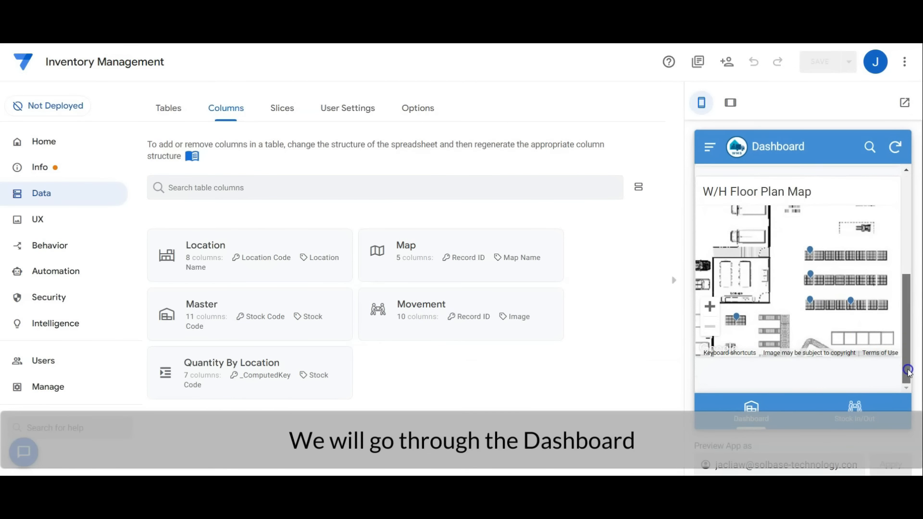
{"action": "left_click", "coordinate": [67, 267]}
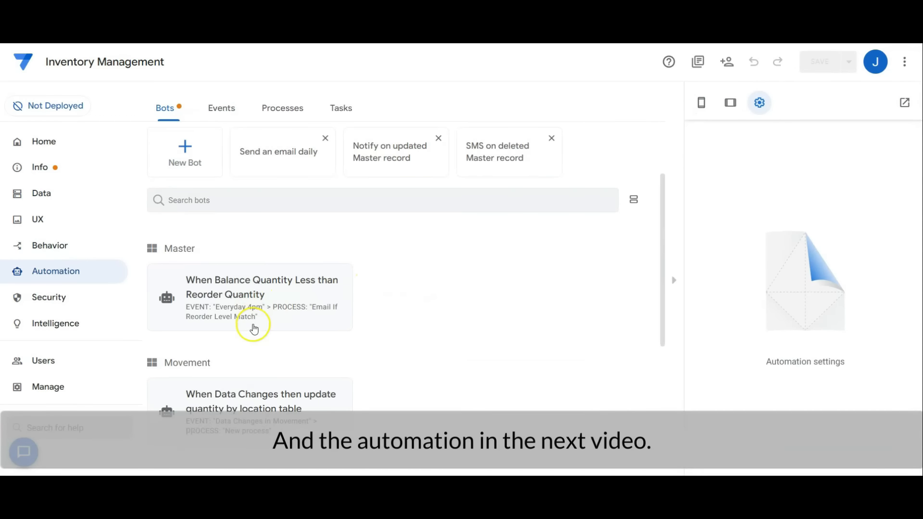
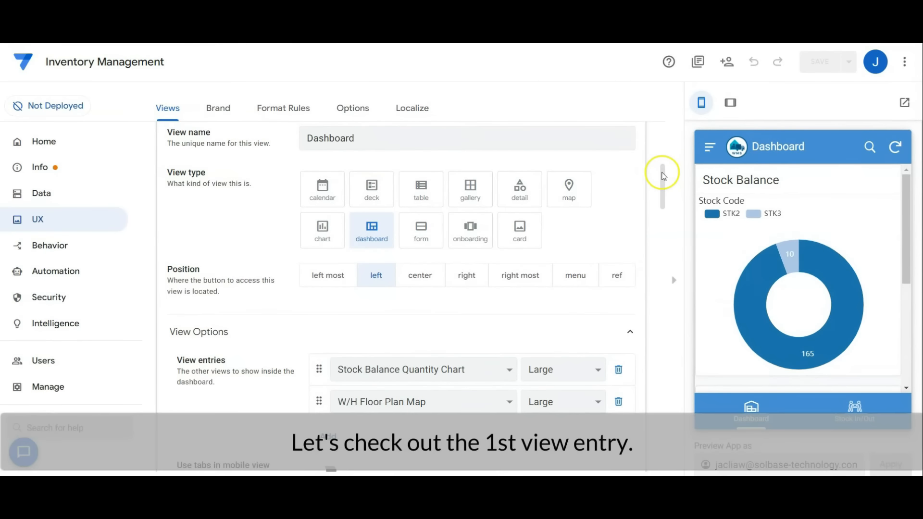
Review the Dashboard's view entries and the Stock Balance Quantity Chart view's data source, position, chart options and display settings.
{"action": "left_click_drag", "start_coordinate": [663, 175], "coordinate": [647, 310]}
{"action": "left_click", "coordinate": [285, 252]}
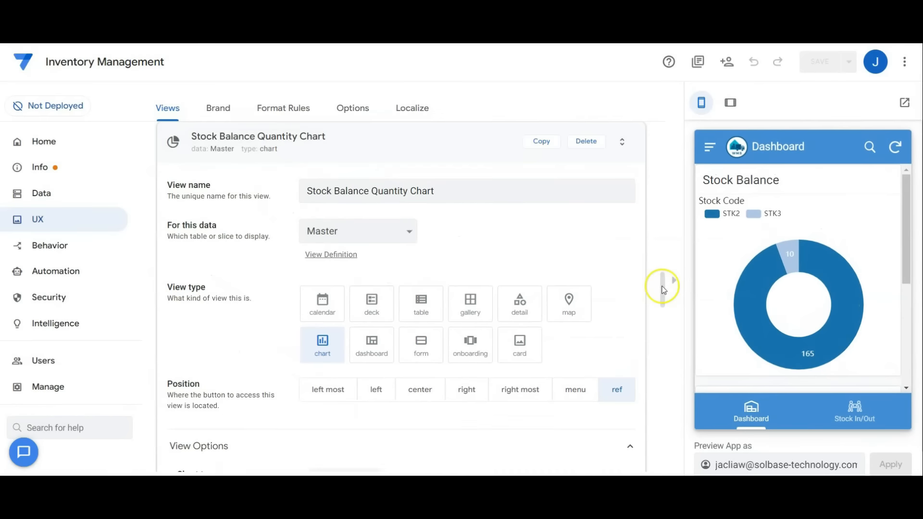
{"action": "left_click_drag", "start_coordinate": [662, 288], "coordinate": [664, 319]}
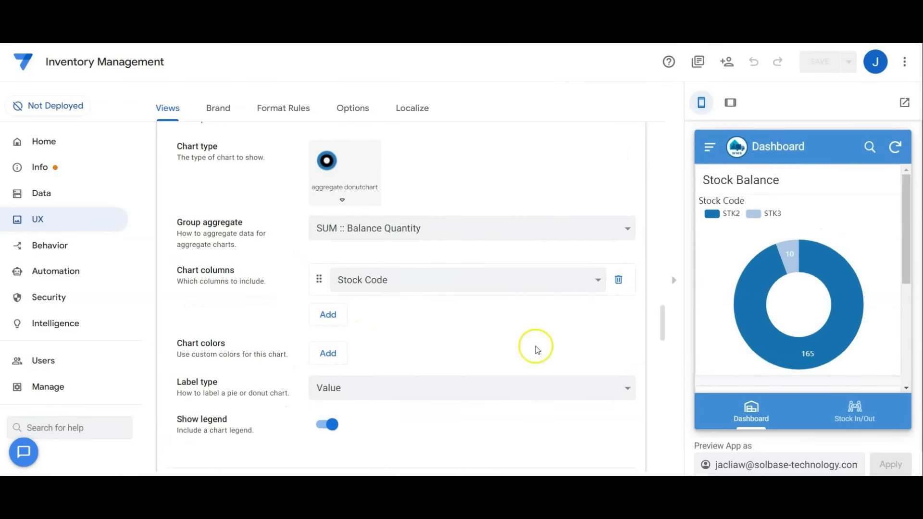
{"action": "scroll", "coordinate": [460, 385], "scroll_direction": "down", "scroll_amount": 2}
{"action": "scroll", "coordinate": [461, 386], "scroll_direction": "down", "scroll_amount": 2}
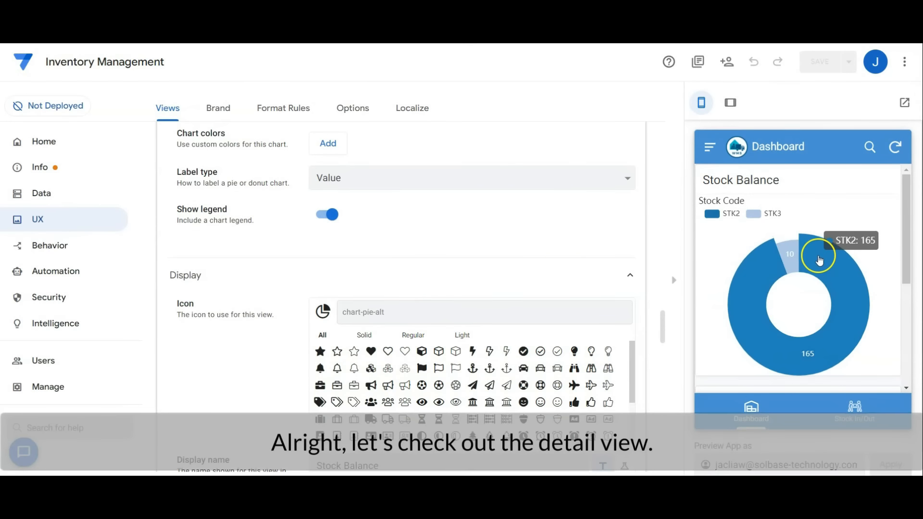
Open the STK2 stock details from the preview's donut chart, collapse the expanded view settings, and show the Stock Location section.
{"action": "left_click", "coordinate": [816, 252]}
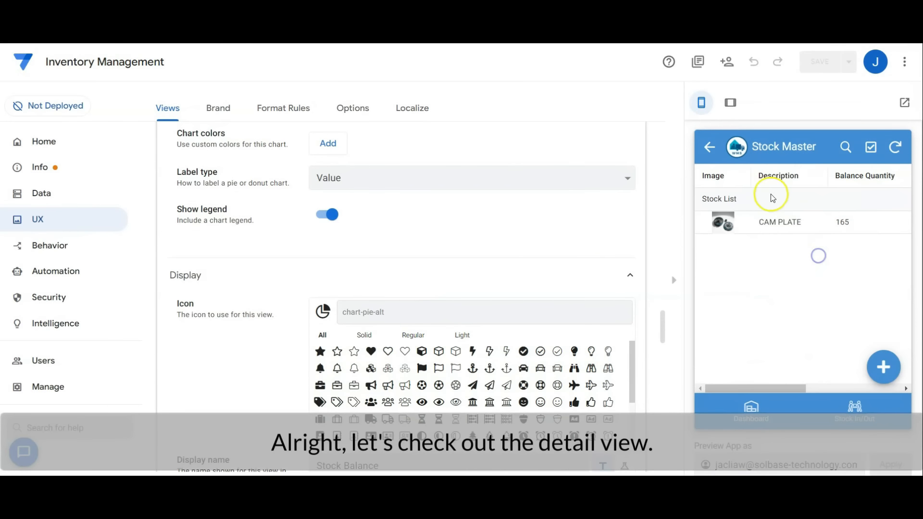
{"action": "left_click", "coordinate": [773, 221]}
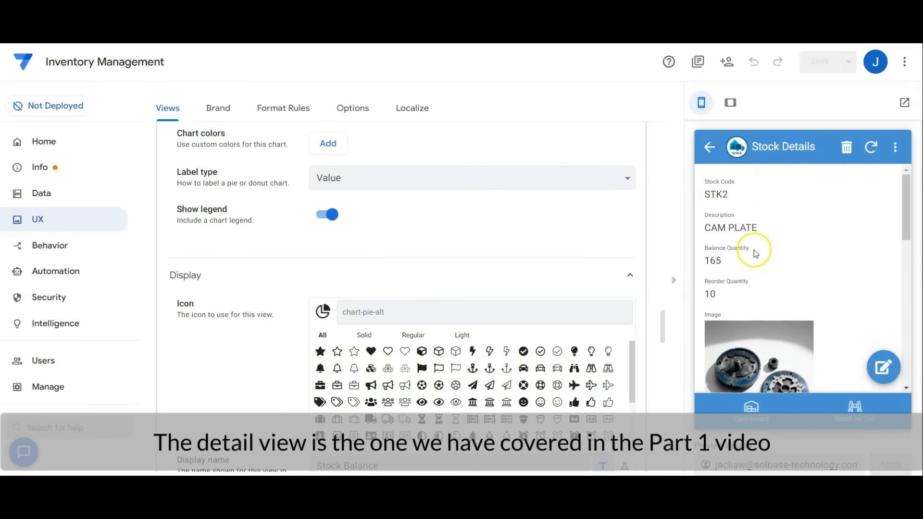
{"action": "scroll", "coordinate": [488, 200], "scroll_direction": "up", "scroll_amount": 10}
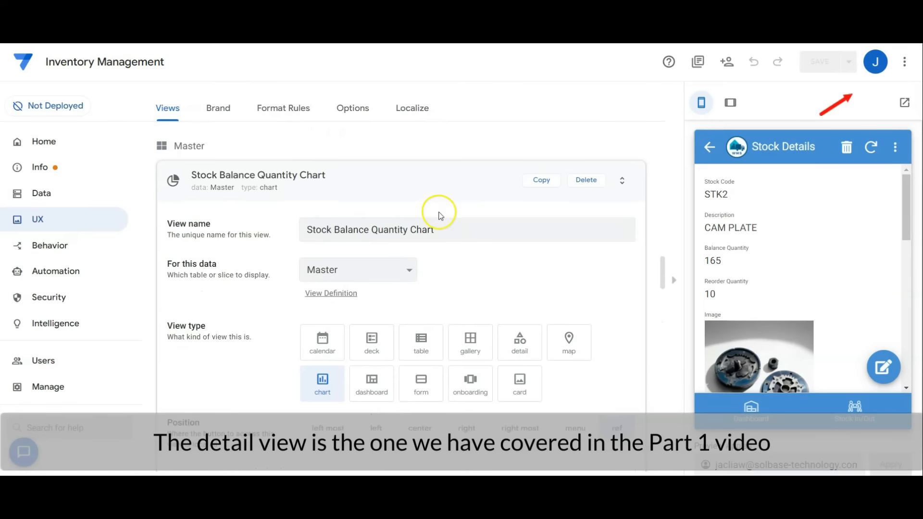
{"action": "left_click", "coordinate": [441, 192]}
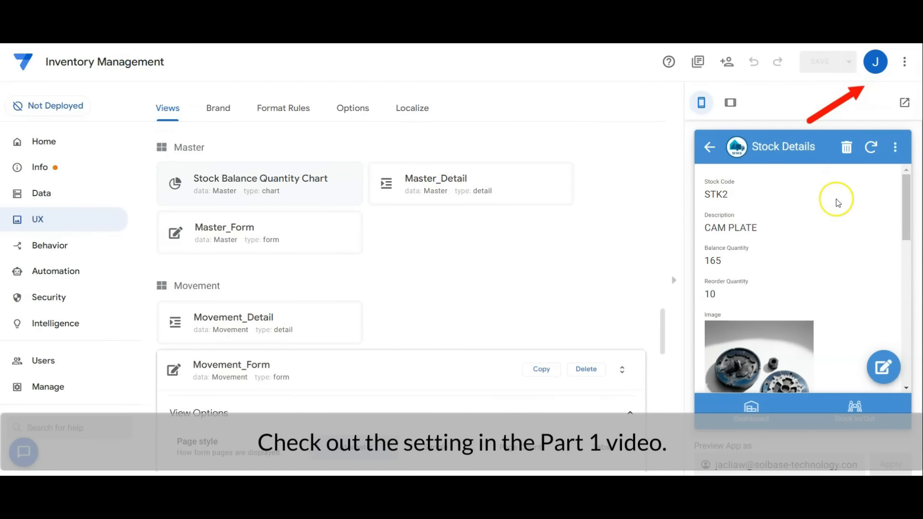
{"action": "left_click", "coordinate": [461, 360]}
{"action": "left_click_drag", "start_coordinate": [904, 221], "coordinate": [898, 282]}
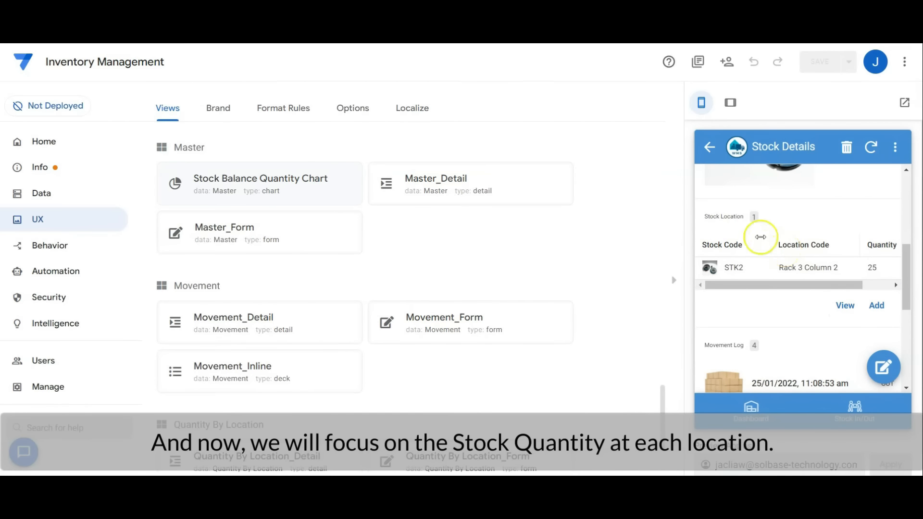
Review the app formula of the Related Quantity By Locations virtual column in the Master table, leaving it unchanged.
{"action": "left_click", "coordinate": [91, 201]}
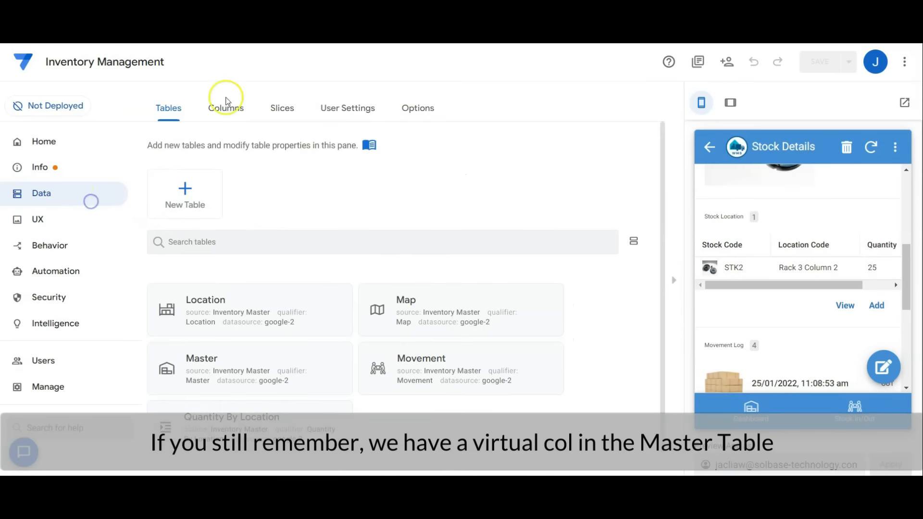
{"action": "left_click", "coordinate": [226, 100]}
{"action": "double_click", "coordinate": [279, 292]}
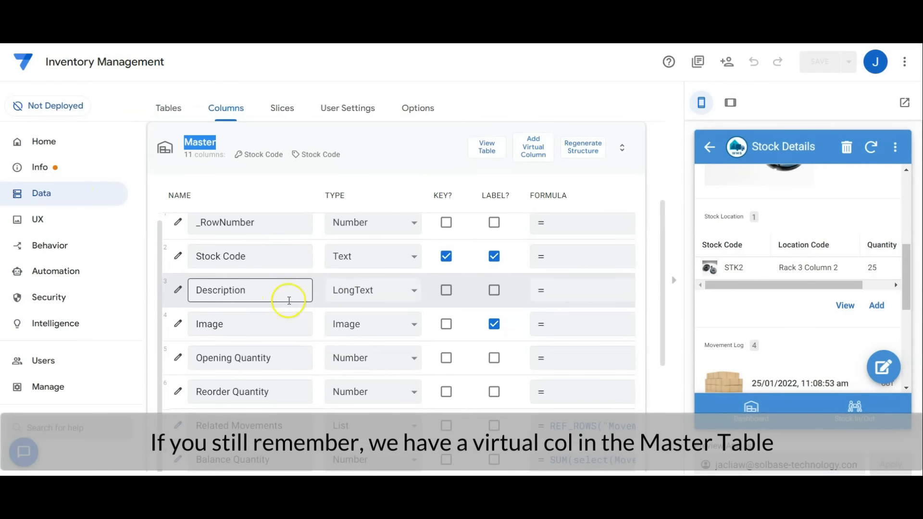
{"action": "scroll", "coordinate": [412, 309], "scroll_direction": "down", "scroll_amount": 3}
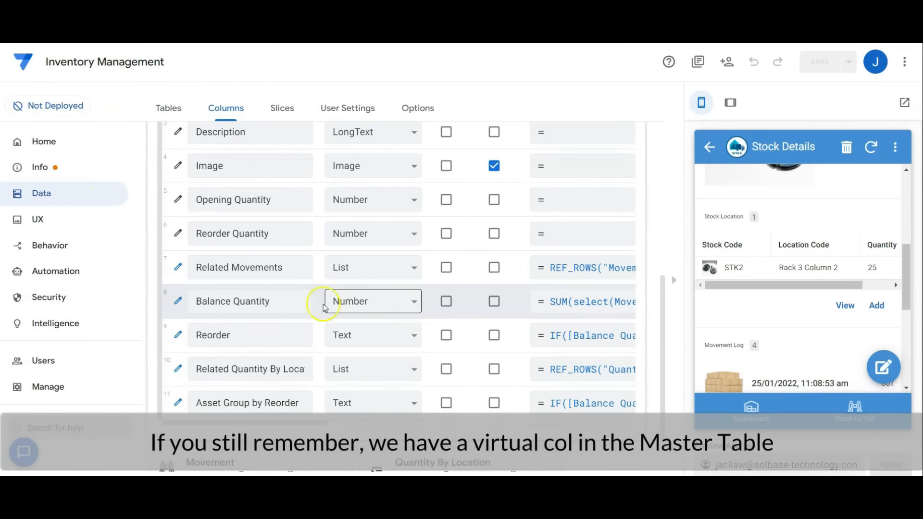
{"action": "left_click", "coordinate": [178, 369]}
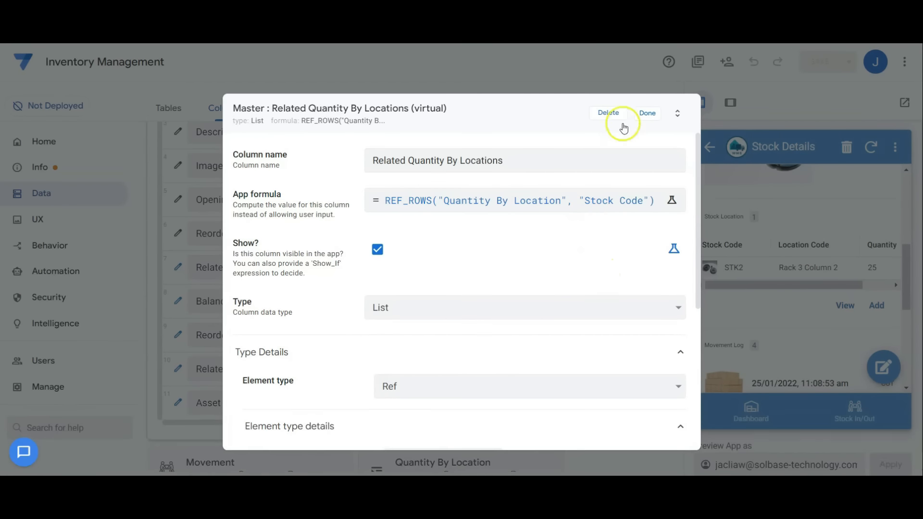
{"action": "left_click", "coordinate": [647, 113]}
{"action": "left_click", "coordinate": [445, 244]}
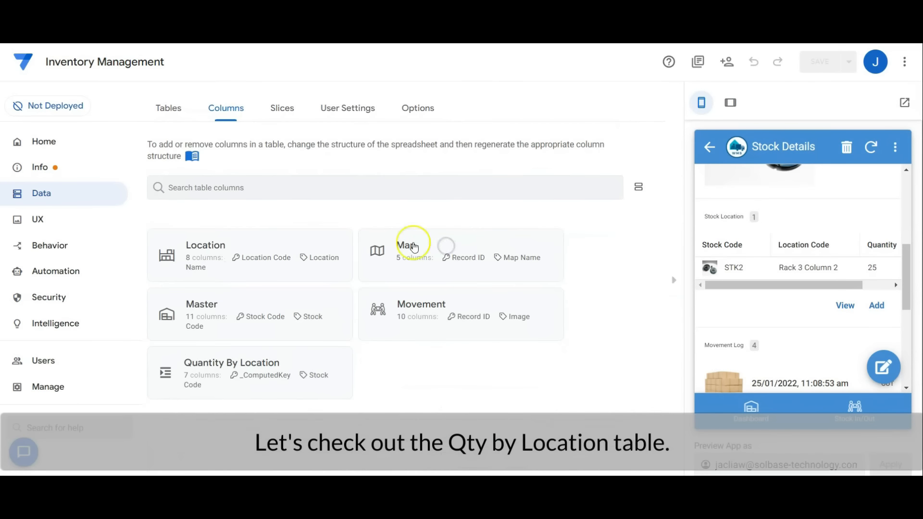
Check the Record ID, Stock Code, Location Code and Quantity column definitions in the Quantity By Location table.
{"action": "left_click", "coordinate": [298, 359]}
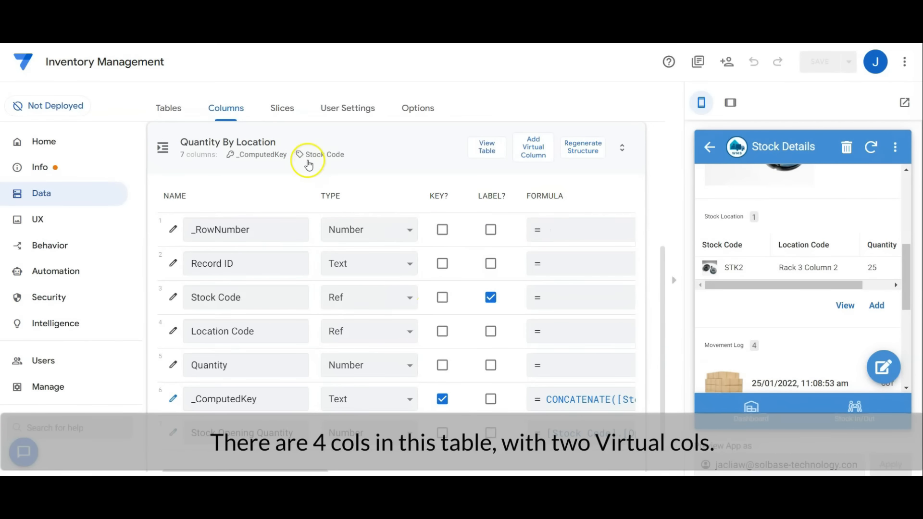
{"action": "left_click", "coordinate": [236, 273]}
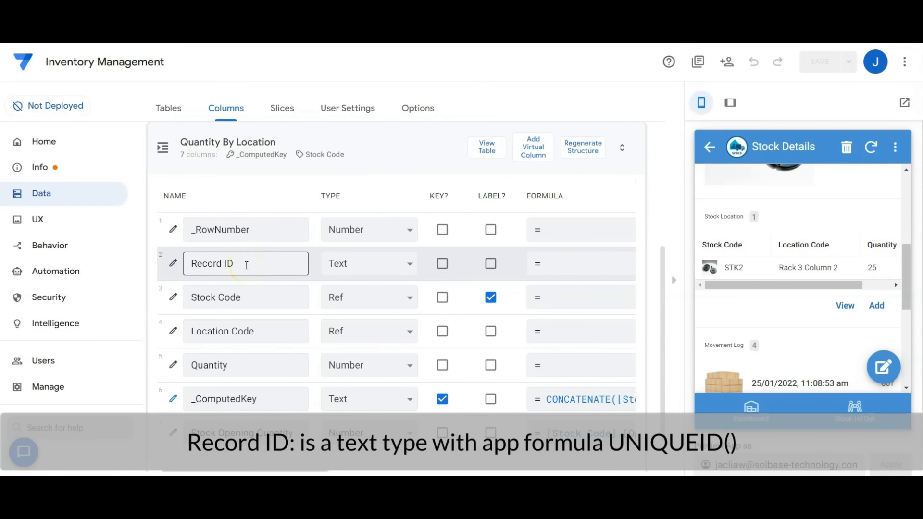
{"action": "left_click", "coordinate": [256, 302]}
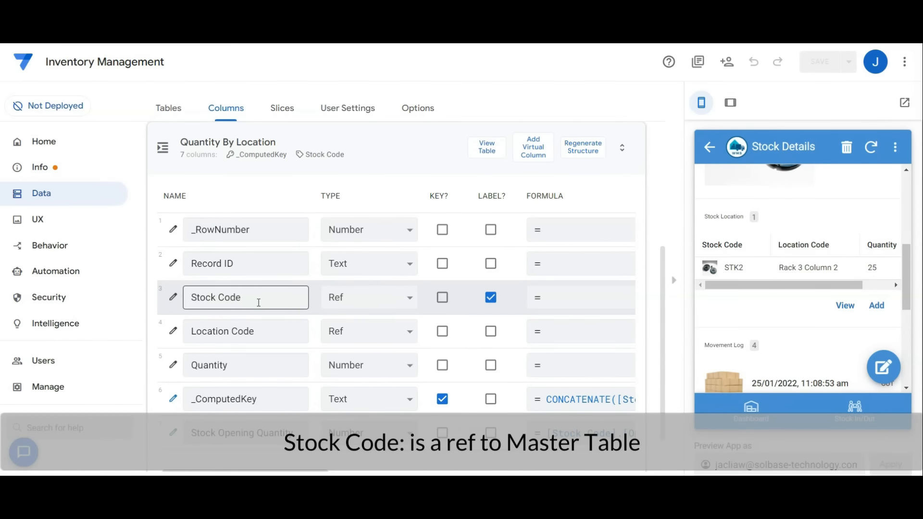
{"action": "left_click", "coordinate": [264, 327]}
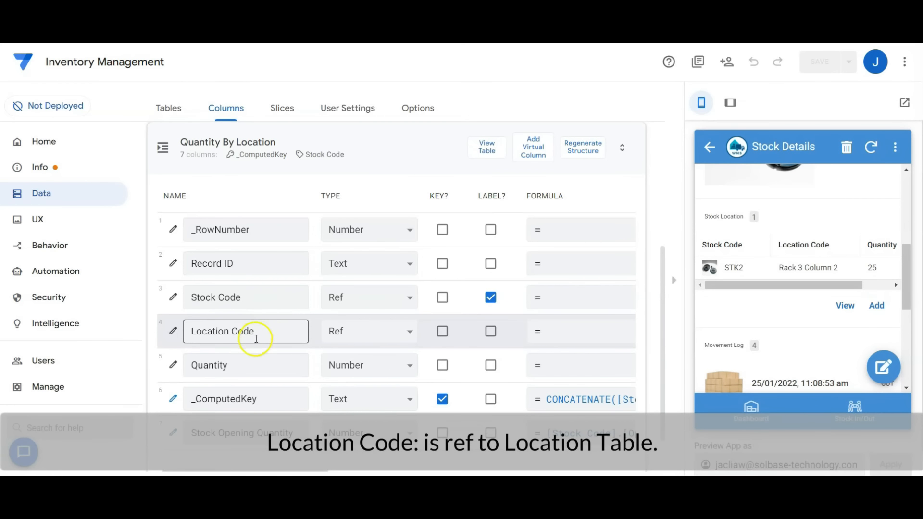
{"action": "left_click", "coordinate": [251, 359]}
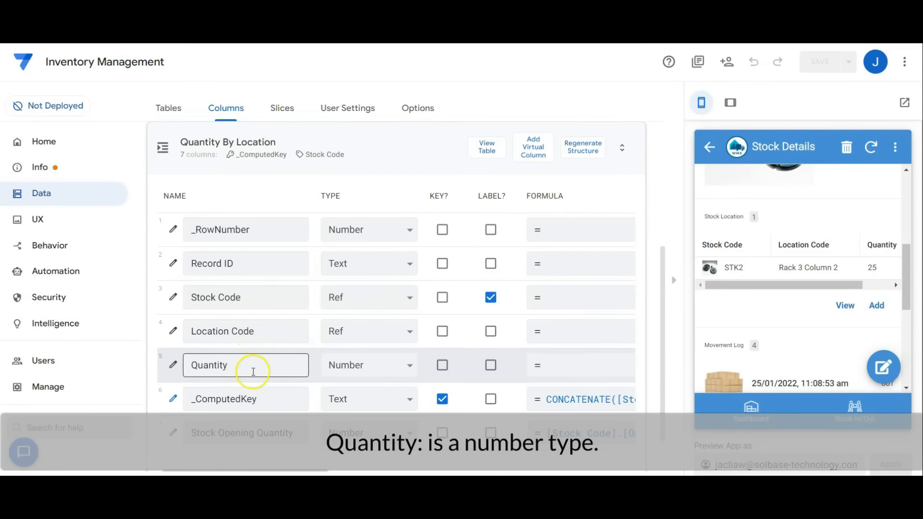
{"action": "left_click", "coordinate": [253, 329]}
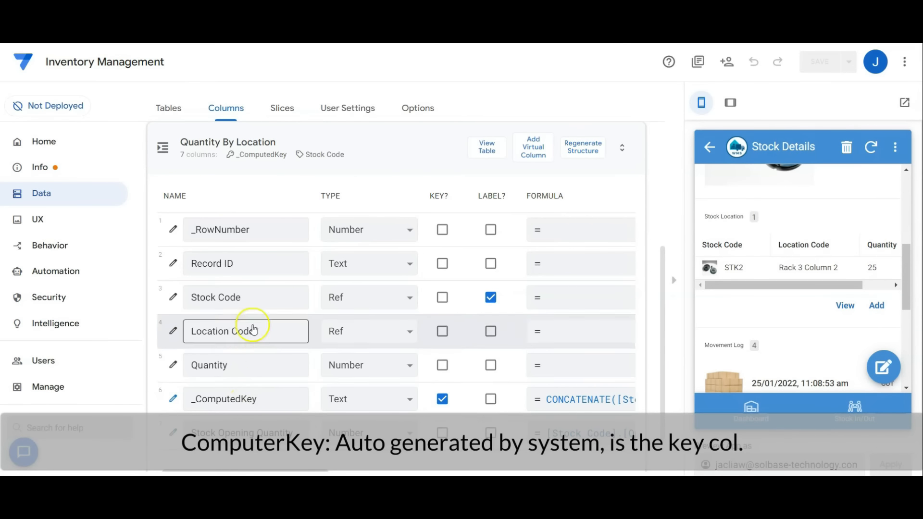
Review the app formulas of the _ComputedKey and Stock Opening Quantity virtual columns in the Quantity By Location table.
{"action": "left_click", "coordinate": [172, 401]}
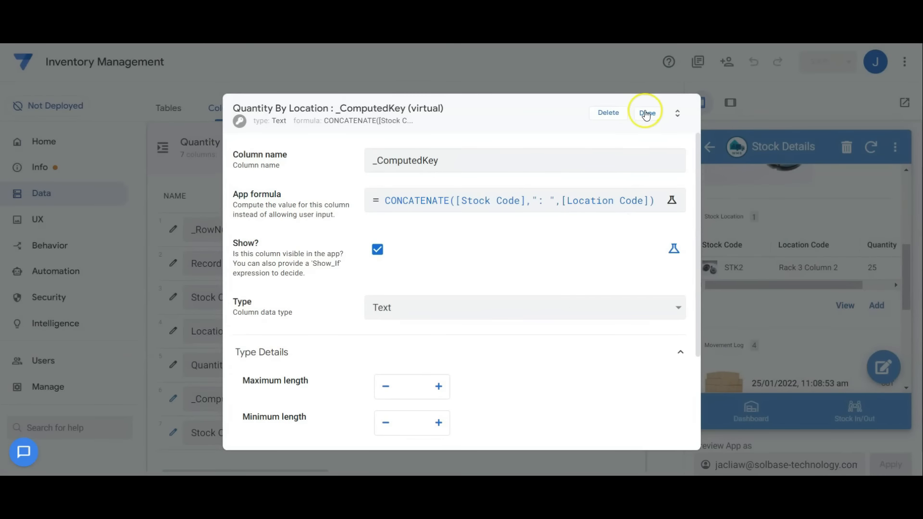
{"action": "left_click", "coordinate": [646, 113]}
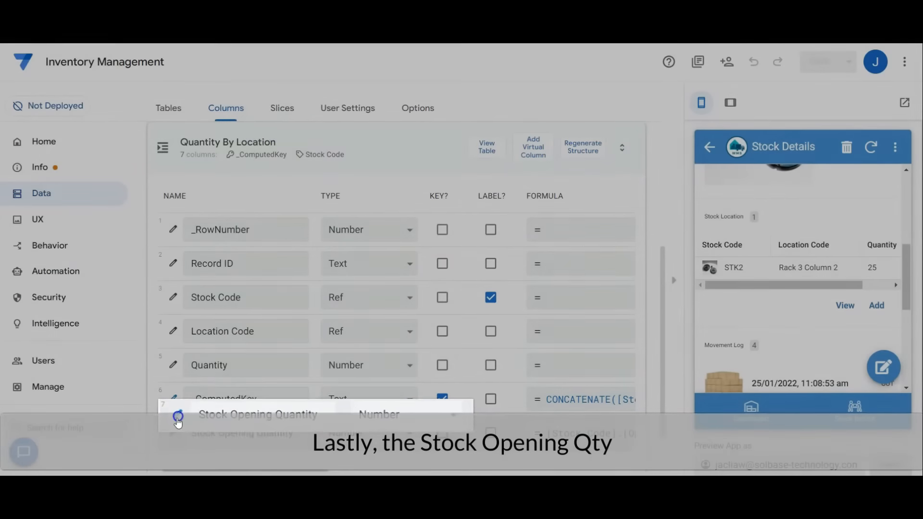
{"action": "left_click", "coordinate": [173, 433]}
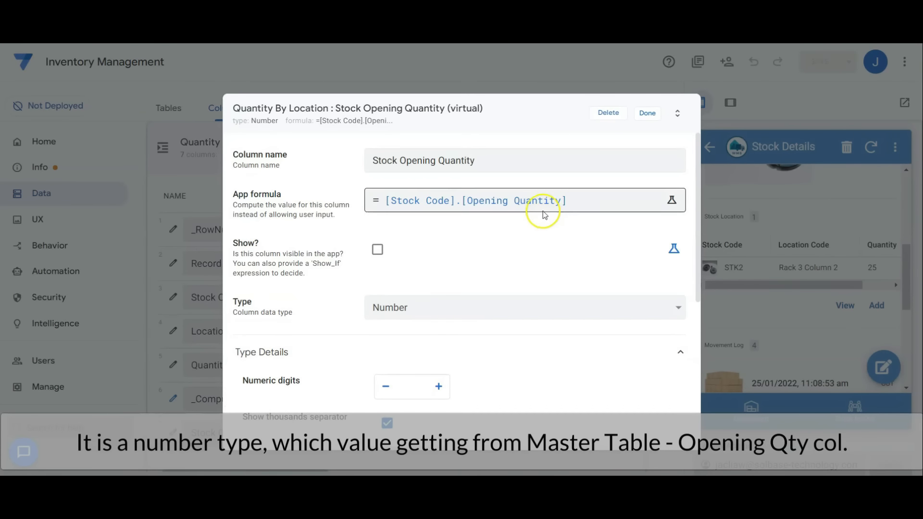
{"action": "left_click", "coordinate": [647, 113]}
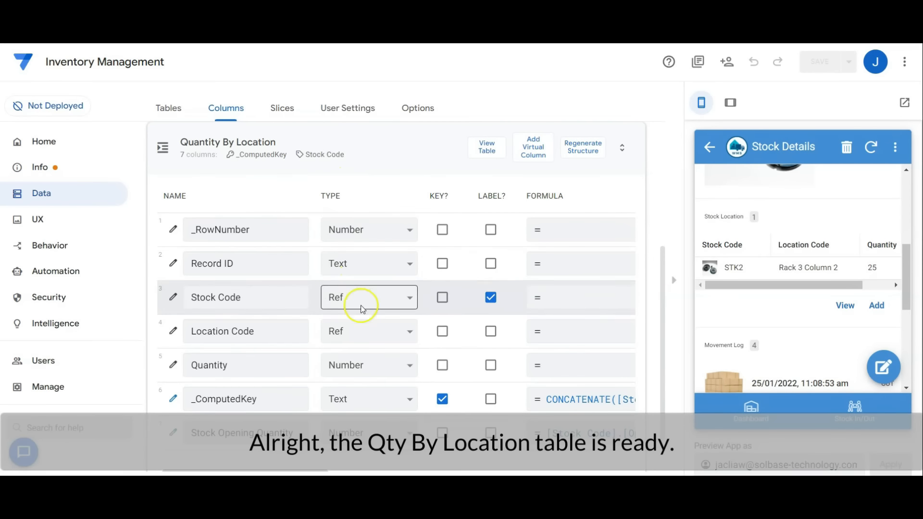
Collapse the Quantity By Location table and open a new Stock Movement Form from Stock In/Out in the preview.
{"action": "left_click", "coordinate": [401, 143]}
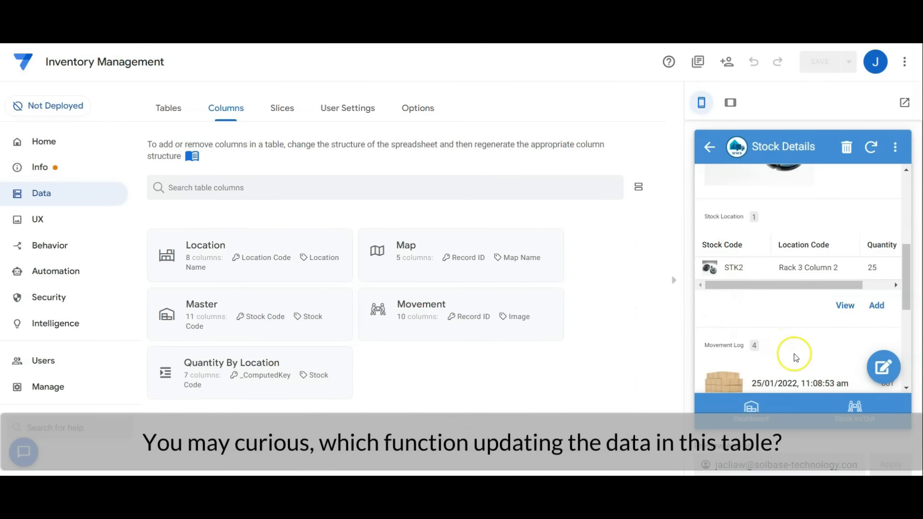
{"action": "left_click", "coordinate": [874, 414]}
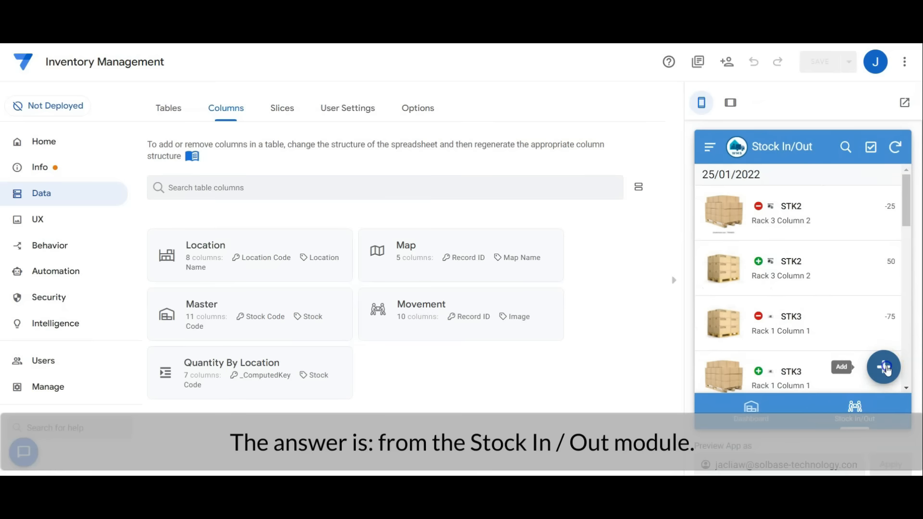
{"action": "left_click", "coordinate": [885, 367]}
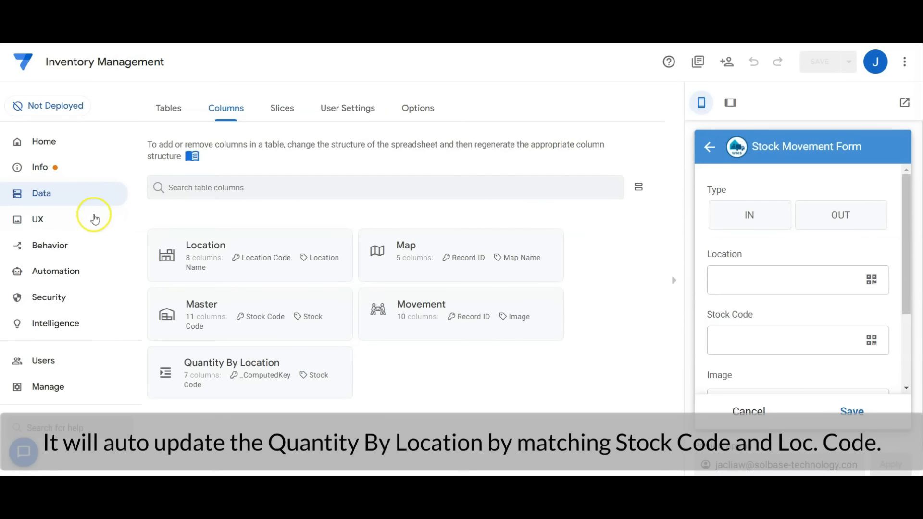
Review the "When Data Changes then update quantity by location table" bot's Movement event settings and its Update Quantity By Location step.
{"action": "left_click", "coordinate": [89, 274]}
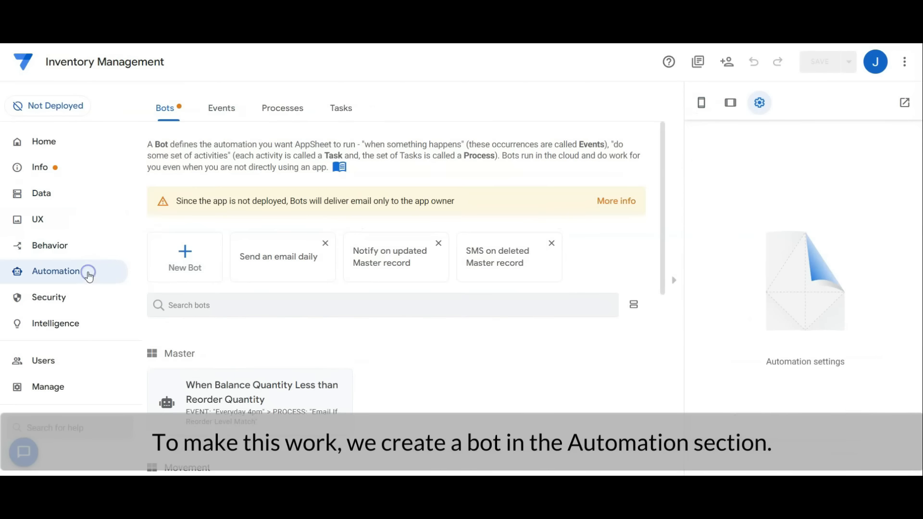
{"action": "scroll", "coordinate": [495, 327], "scroll_direction": "down", "scroll_amount": 4}
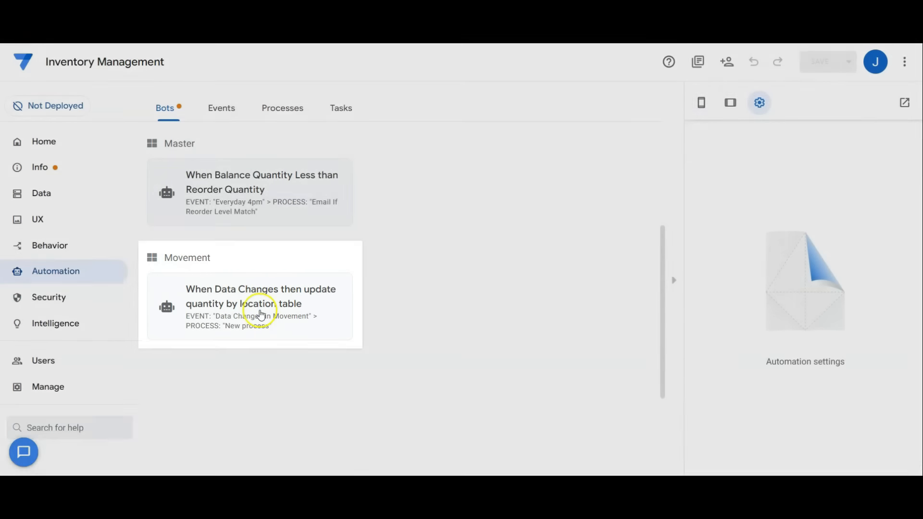
{"action": "left_click", "coordinate": [261, 315]}
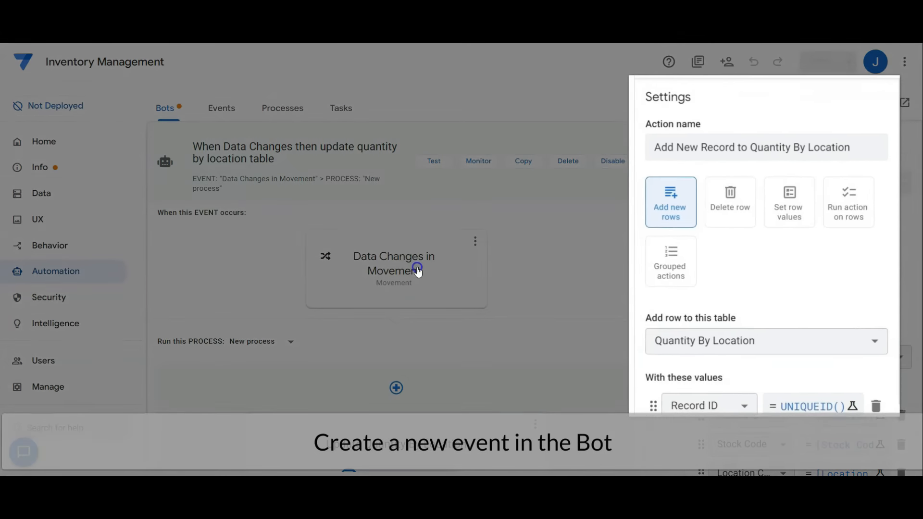
{"action": "left_click", "coordinate": [417, 270]}
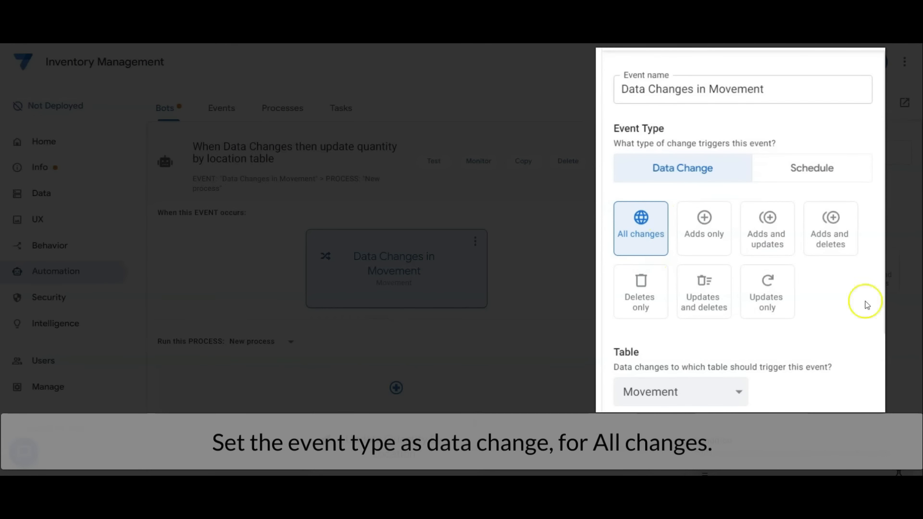
{"action": "scroll", "coordinate": [838, 226], "scroll_direction": "down", "scroll_amount": 4}
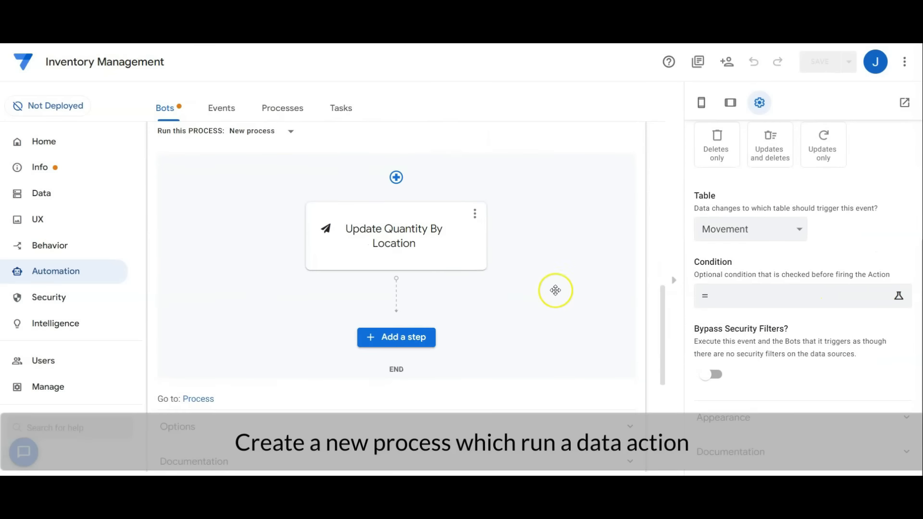
{"action": "left_click", "coordinate": [424, 235]}
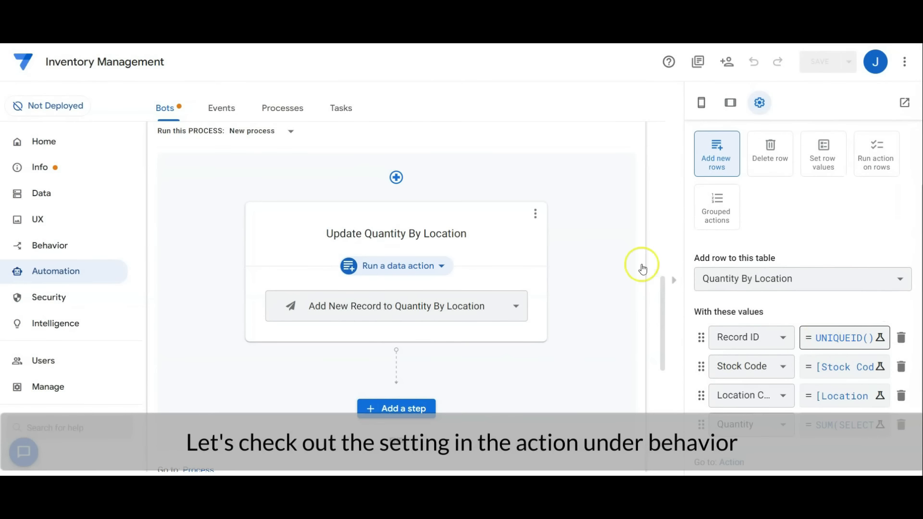
Review the "Add New Record to Quantity By Location" action's column assignments and open the Quantity column's expression for reading.
{"action": "left_click", "coordinate": [89, 247]}
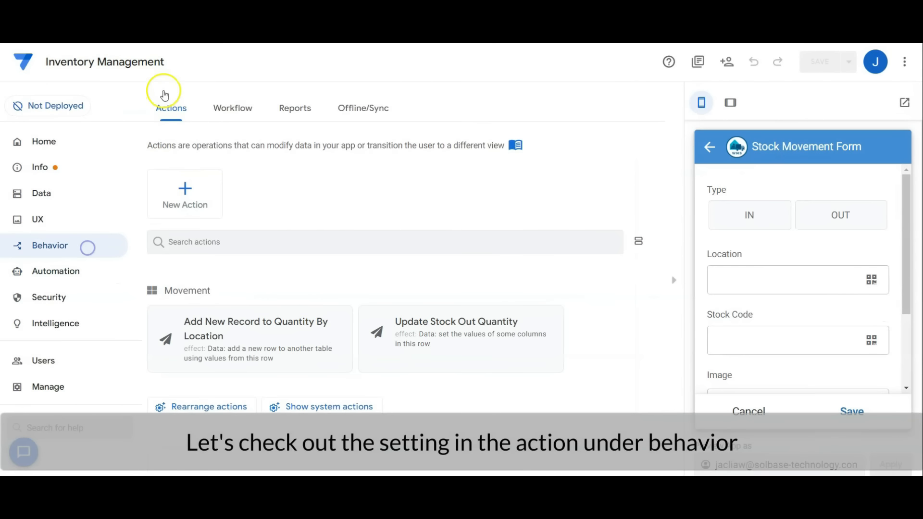
{"action": "left_click", "coordinate": [246, 329]}
{"action": "scroll", "coordinate": [596, 234], "scroll_direction": "down", "scroll_amount": 2}
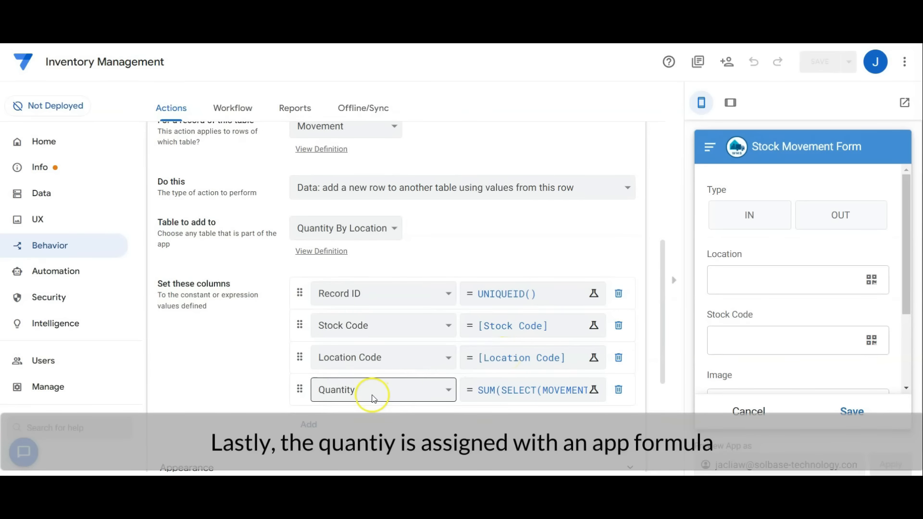
{"action": "left_click", "coordinate": [582, 380]}
{"action": "left_click", "coordinate": [592, 390]}
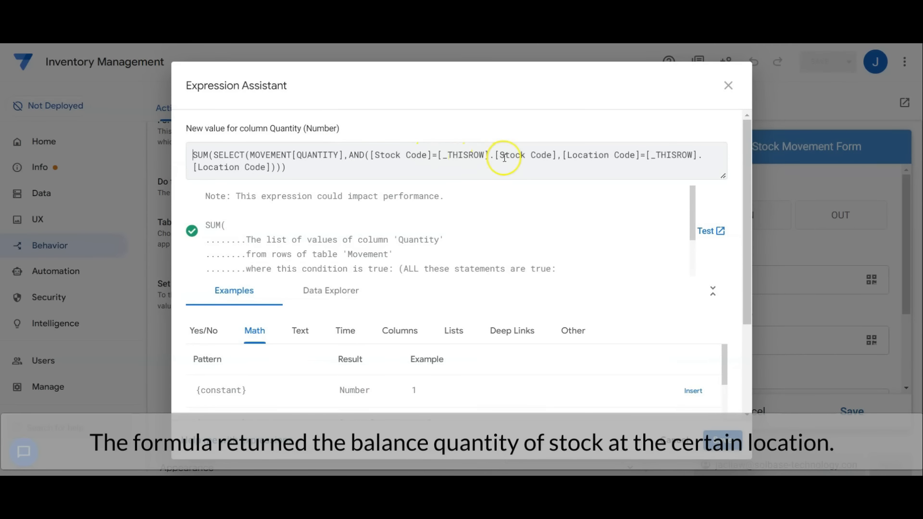
Close the Quantity expression, review the update bot's Add New Record to Quantity By Location row settings, and collapse the bot.
{"action": "left_click", "coordinate": [675, 439]}
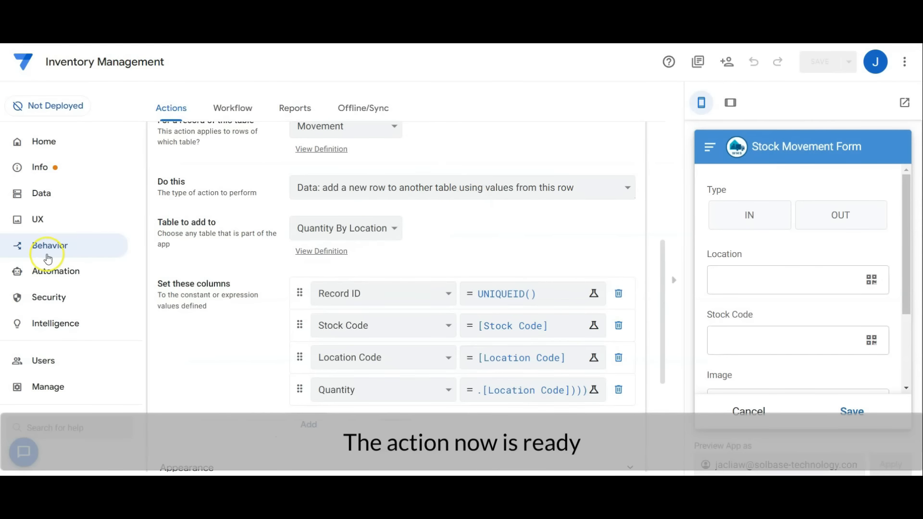
{"action": "left_click", "coordinate": [47, 269]}
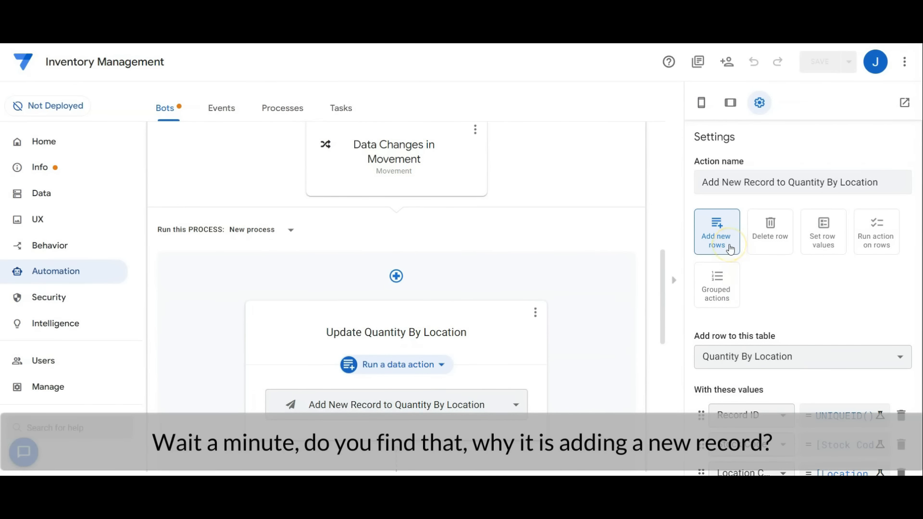
{"action": "scroll", "coordinate": [793, 360], "scroll_direction": "down", "scroll_amount": 2}
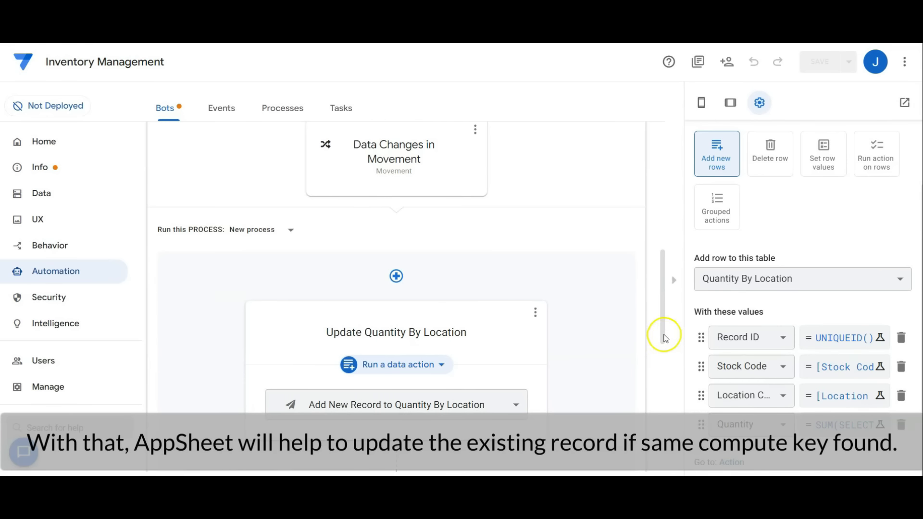
{"action": "left_click_drag", "start_coordinate": [665, 338], "coordinate": [653, 269]}
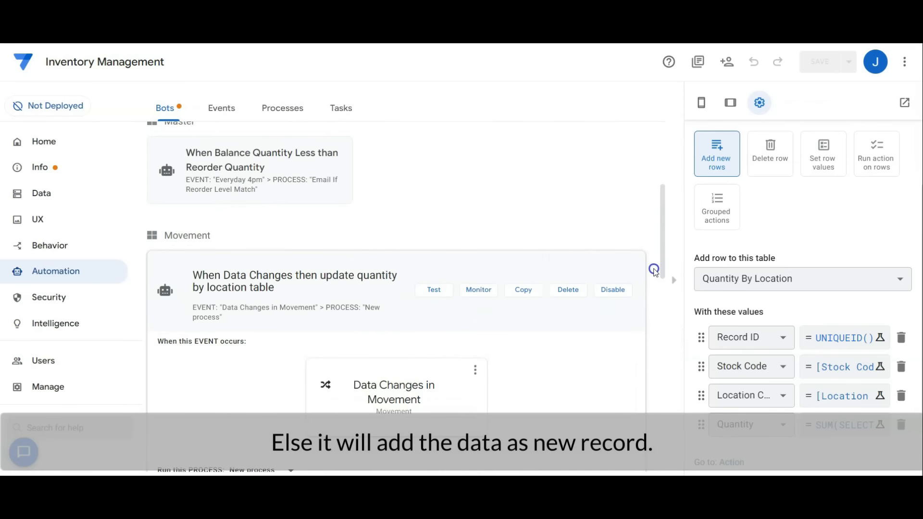
{"action": "left_click", "coordinate": [440, 268]}
Review the Dashboard view's entries and cancel the open Stock Movement Form in the app preview.
{"action": "left_click", "coordinate": [48, 219]}
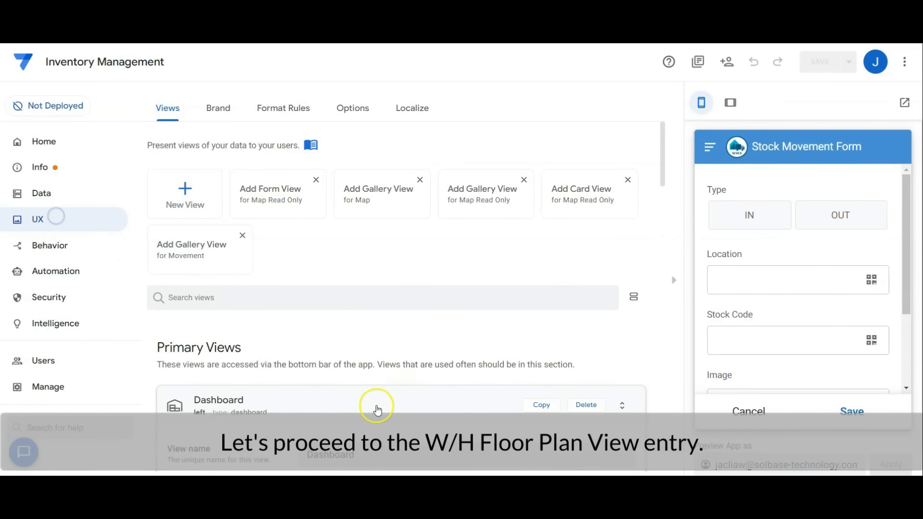
{"action": "scroll", "coordinate": [607, 264], "scroll_direction": "down", "scroll_amount": 10}
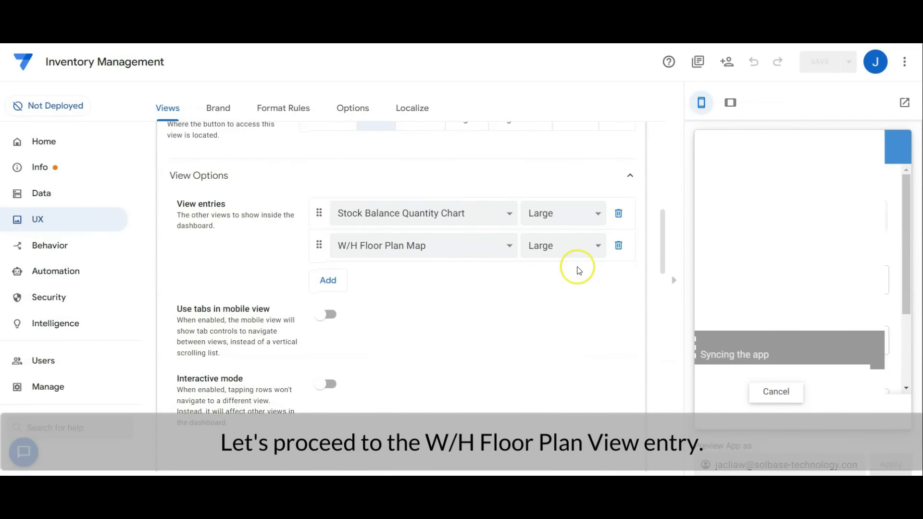
{"action": "left_click", "coordinate": [746, 410]}
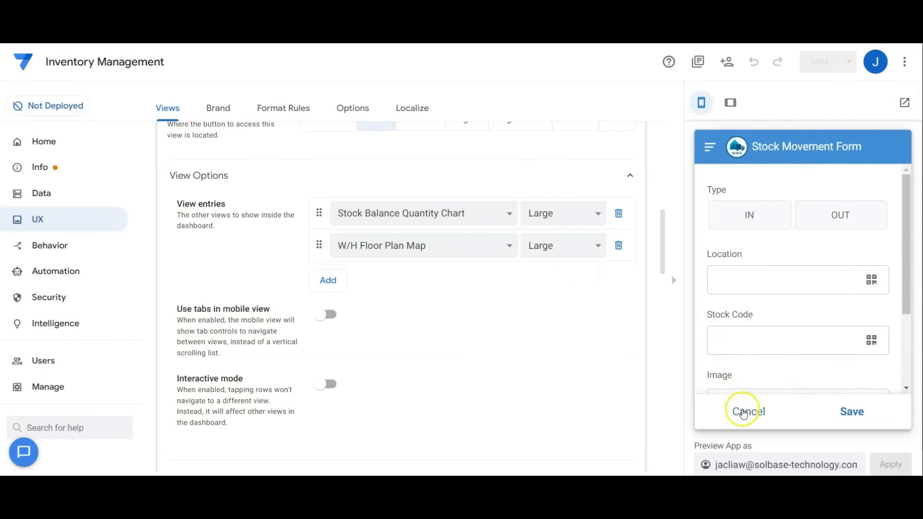
{"action": "scroll", "coordinate": [793, 321], "scroll_direction": "down", "scroll_amount": 1}
{"action": "scroll", "coordinate": [416, 275], "scroll_direction": "down", "scroll_amount": 10}
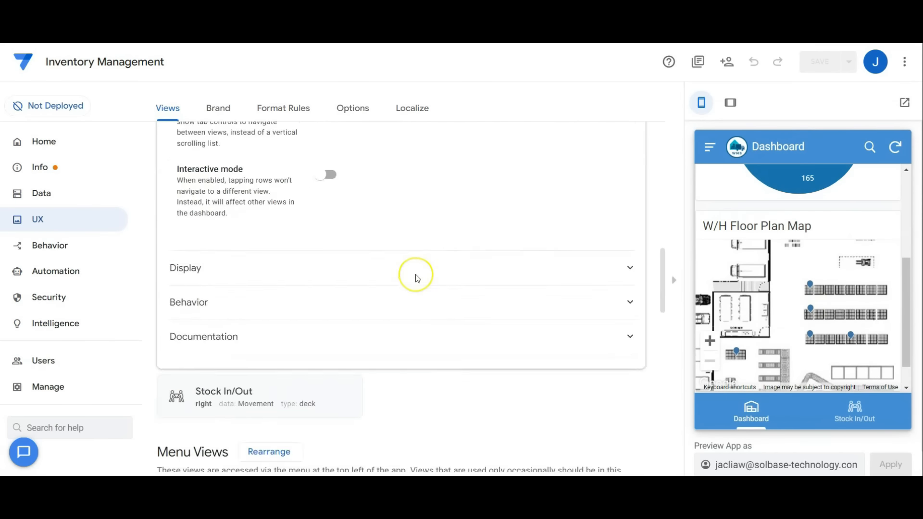
Review the W/H Floor Plan Map view's data source, view type, position and map column options.
{"action": "scroll", "coordinate": [416, 277], "scroll_direction": "down", "scroll_amount": 3}
{"action": "left_click", "coordinate": [313, 229]}
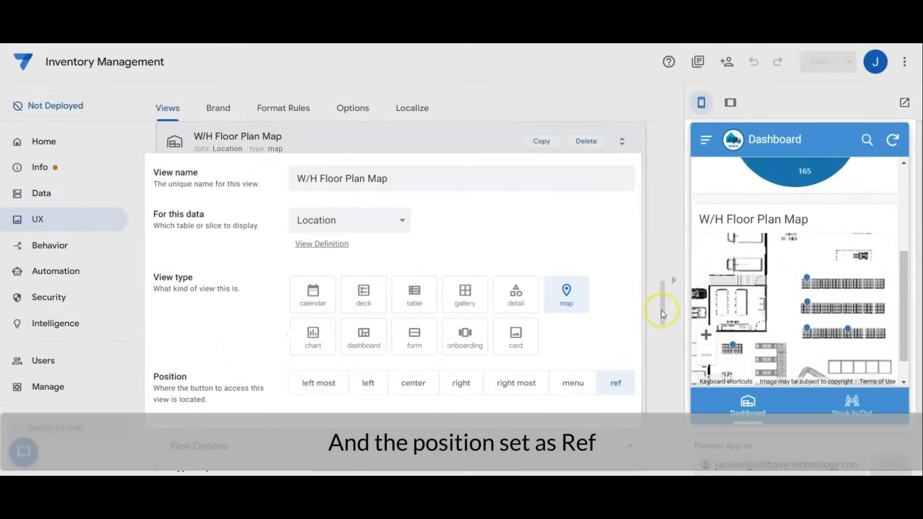
{"action": "left_click_drag", "start_coordinate": [662, 309], "coordinate": [661, 351]}
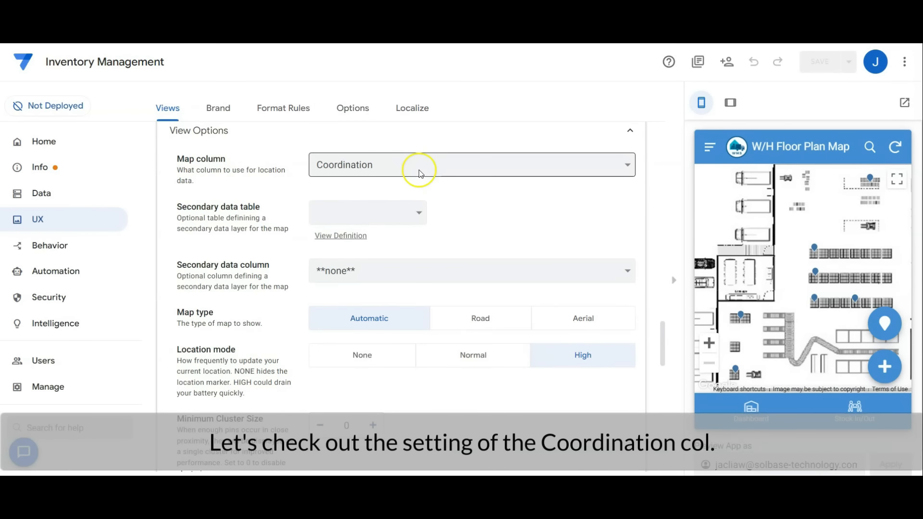
Review the Coordination column's XY type details and background image expression in the Location table.
{"action": "left_click", "coordinate": [85, 196]}
{"action": "left_click", "coordinate": [240, 107]}
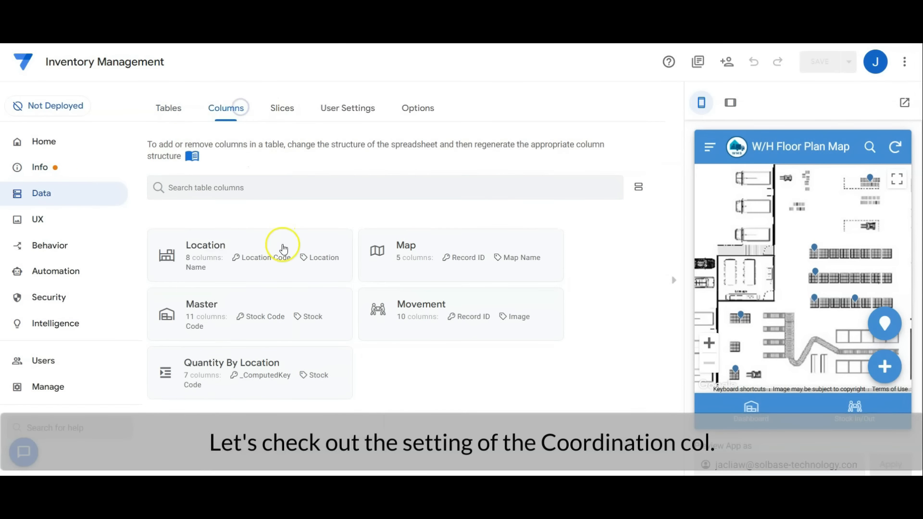
{"action": "left_click", "coordinate": [283, 249]}
{"action": "scroll", "coordinate": [319, 243], "scroll_direction": "down", "scroll_amount": 3}
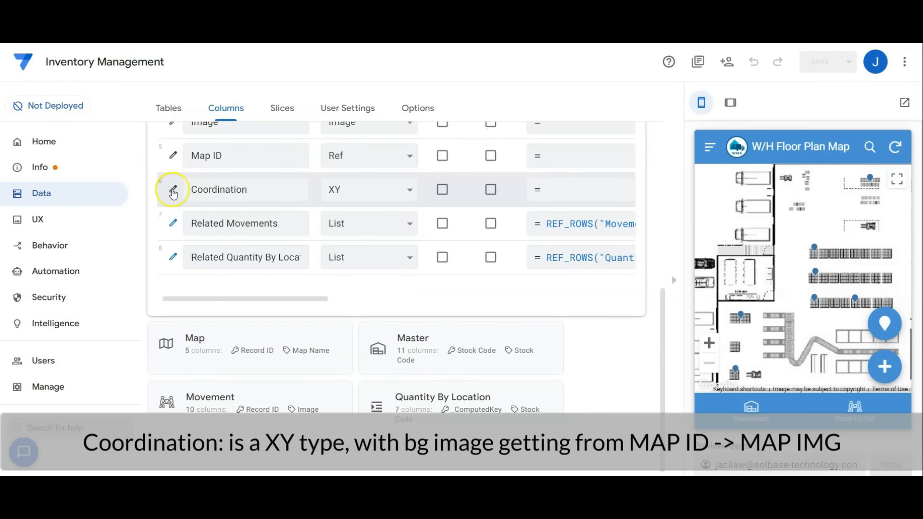
{"action": "left_click", "coordinate": [173, 191]}
{"action": "scroll", "coordinate": [461, 244], "scroll_direction": "down", "scroll_amount": 1}
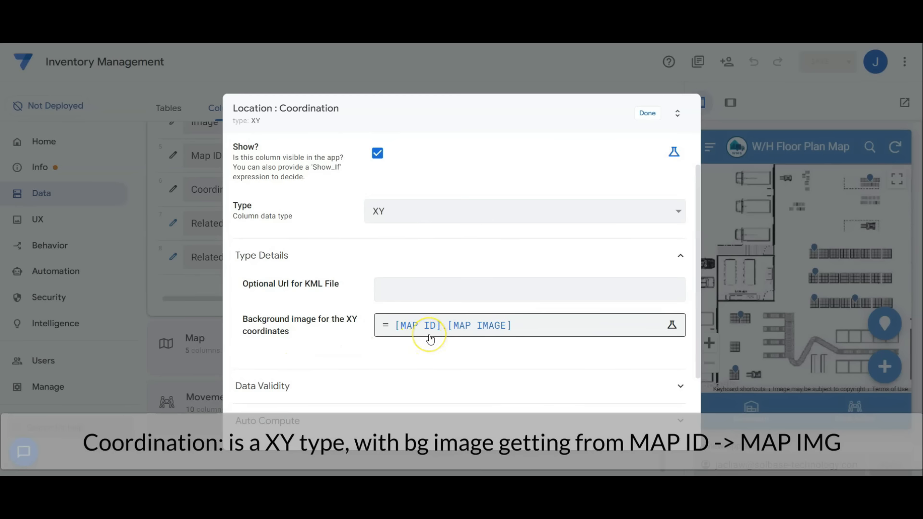
{"action": "left_click", "coordinate": [646, 113]}
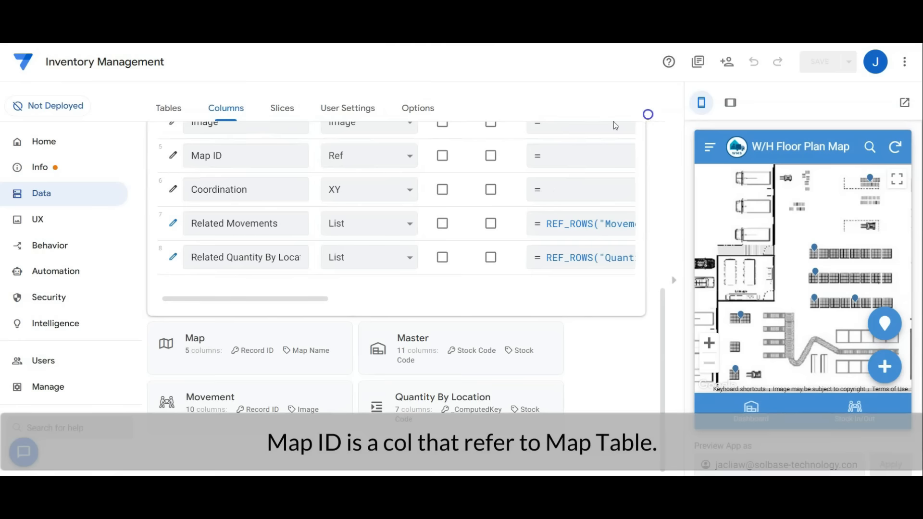
Check the Location table's Map ID reference settings and the Map Image column in the Map table.
{"action": "left_click", "coordinate": [174, 155]}
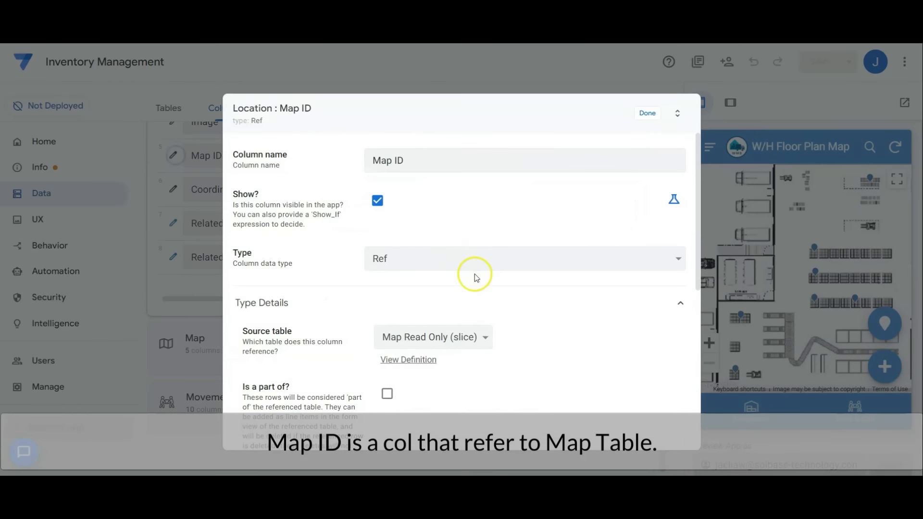
{"action": "left_click", "coordinate": [647, 113]}
{"action": "scroll", "coordinate": [241, 288], "scroll_direction": "down", "scroll_amount": 5}
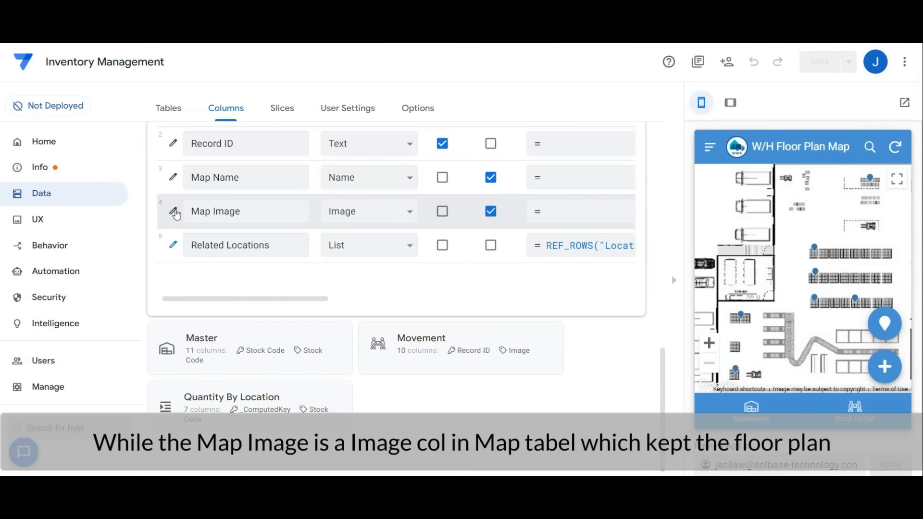
{"action": "left_click", "coordinate": [195, 212]}
{"action": "scroll", "coordinate": [213, 213], "scroll_direction": "up", "scroll_amount": 5}
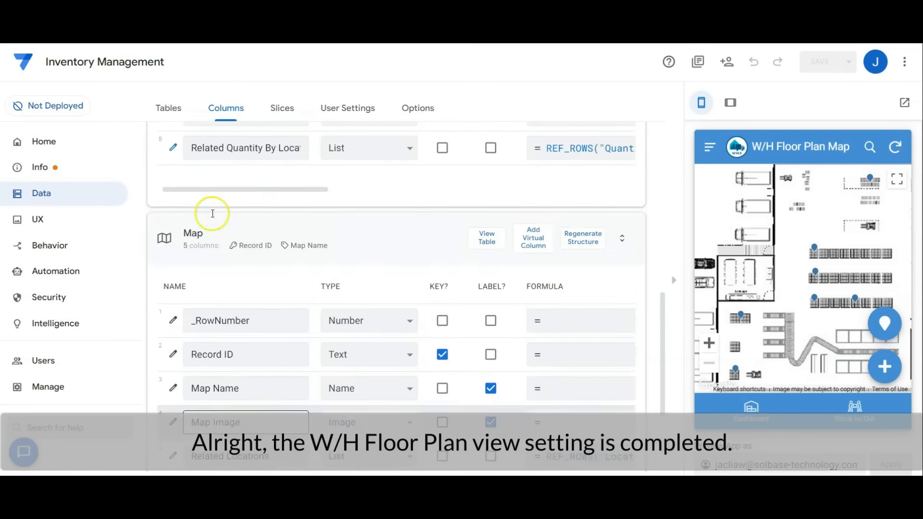
Collapse the expanded Map and Location tables in the column list.
{"action": "left_click", "coordinate": [356, 335]}
{"action": "scroll", "coordinate": [342, 317], "scroll_direction": "up", "scroll_amount": 3}
{"action": "scroll", "coordinate": [342, 317], "scroll_direction": "up", "scroll_amount": 3}
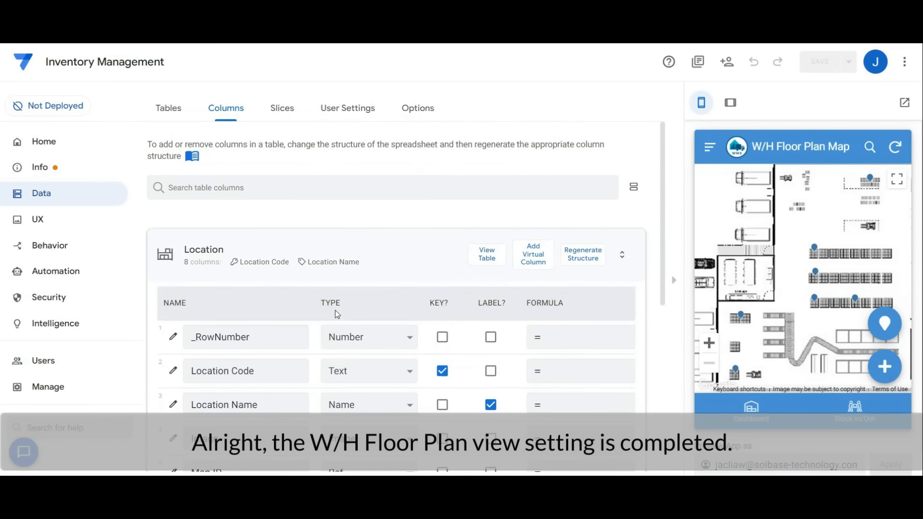
{"action": "left_click", "coordinate": [339, 246]}
Open the "When Balance Quantity Less than Reorder Quantity" bot and review its Everyday 4pm event schedule.
{"action": "left_click", "coordinate": [77, 276]}
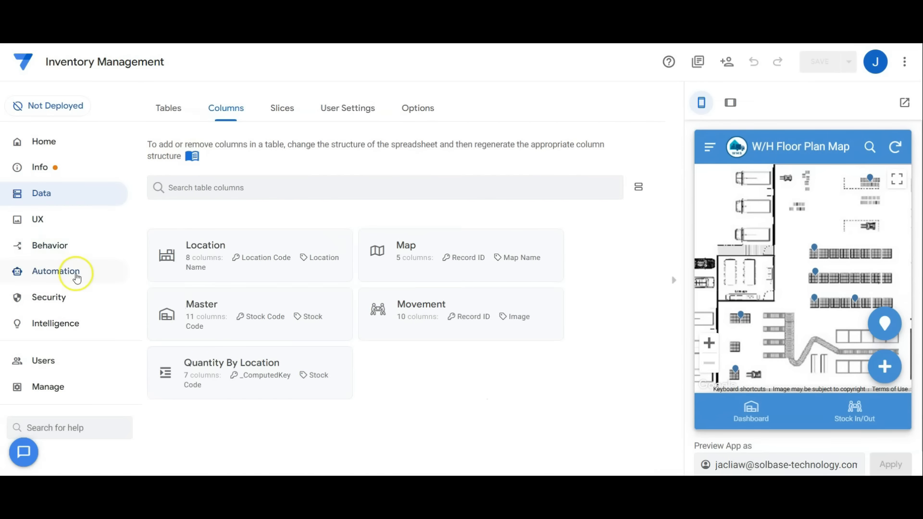
{"action": "scroll", "coordinate": [416, 288], "scroll_direction": "down", "scroll_amount": 2}
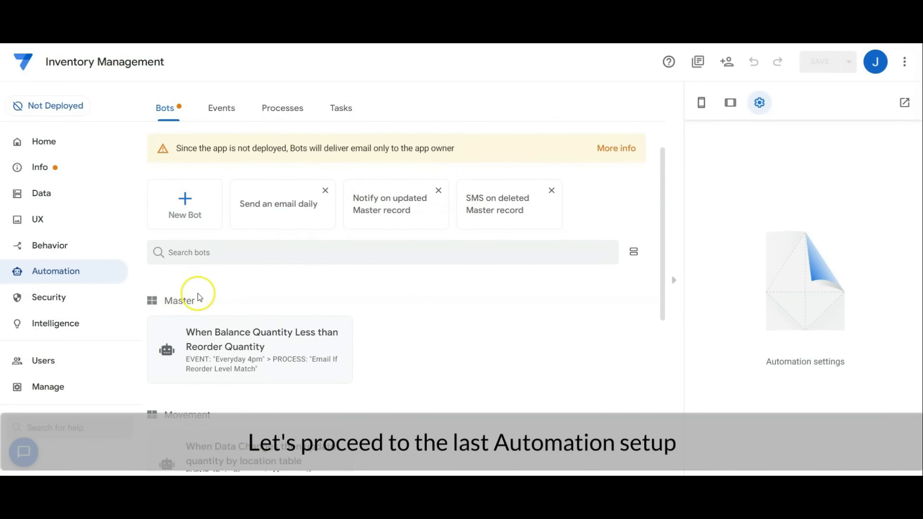
{"action": "left_click", "coordinate": [251, 340]}
{"action": "left_click", "coordinate": [206, 146]}
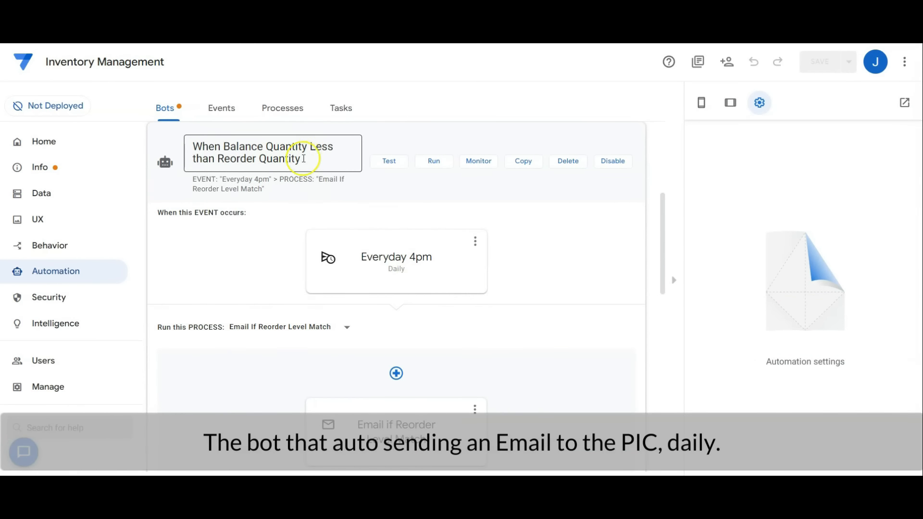
{"action": "left_click", "coordinate": [412, 272]}
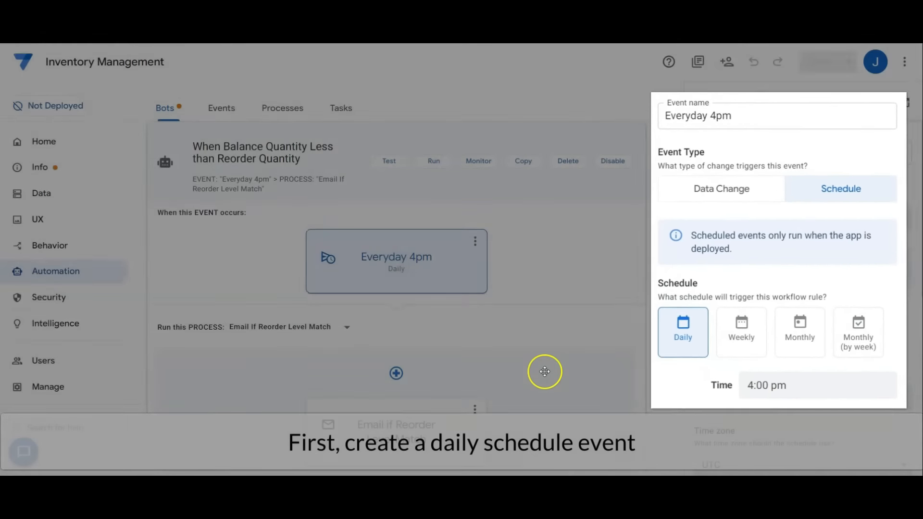
Review the "Email if Reorder Level Match" task's type, table, recipient and email subject settings.
{"action": "scroll", "coordinate": [543, 370], "scroll_direction": "down", "scroll_amount": 3}
{"action": "left_click", "coordinate": [384, 268]}
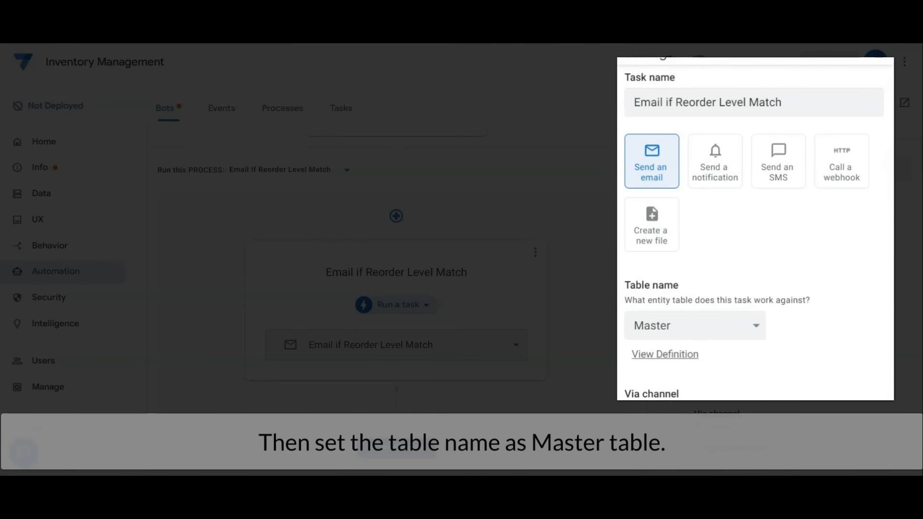
{"action": "scroll", "coordinate": [823, 233], "scroll_direction": "down", "scroll_amount": 9}
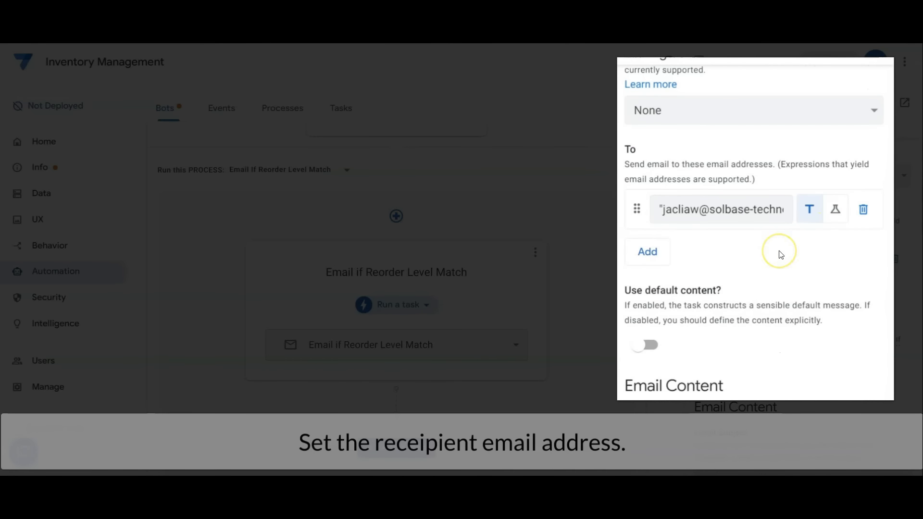
{"action": "scroll", "coordinate": [780, 255], "scroll_direction": "down", "scroll_amount": 4}
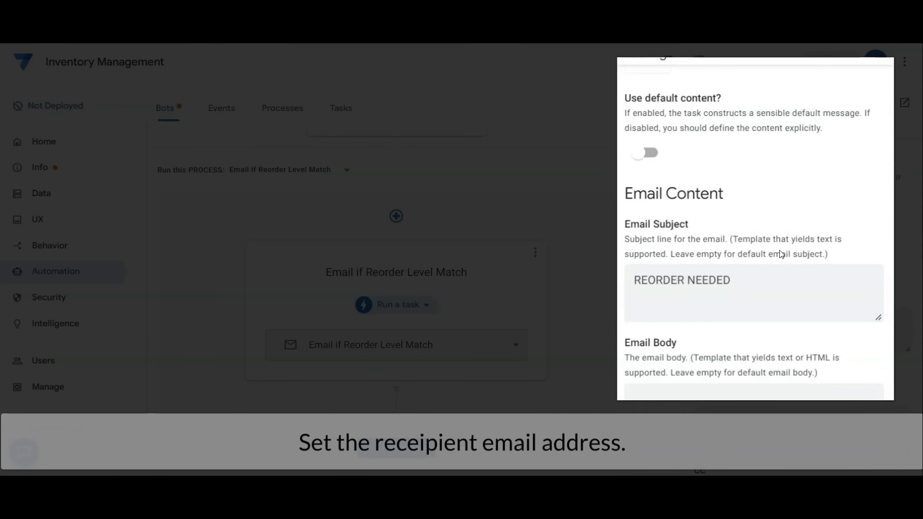
{"action": "scroll", "coordinate": [780, 255], "scroll_direction": "down", "scroll_amount": 3}
{"action": "left_click", "coordinate": [682, 164]}
{"action": "left_click", "coordinate": [752, 209]}
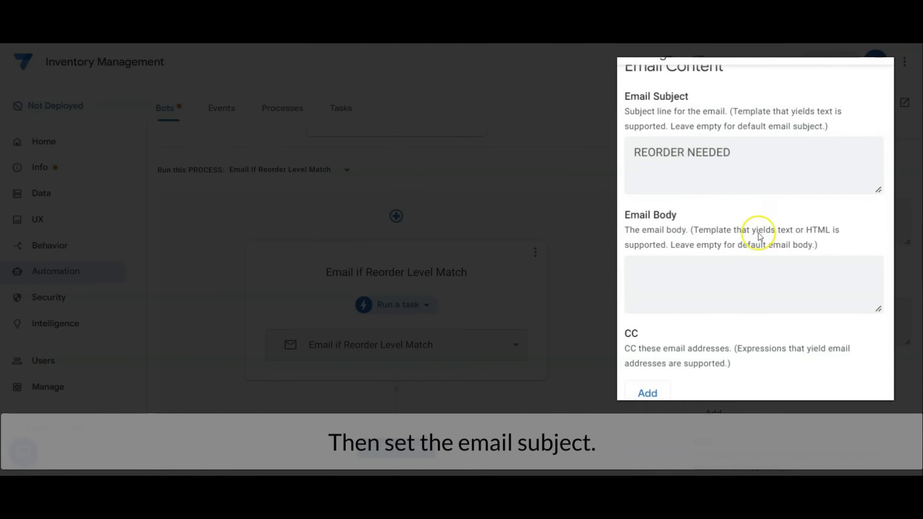
Open the email task's body template document and examine the Stock Reorder List table's Start query expression.
{"action": "scroll", "coordinate": [755, 235], "scroll_direction": "down", "scroll_amount": 6}
{"action": "scroll", "coordinate": [755, 238], "scroll_direction": "down", "scroll_amount": 5}
{"action": "scroll", "coordinate": [856, 366], "scroll_direction": "up", "scroll_amount": 1}
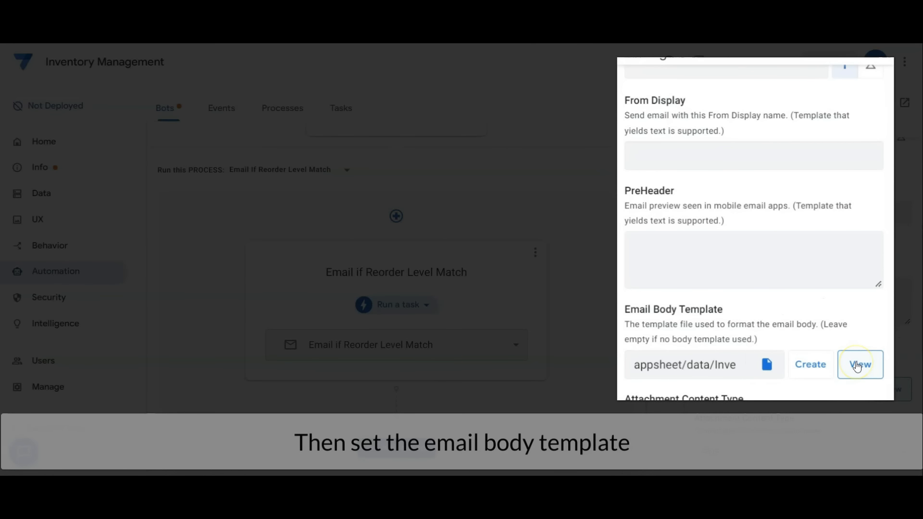
{"action": "left_click", "coordinate": [856, 365]}
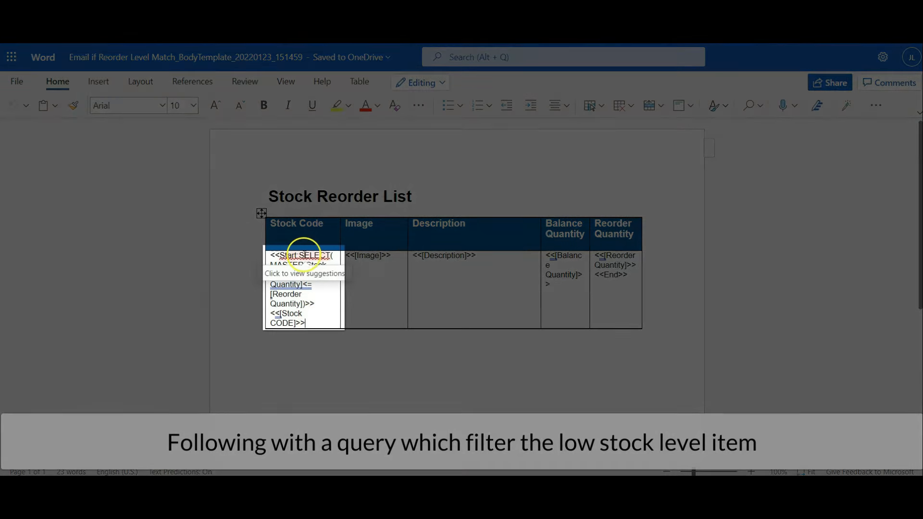
{"action": "left_click_drag", "start_coordinate": [299, 256], "coordinate": [306, 304]}
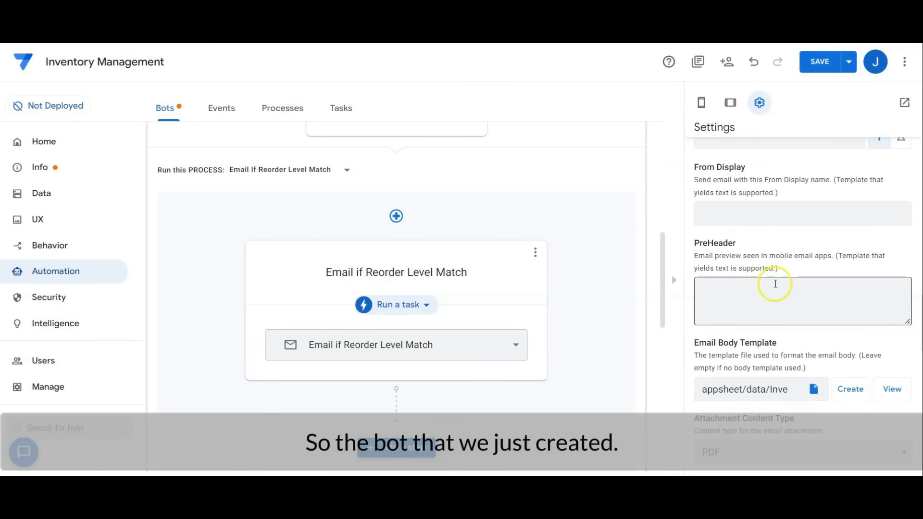
Look back over the email task and its daily event, collapse the reorder bot, and return to the app's view settings.
{"action": "scroll", "coordinate": [774, 284], "scroll_direction": "up", "scroll_amount": 8}
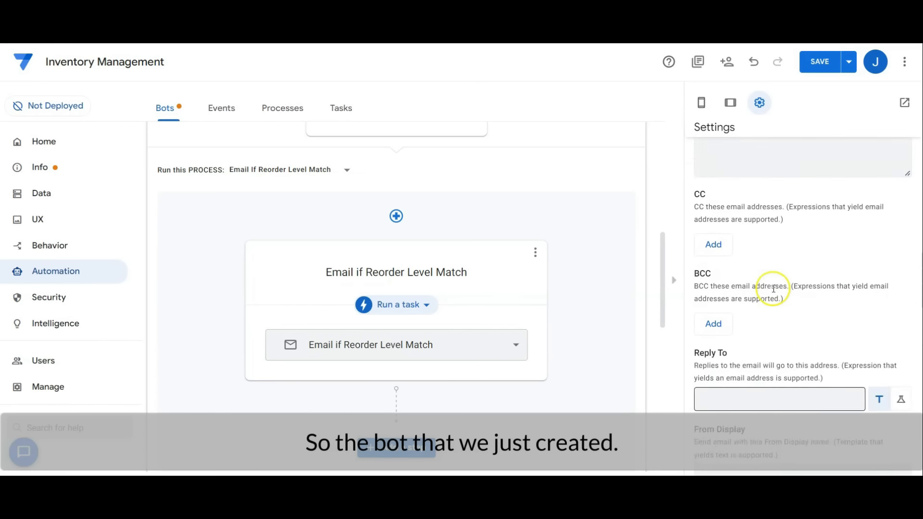
{"action": "scroll", "coordinate": [772, 289], "scroll_direction": "up", "scroll_amount": 10}
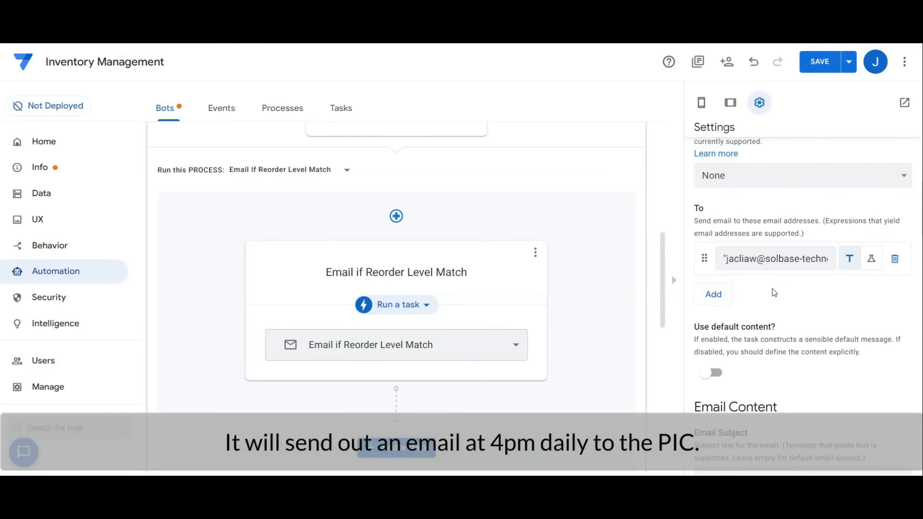
{"action": "scroll", "coordinate": [774, 293], "scroll_direction": "up", "scroll_amount": 2}
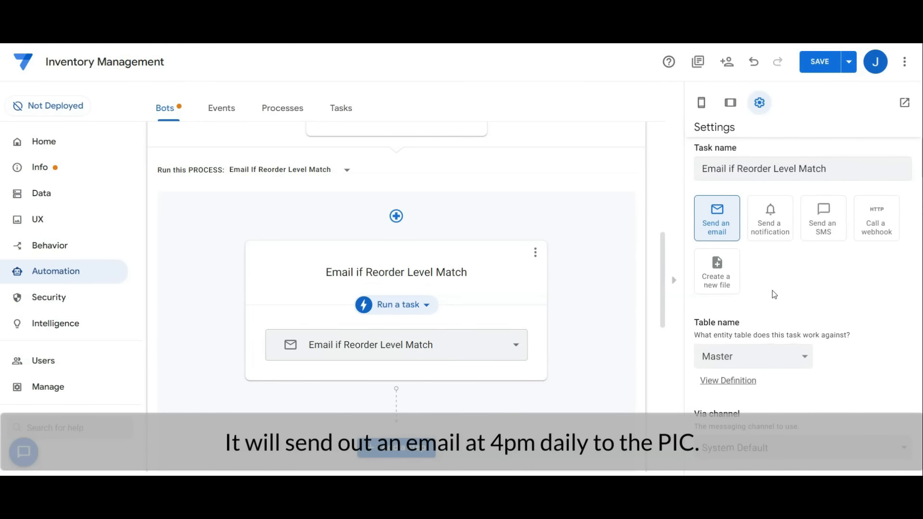
{"action": "scroll", "coordinate": [623, 262], "scroll_direction": "up", "scroll_amount": 5}
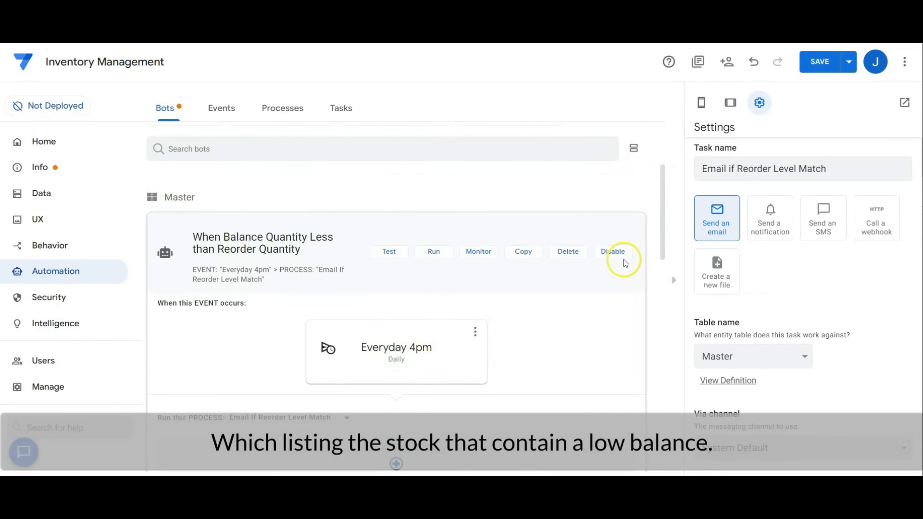
{"action": "scroll", "coordinate": [624, 259], "scroll_direction": "down", "scroll_amount": 1}
{"action": "left_click", "coordinate": [393, 192]}
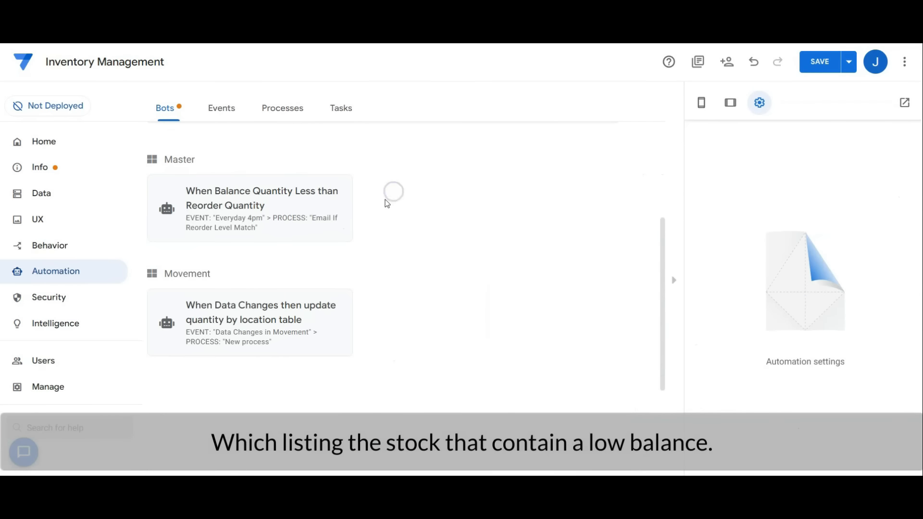
{"action": "left_click", "coordinate": [35, 221]}
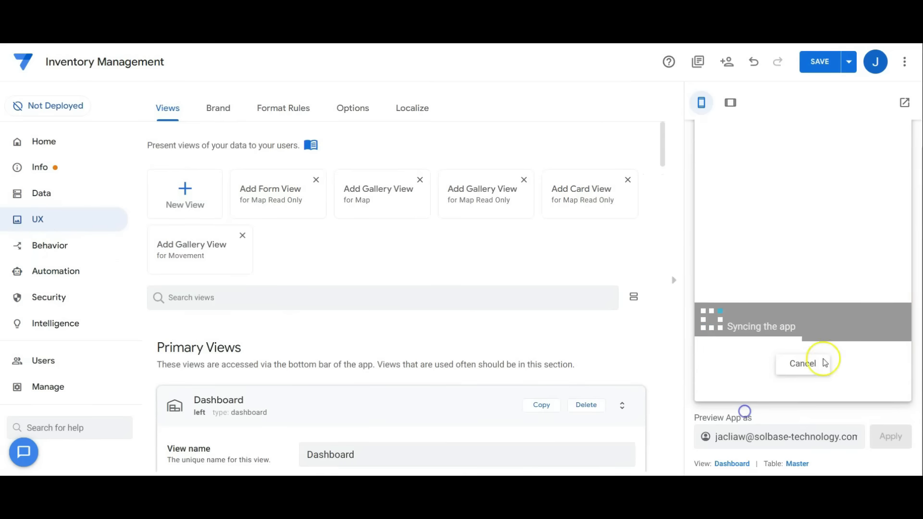
Save the app's pending changes and open the navigation menu in the app preview.
{"action": "left_click", "coordinate": [848, 62]}
{"action": "left_click", "coordinate": [805, 123]}
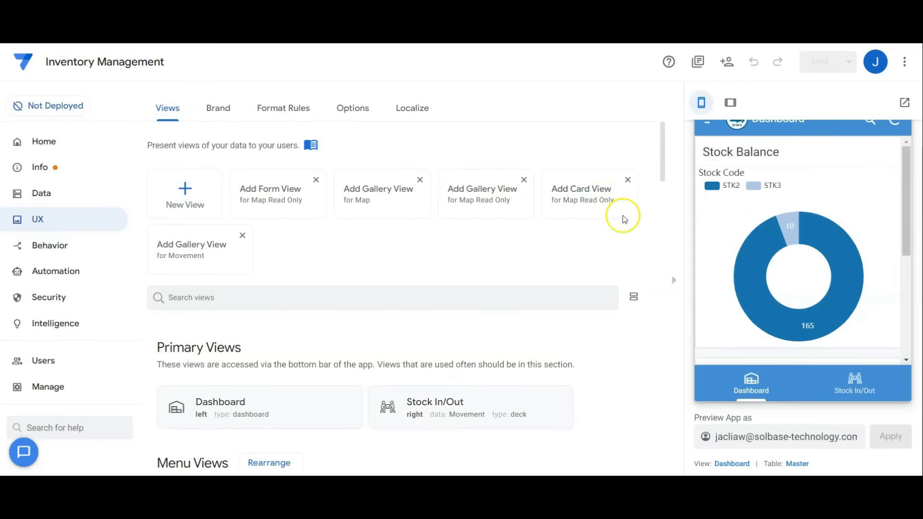
{"action": "left_click", "coordinate": [708, 145]}
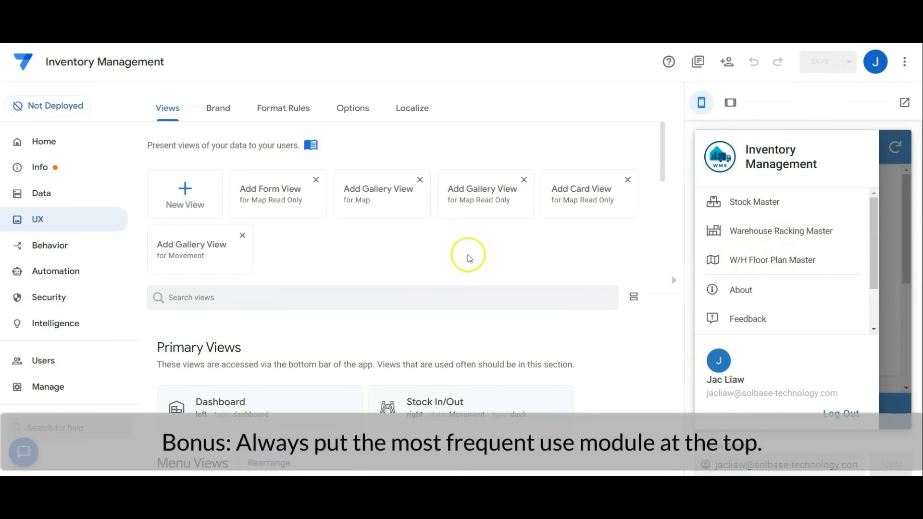
Arrange the menu views as Stock Master, Warehouse Racking Master, W/H Floor Plan Master, and close the preview's navigation menu.
{"action": "scroll", "coordinate": [469, 257], "scroll_direction": "down", "scroll_amount": 3}
{"action": "scroll", "coordinate": [469, 257], "scroll_direction": "down", "scroll_amount": 1}
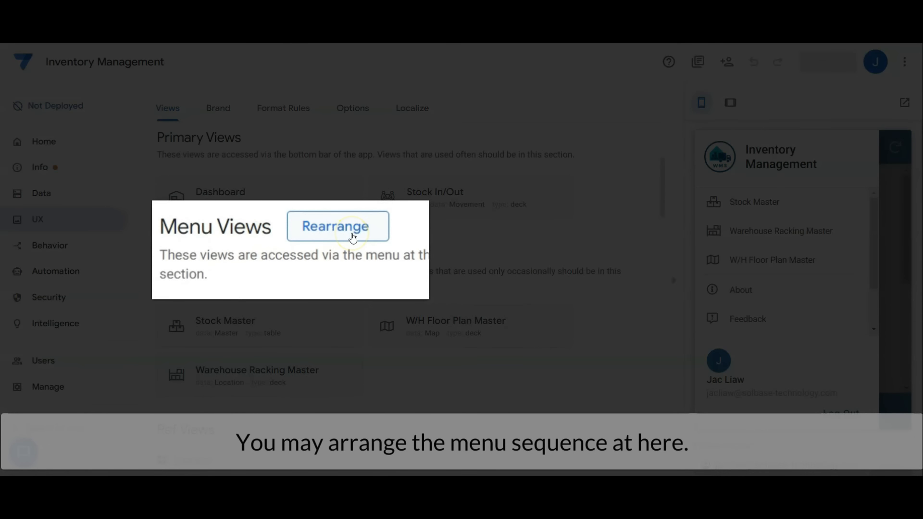
{"action": "left_click", "coordinate": [352, 236]}
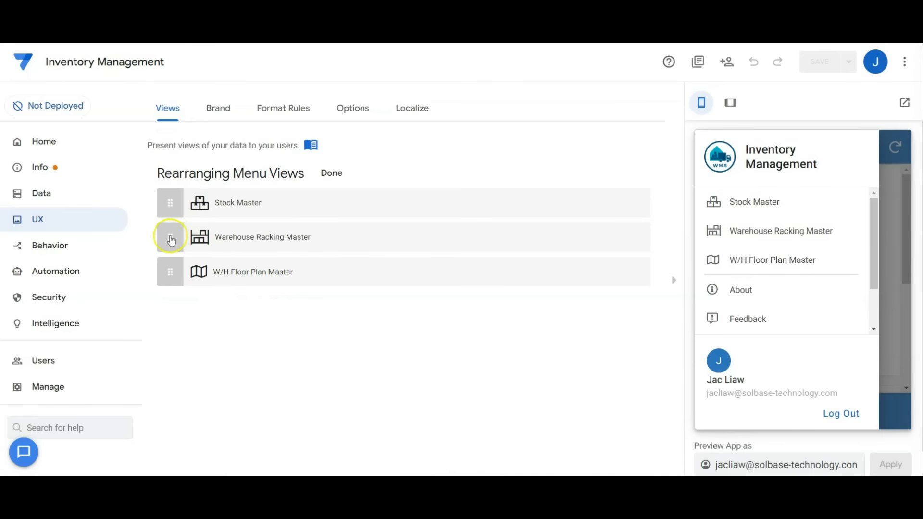
{"action": "left_click_drag", "start_coordinate": [168, 203], "coordinate": [175, 231]}
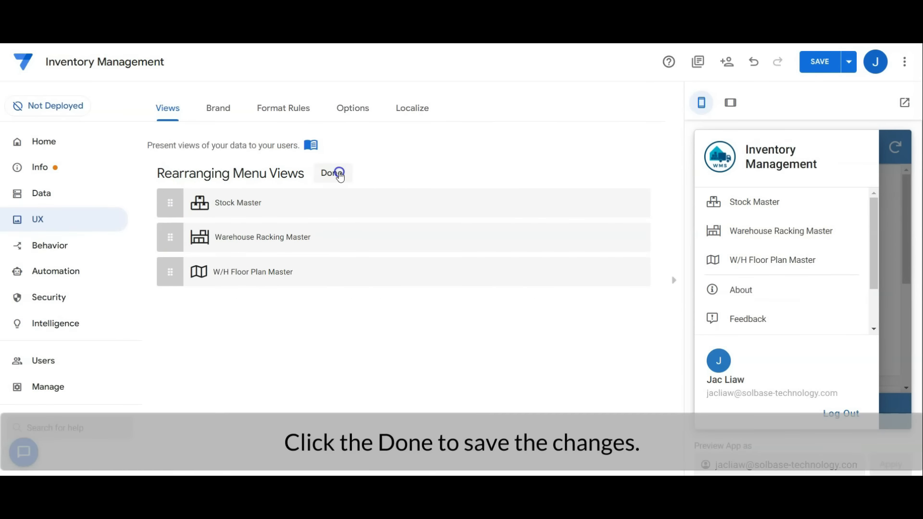
{"action": "left_click", "coordinate": [339, 174]}
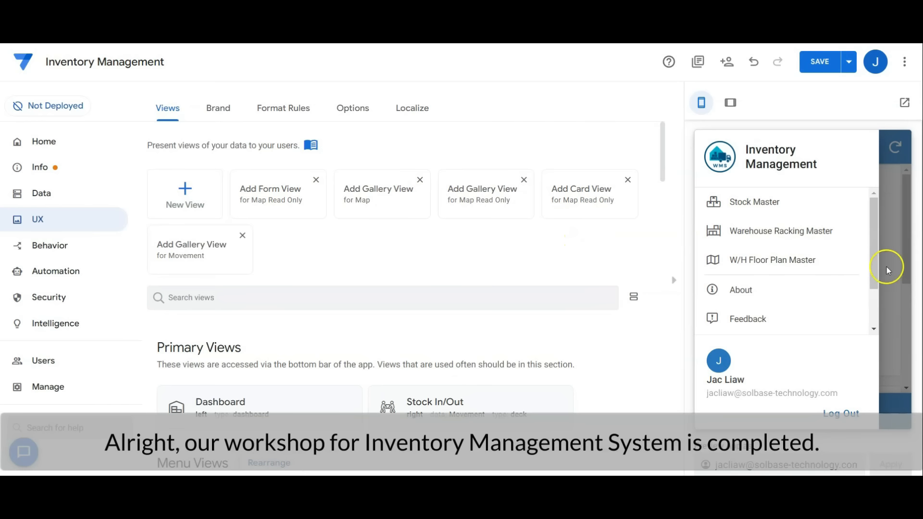
{"action": "left_click", "coordinate": [898, 260]}
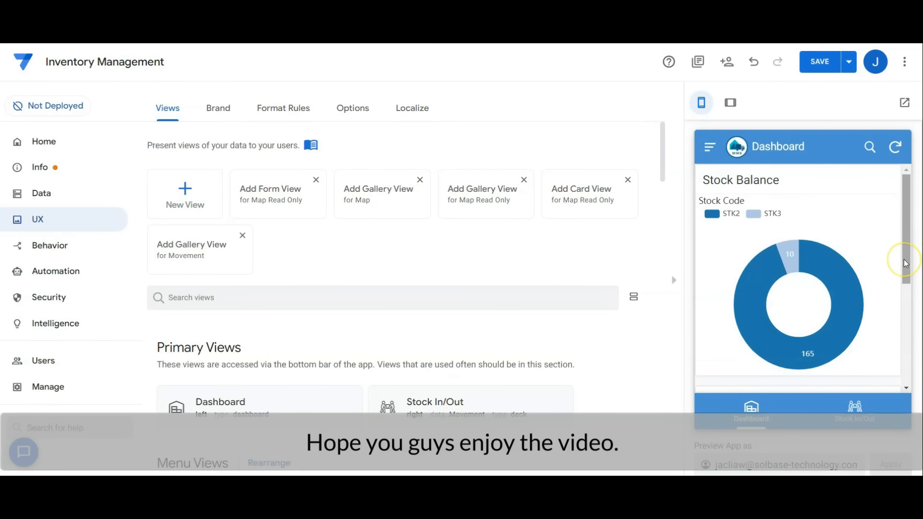
{"action": "left_click", "coordinate": [900, 266]}
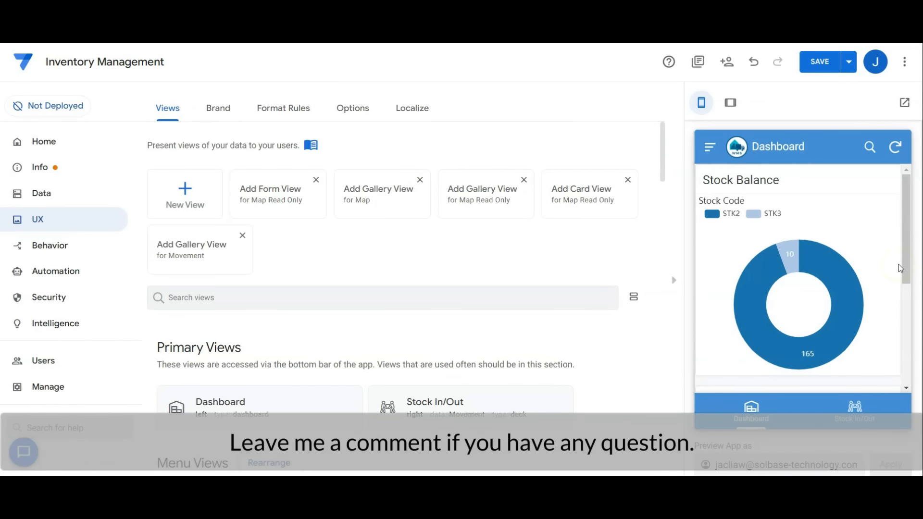
{"action": "left_click", "coordinate": [849, 235]}
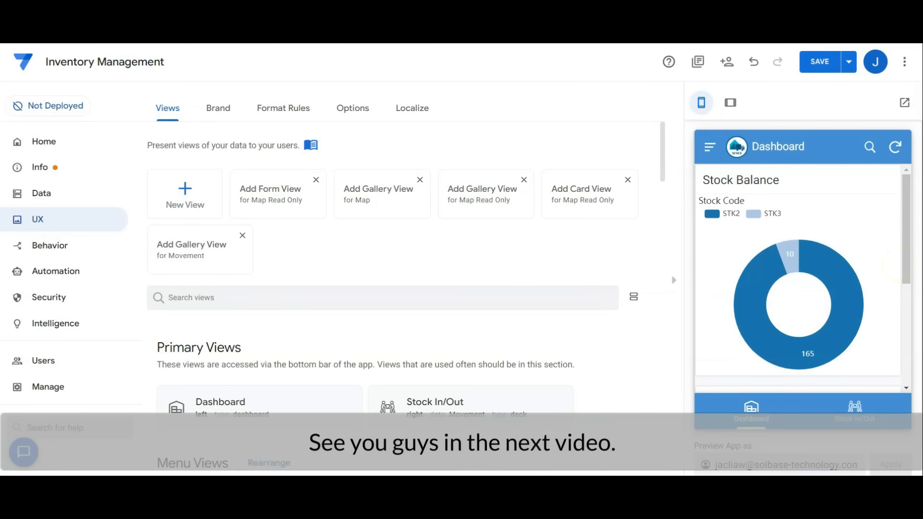